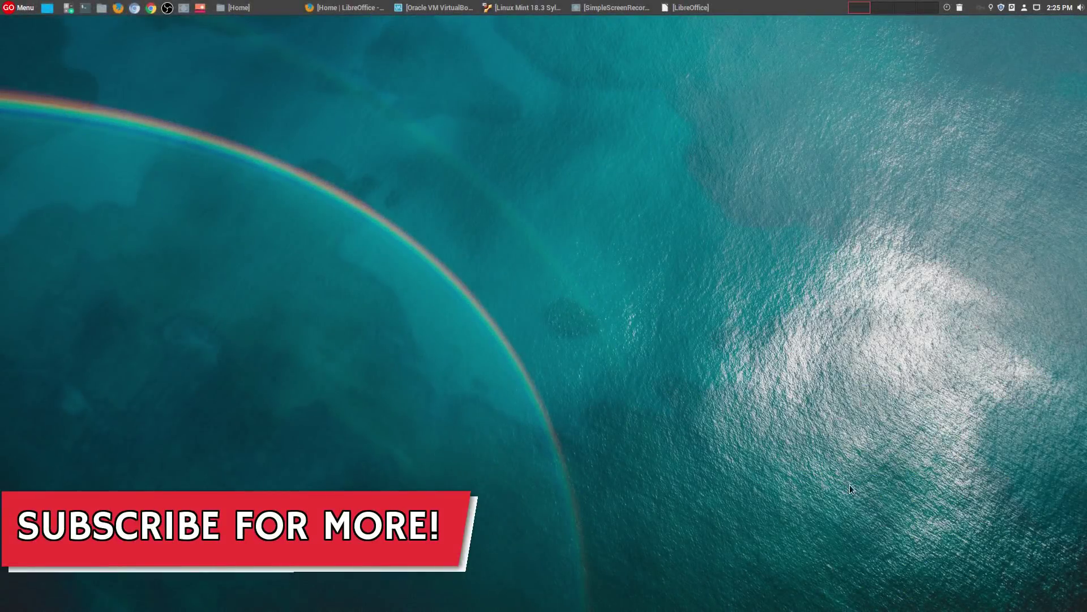
Check the currently installed LibreOffice version via Help > About in the Start Center.
{"action": "left_click", "coordinate": [345, 8]}
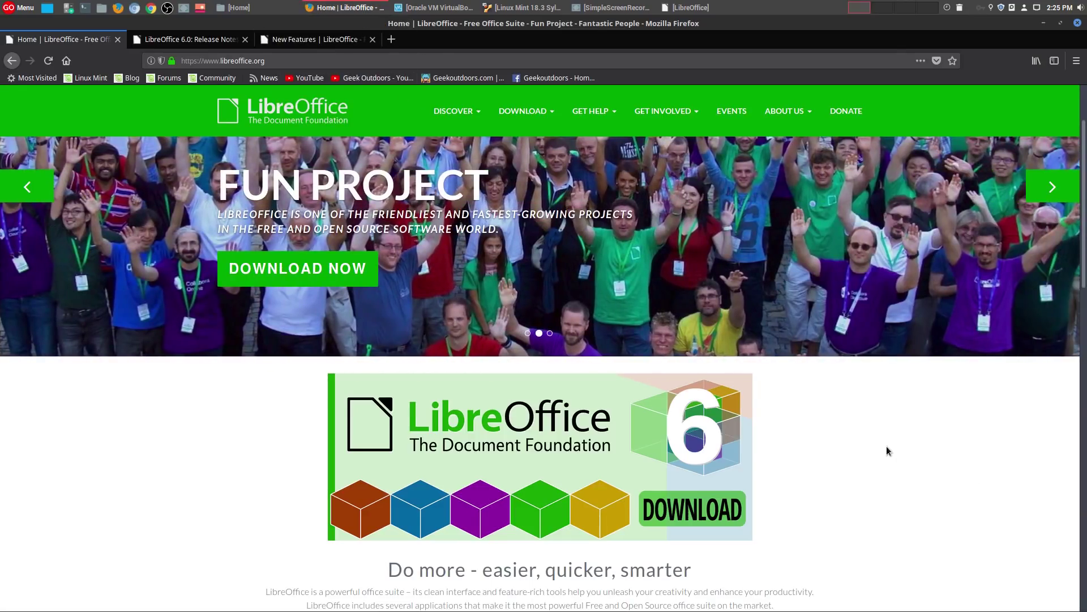
{"action": "left_click", "coordinate": [1043, 23]}
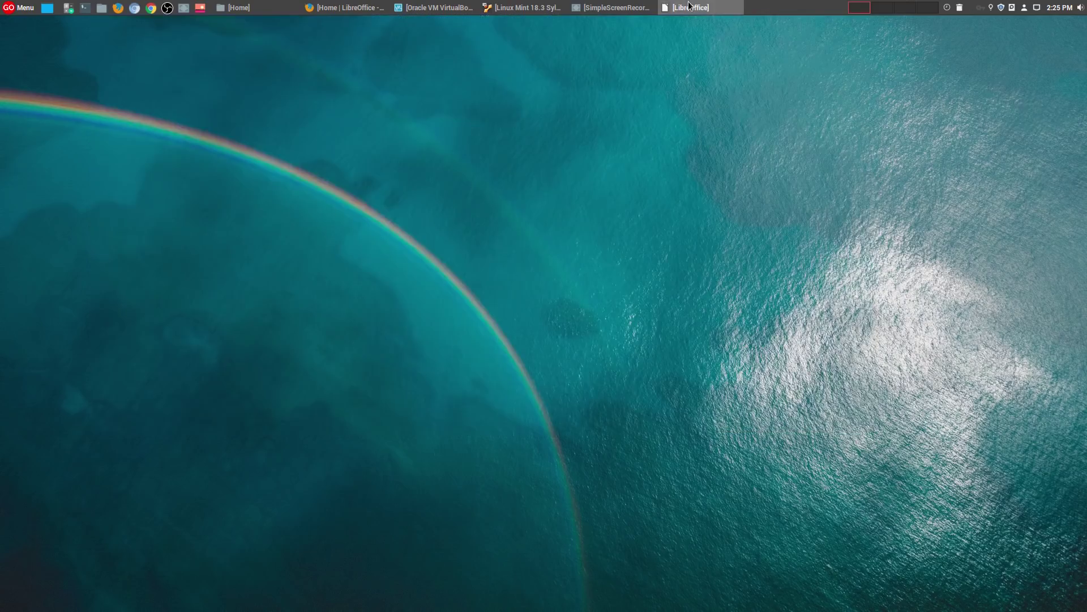
{"action": "left_click", "coordinate": [688, 7]}
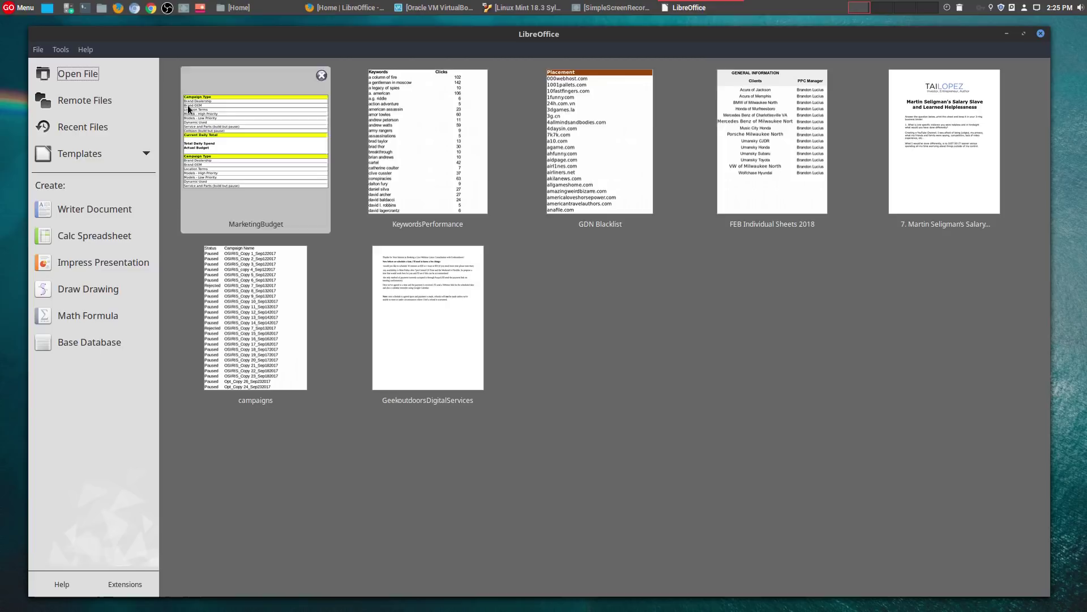
{"action": "left_click", "coordinate": [86, 50]}
{"action": "left_click", "coordinate": [126, 109]}
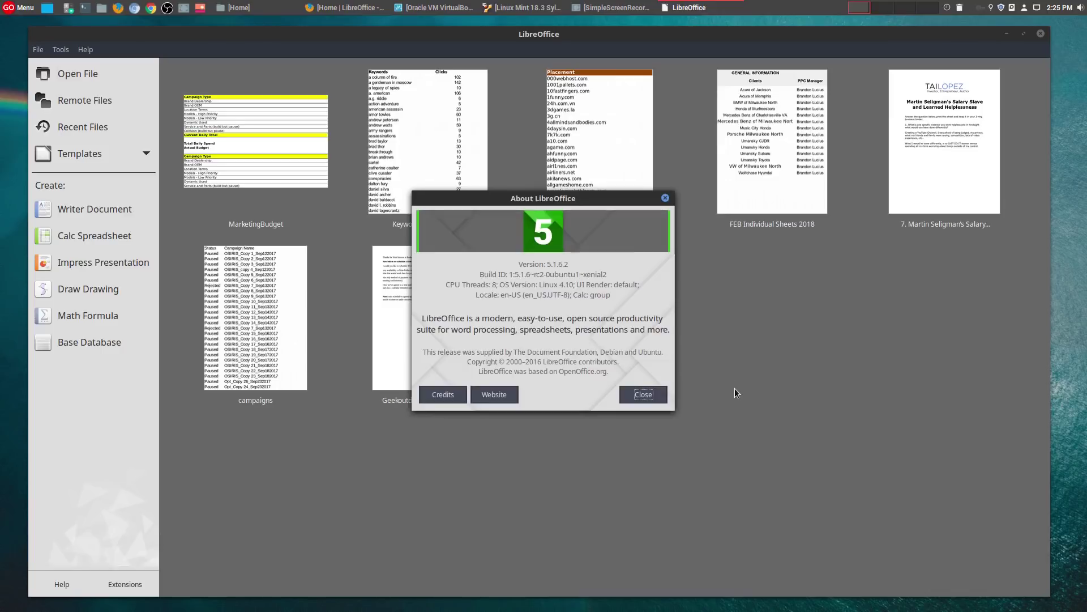
{"action": "left_click", "coordinate": [664, 198]}
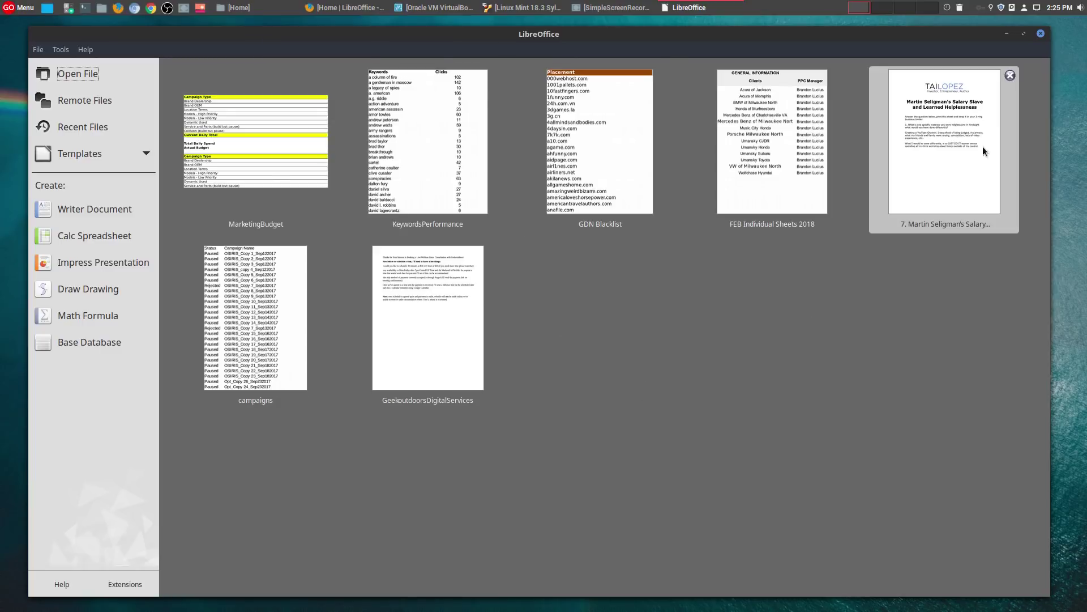
Bring the Linux Mint 18.3 VM forward and switch it to full-screen via View > Full-screen Mode.
{"action": "left_click", "coordinate": [1006, 34]}
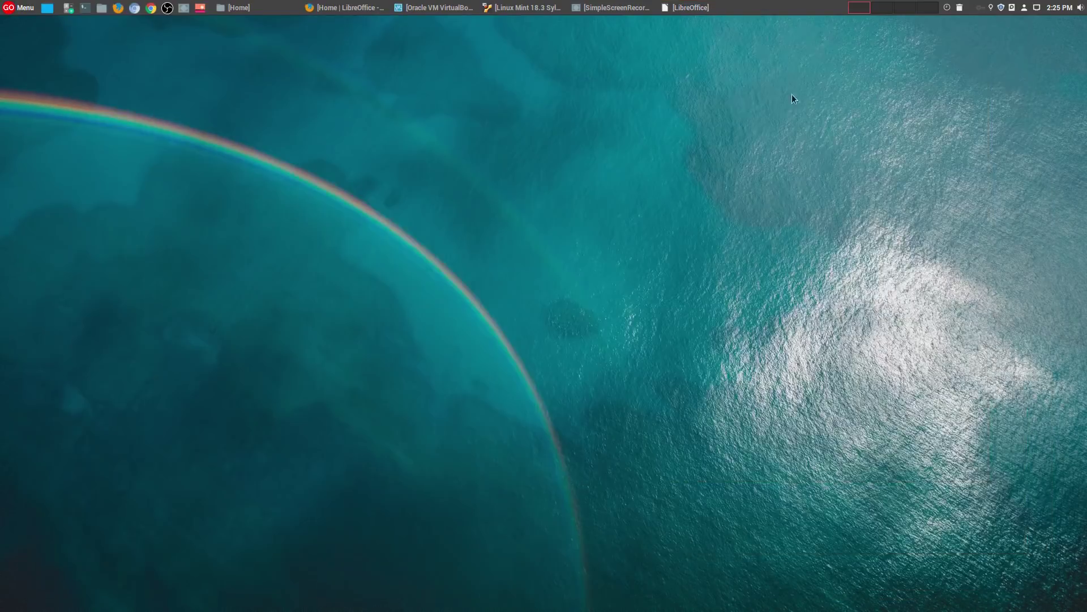
{"action": "left_click", "coordinate": [522, 8]}
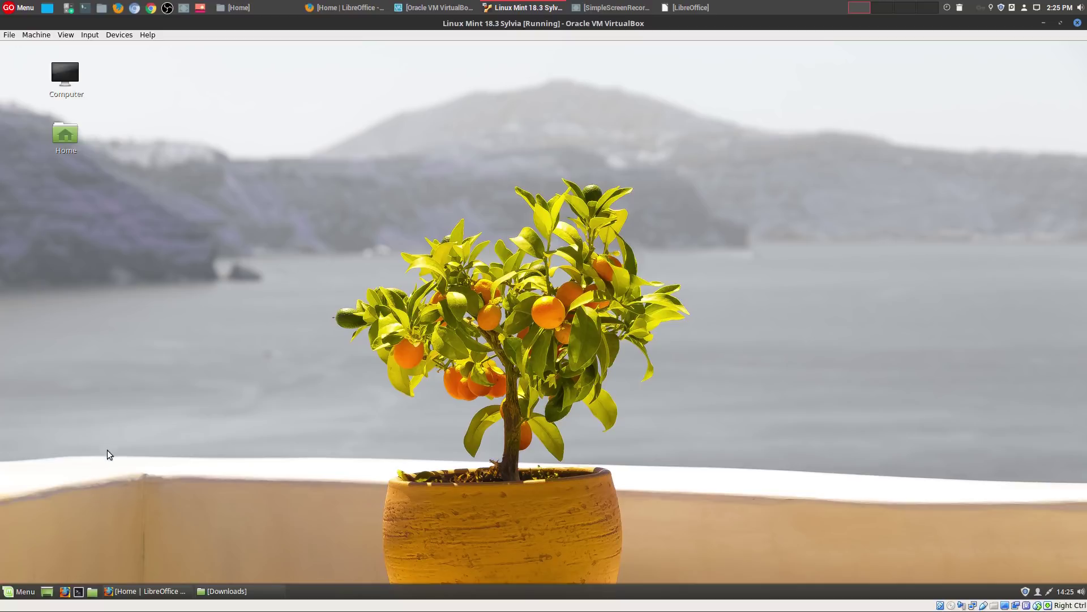
{"action": "left_click", "coordinate": [17, 594]}
{"action": "mouse_move", "coordinate": [110, 434]}
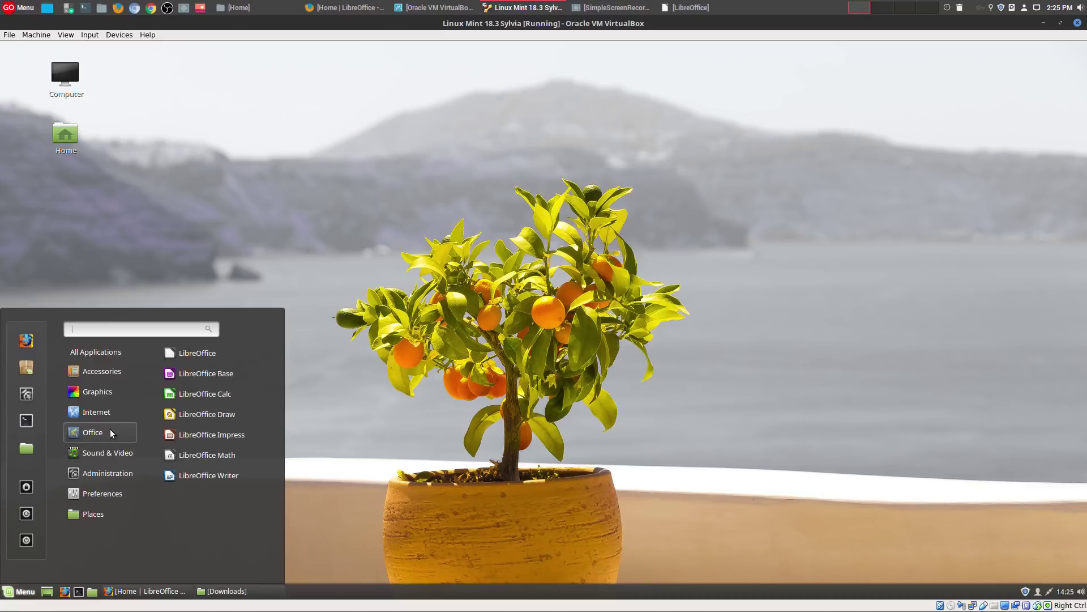
{"action": "left_click", "coordinate": [499, 371]}
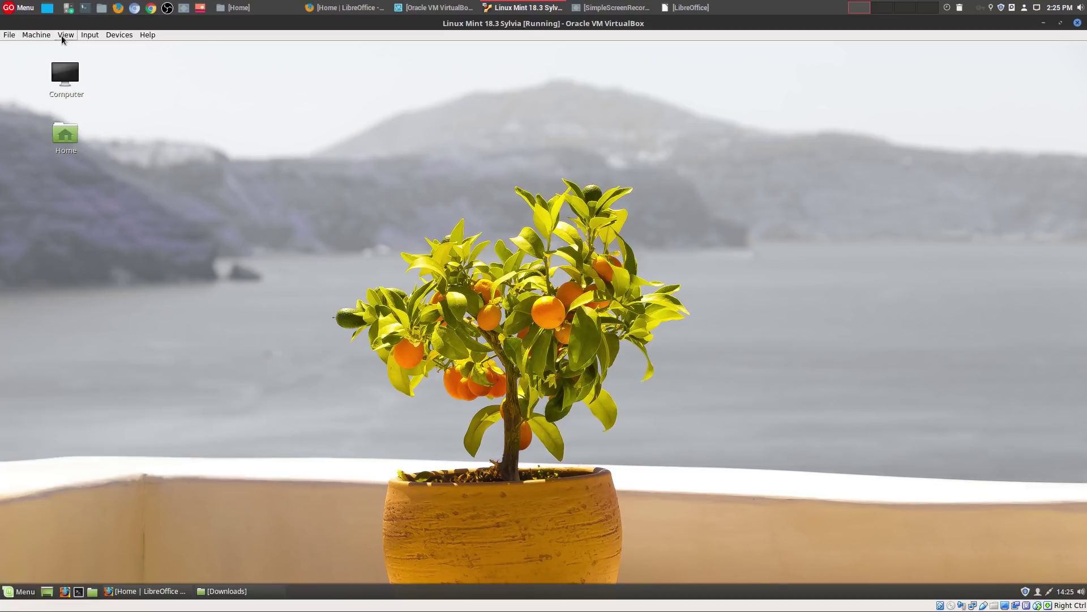
{"action": "left_click", "coordinate": [65, 36]}
{"action": "left_click", "coordinate": [99, 48]}
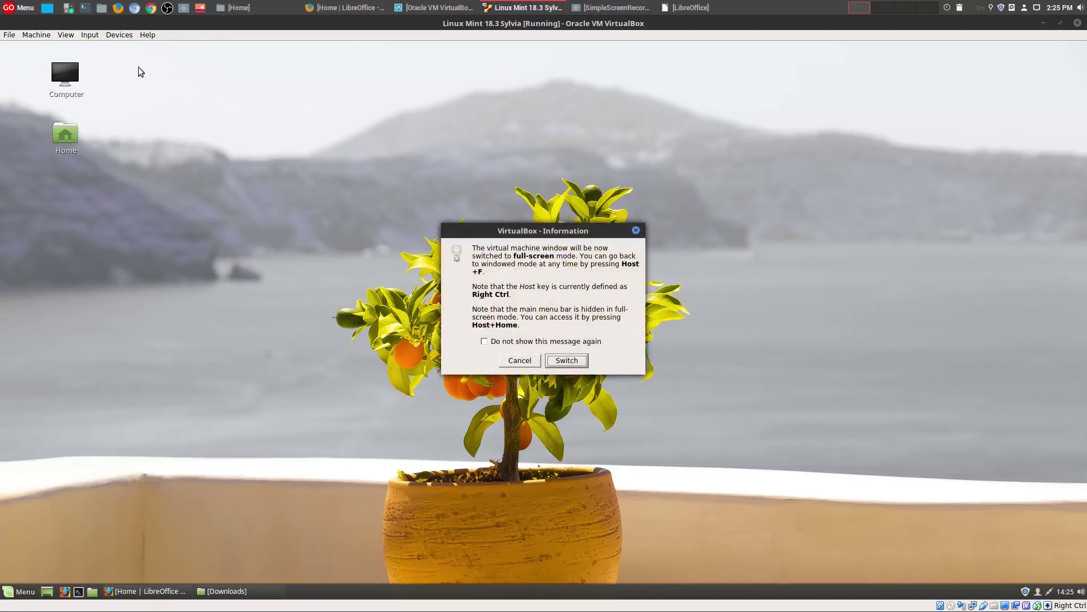
{"action": "left_click", "coordinate": [567, 360]}
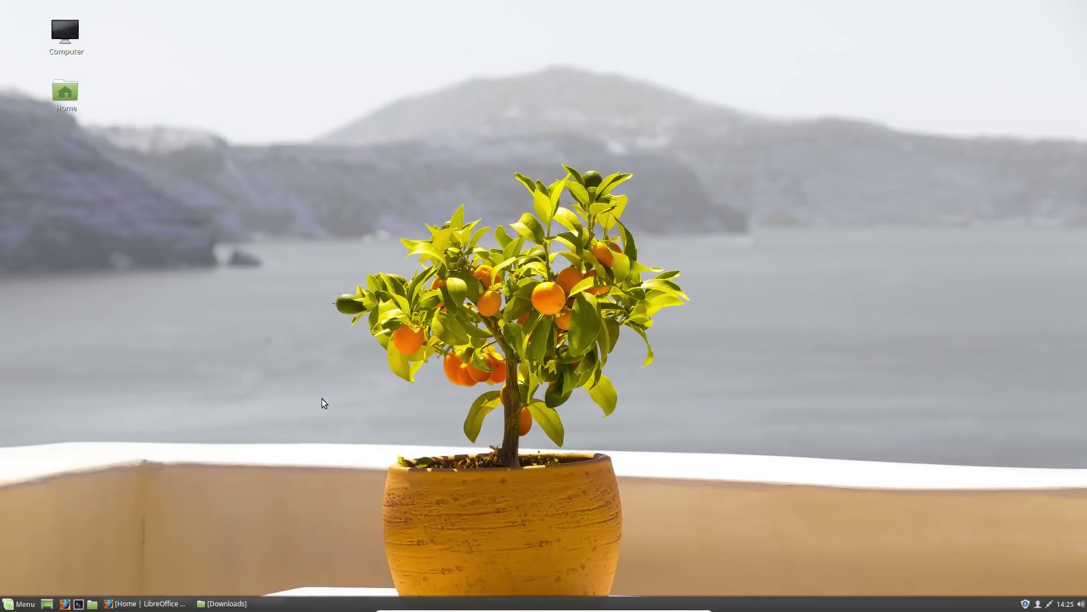
Uninstall LibreOffice from the Office menu entry, authorizing with the password and confirming package removal.
{"action": "left_click", "coordinate": [7, 605]}
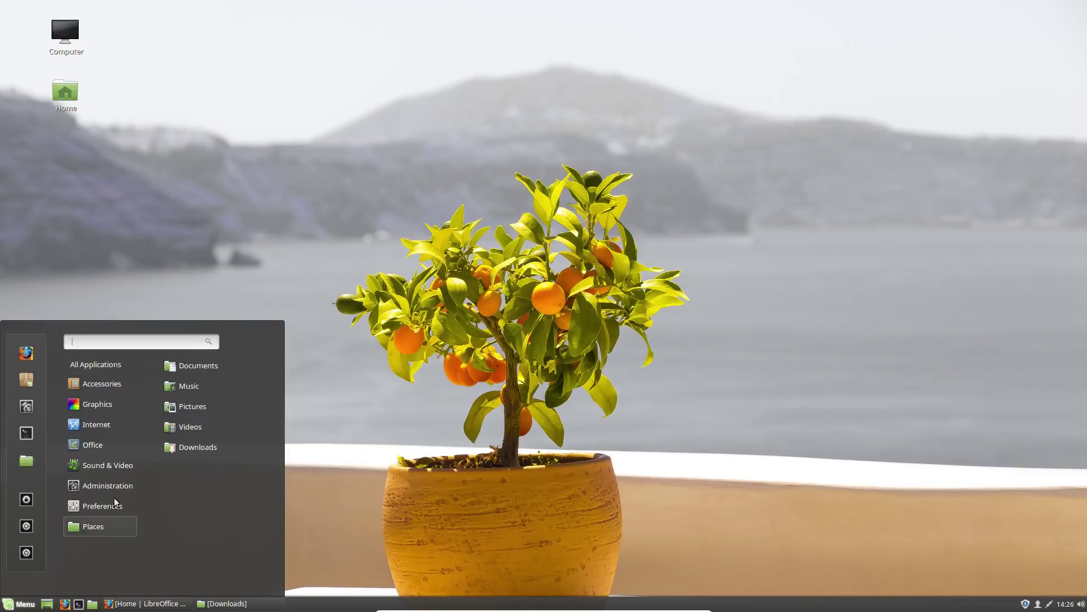
{"action": "mouse_move", "coordinate": [92, 444]}
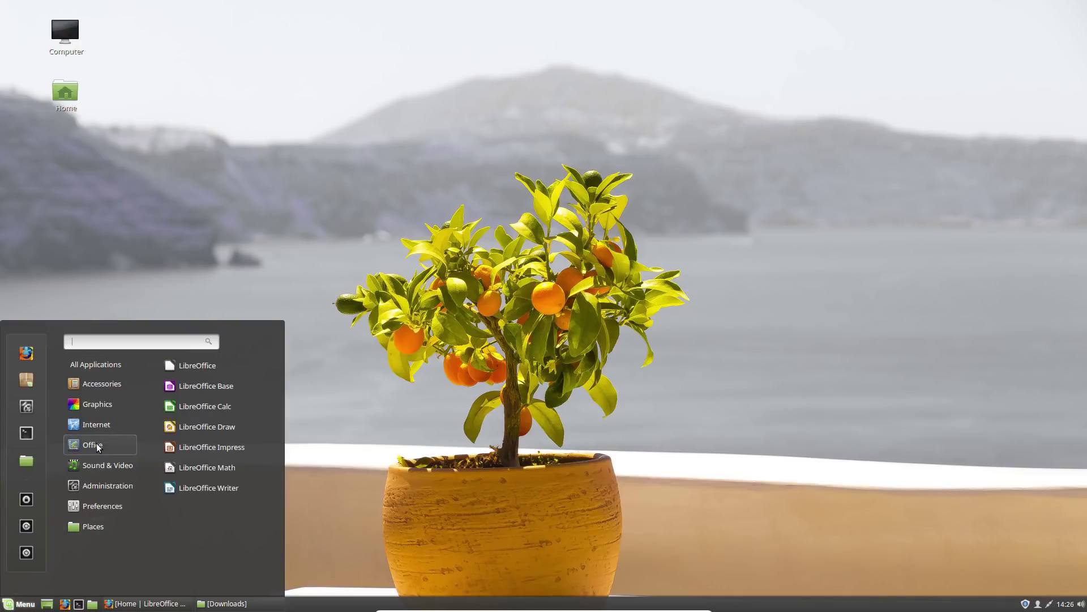
{"action": "right_click", "coordinate": [198, 364]}
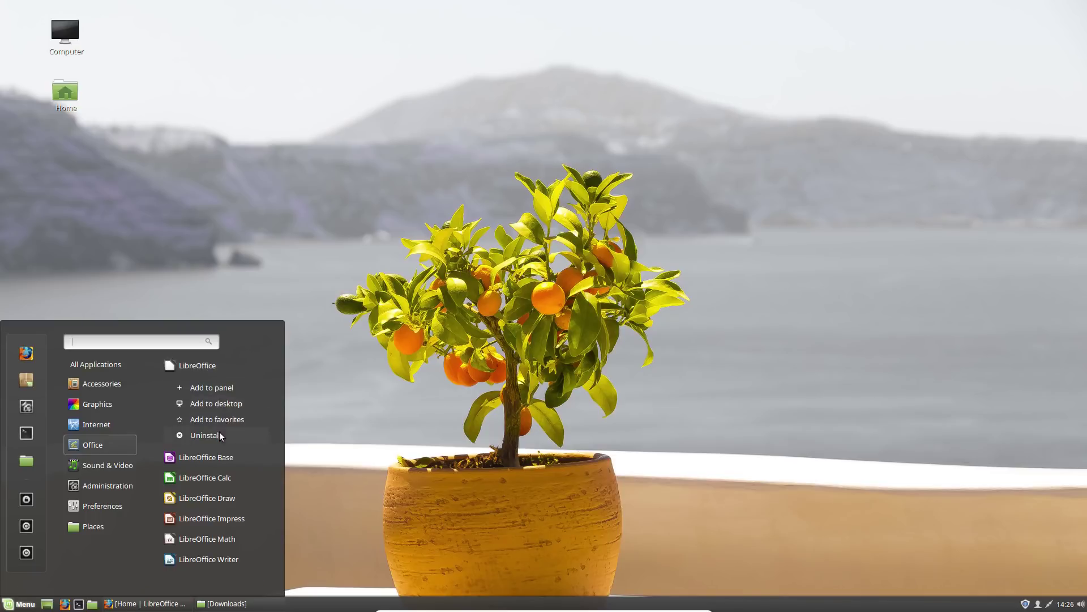
{"action": "left_click", "coordinate": [205, 435]}
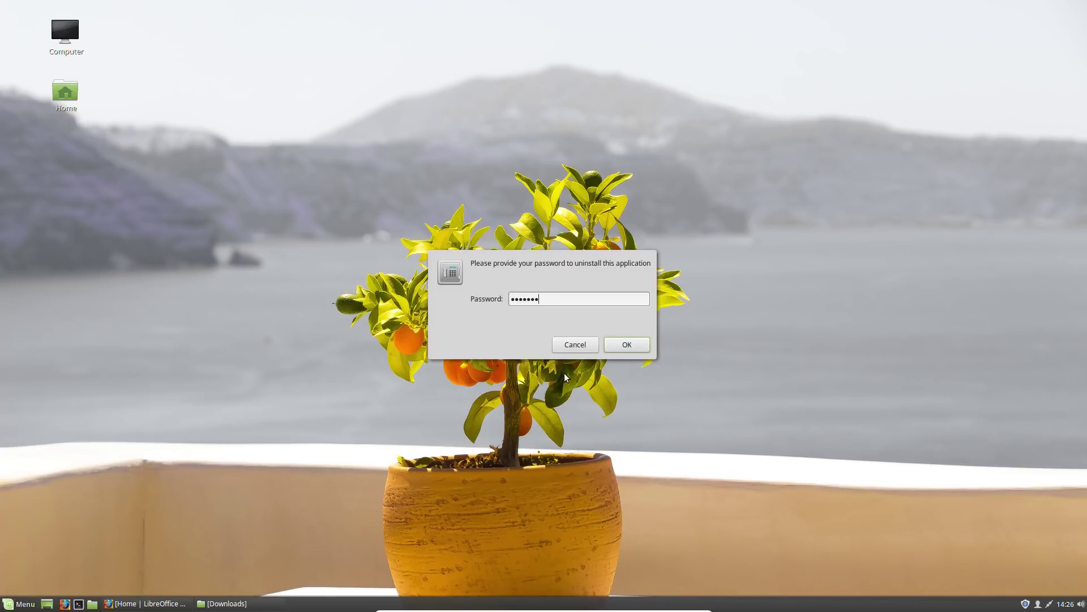
{"action": "key", "text": "Return"}
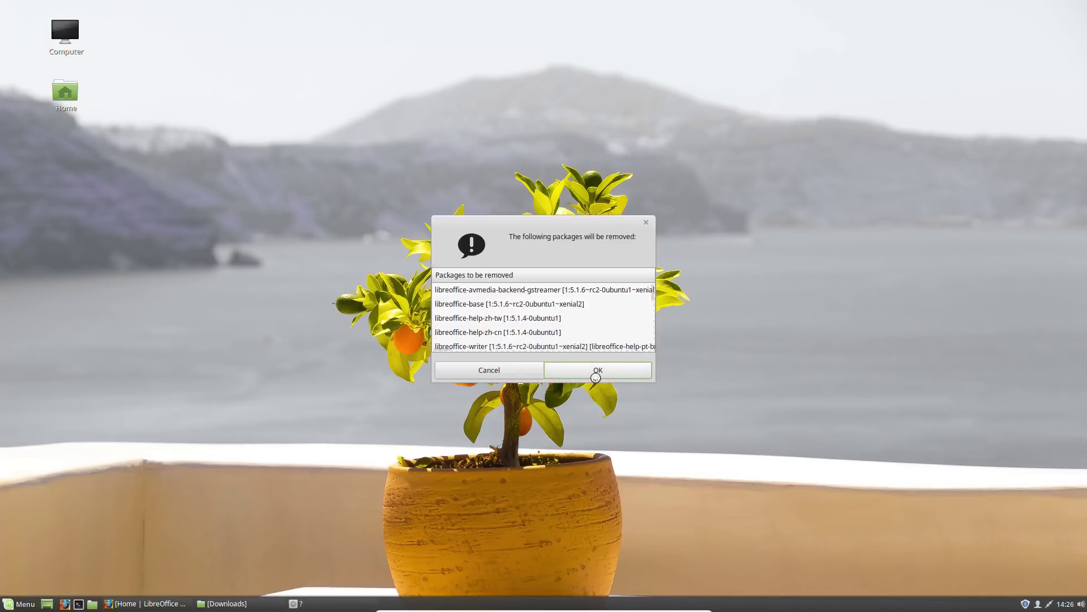
{"action": "left_click", "coordinate": [591, 374]}
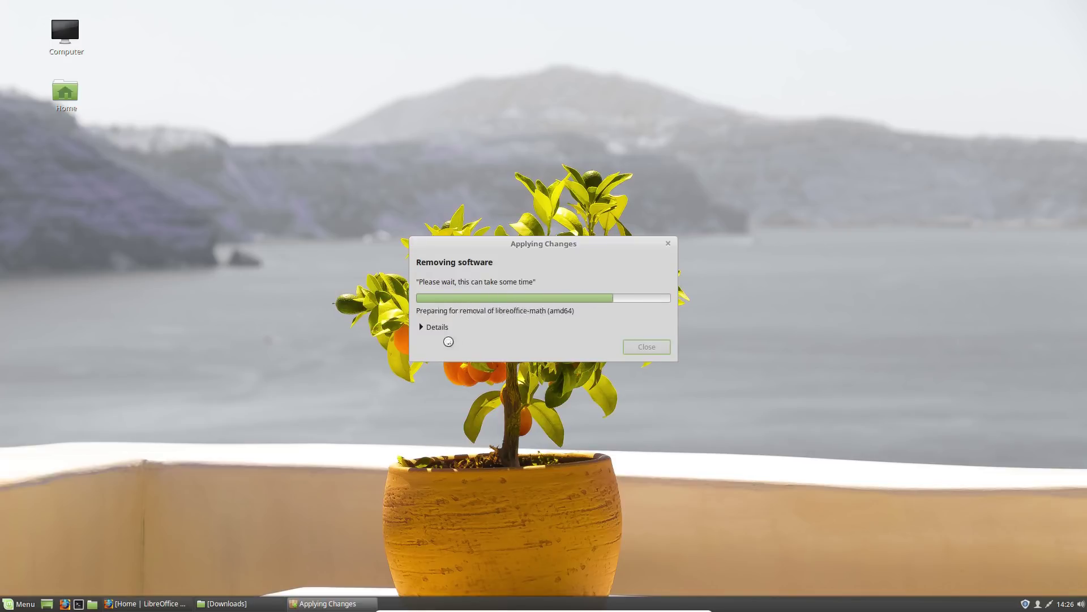
{"action": "left_click", "coordinate": [440, 328]}
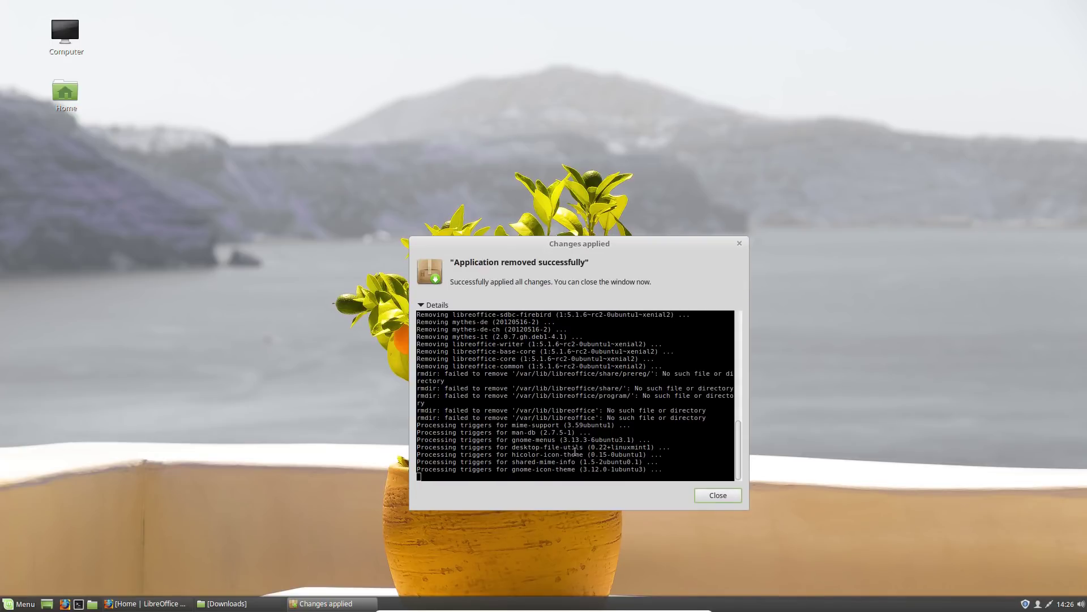
{"action": "left_click", "coordinate": [729, 499]}
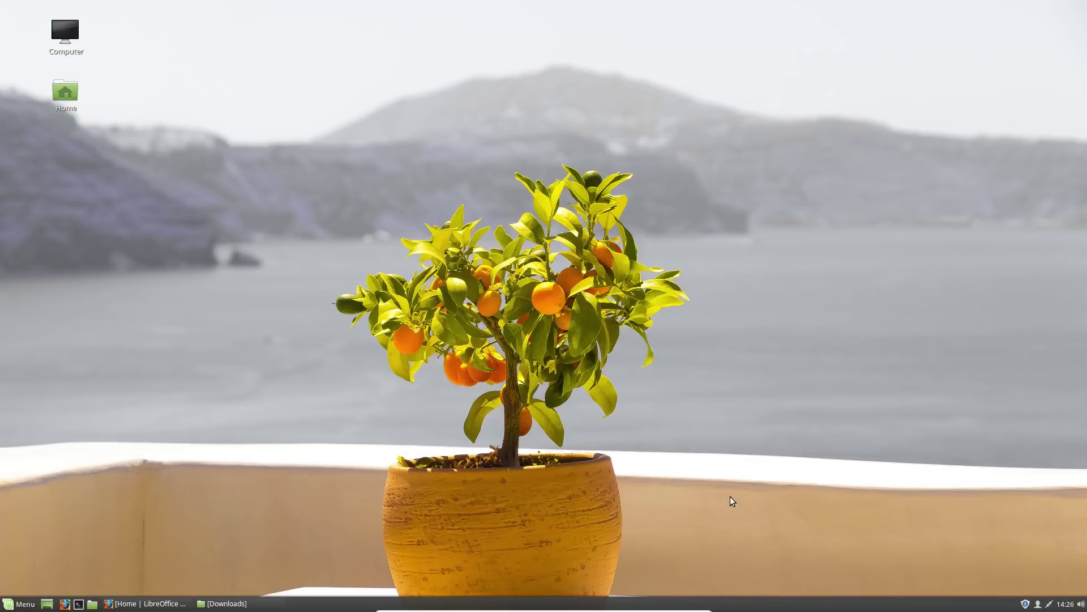
Restore the libreoffice.org Firefox window, drag it up-left, and open the Administration menu.
{"action": "left_click", "coordinate": [26, 603]}
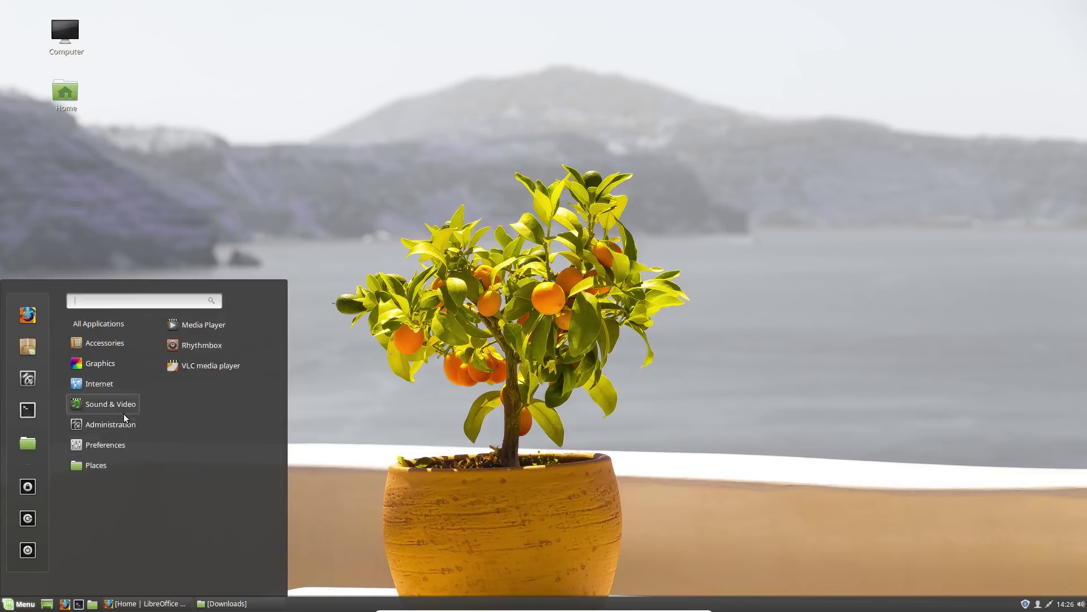
{"action": "left_click", "coordinate": [495, 413]}
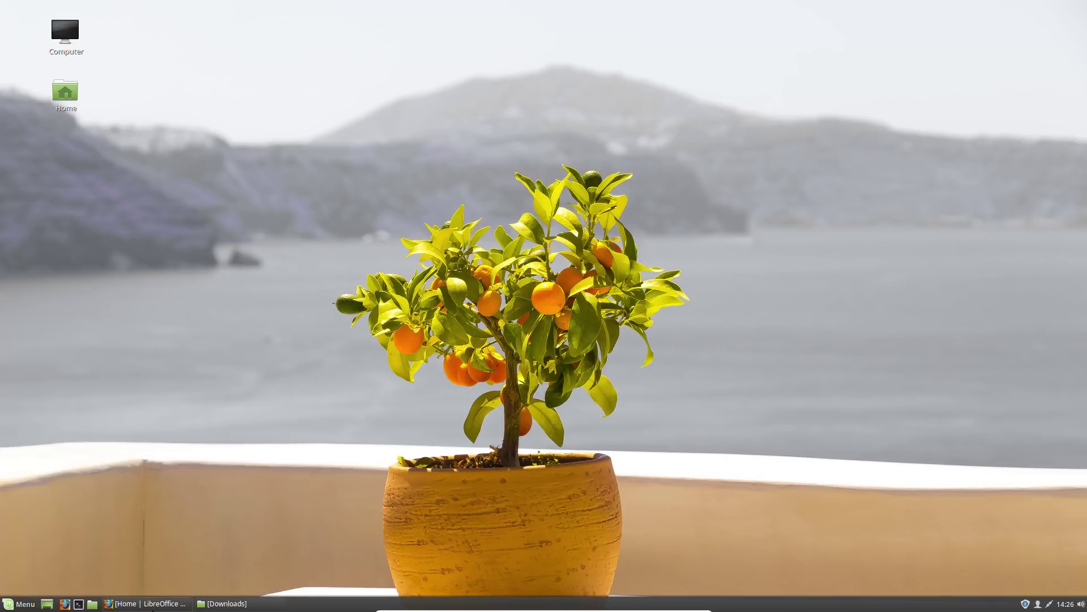
{"action": "left_click", "coordinate": [153, 609]}
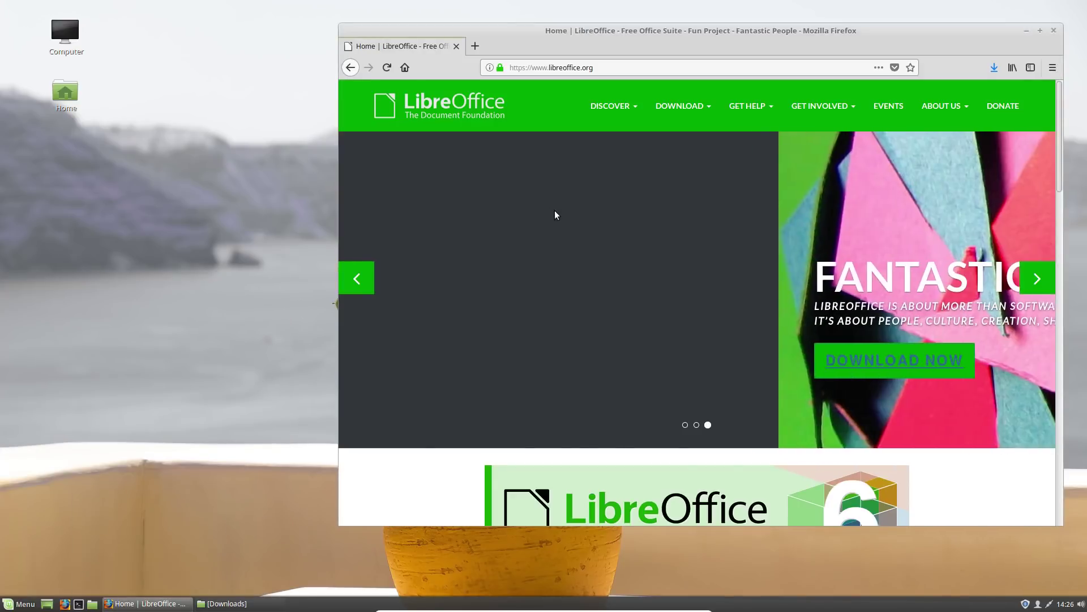
{"action": "left_click_drag", "start_coordinate": [685, 42], "coordinate": [515, 72]}
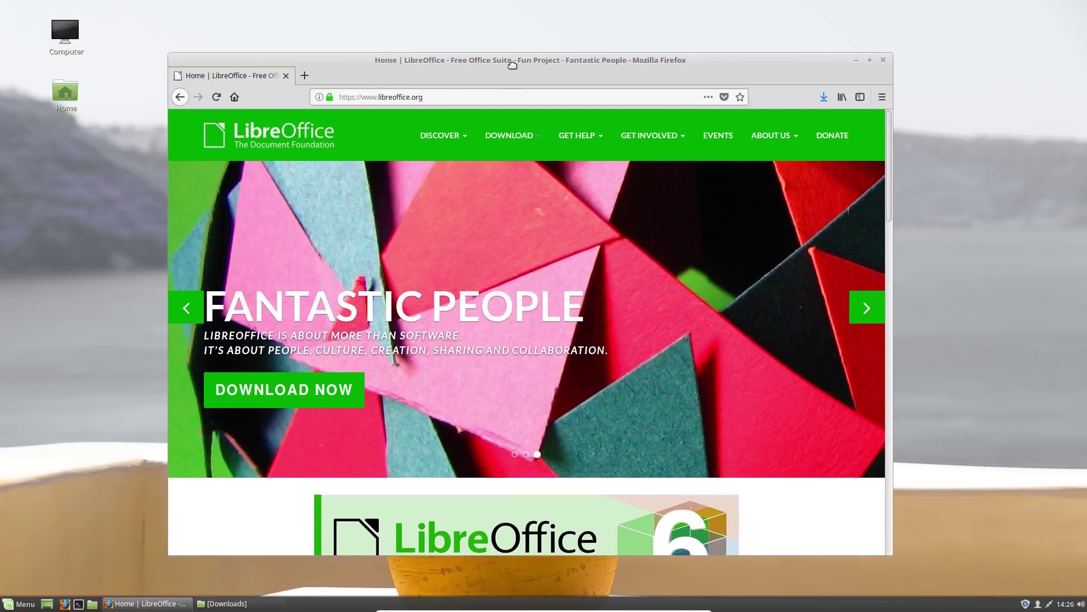
{"action": "left_click", "coordinate": [6, 605]}
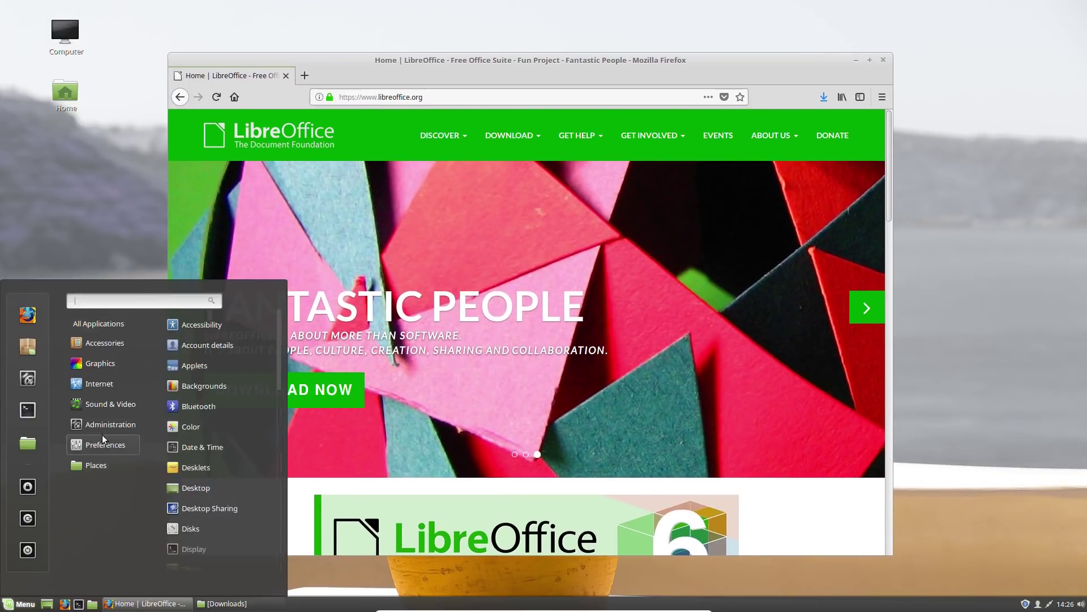
{"action": "mouse_move", "coordinate": [111, 424]}
{"action": "scroll", "coordinate": [222, 436], "scroll_direction": "down", "scroll_amount": 2}
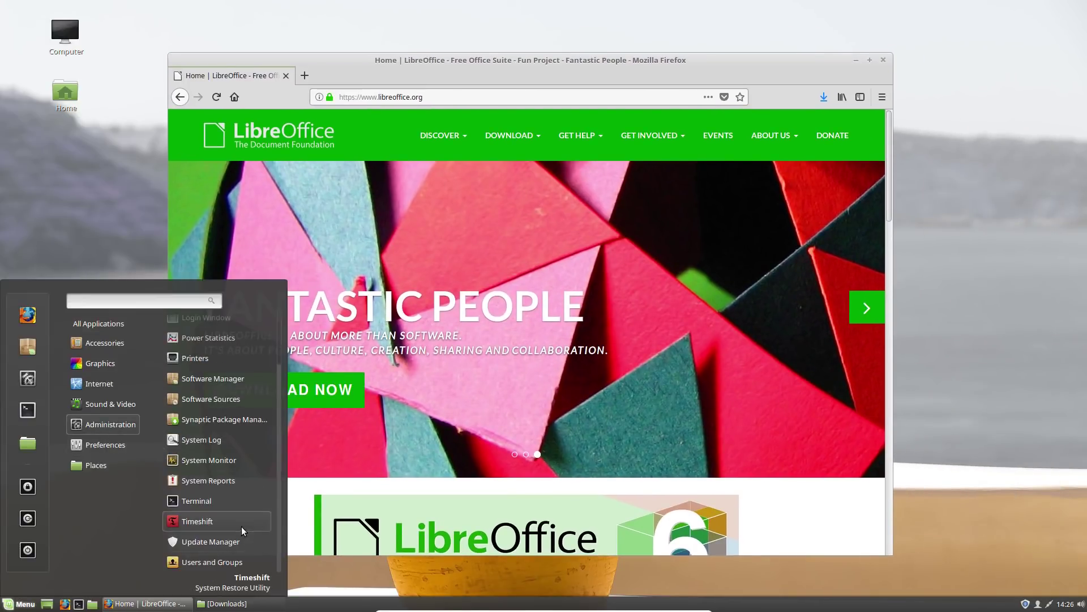
In Software Manager's Office category, check that the Libreoffice package is only version 5.1.6.
{"action": "left_click", "coordinate": [213, 379]}
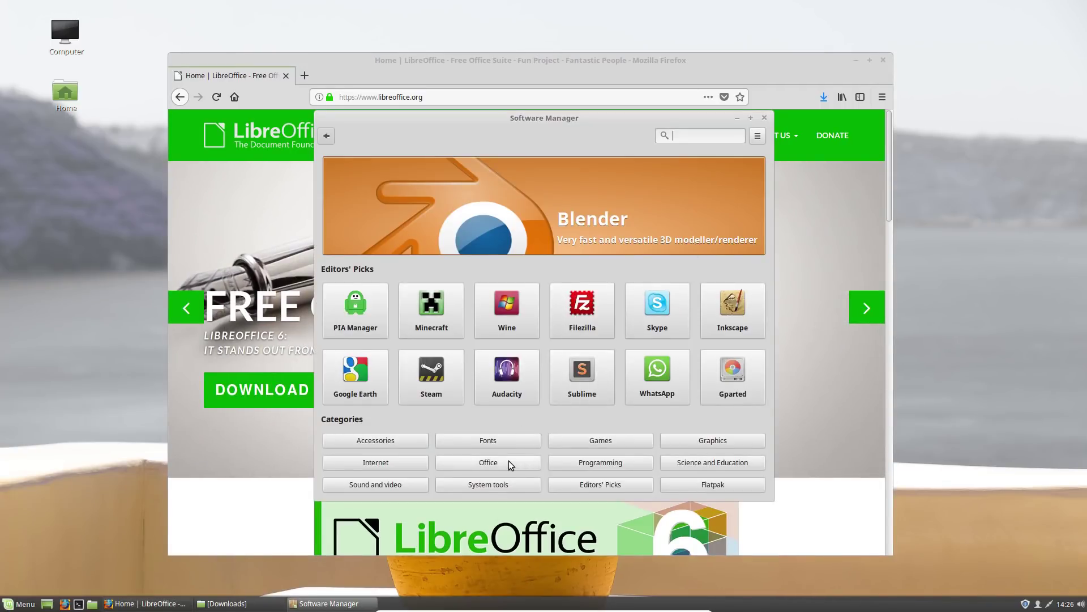
{"action": "left_click", "coordinate": [511, 463]}
{"action": "left_click", "coordinate": [405, 228]}
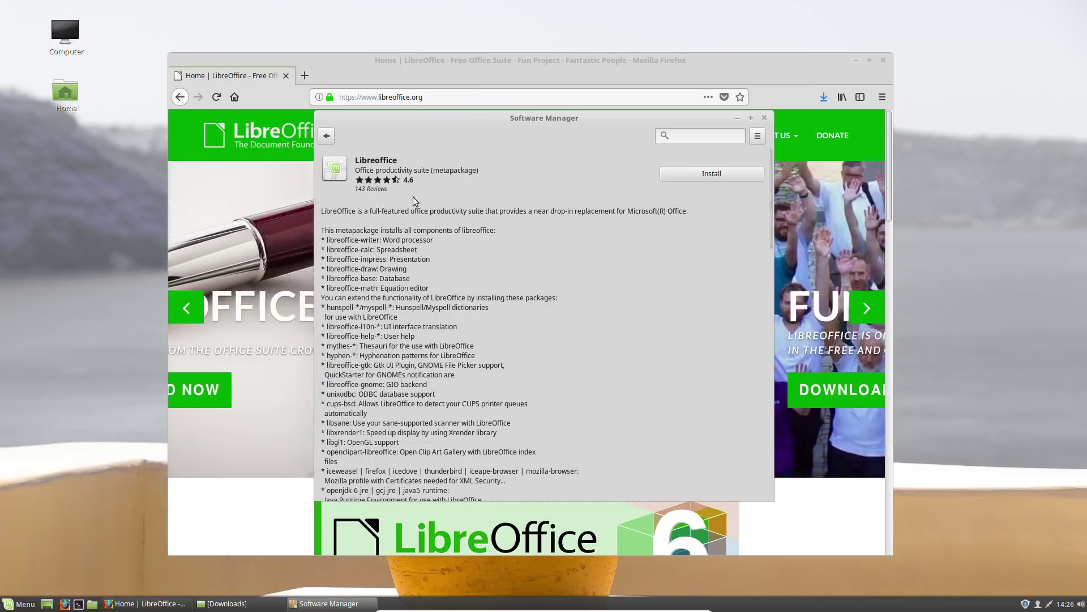
{"action": "scroll", "coordinate": [515, 336], "scroll_direction": "down", "scroll_amount": 5}
{"action": "scroll", "coordinate": [517, 336], "scroll_direction": "down", "scroll_amount": 3}
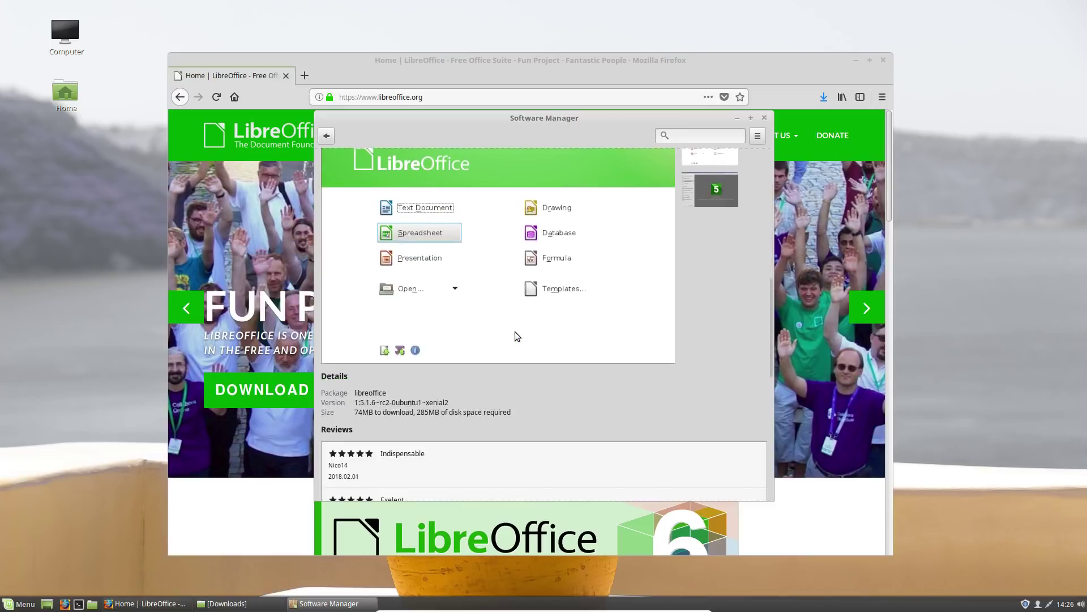
{"action": "scroll", "coordinate": [517, 336], "scroll_direction": "up", "scroll_amount": 8}
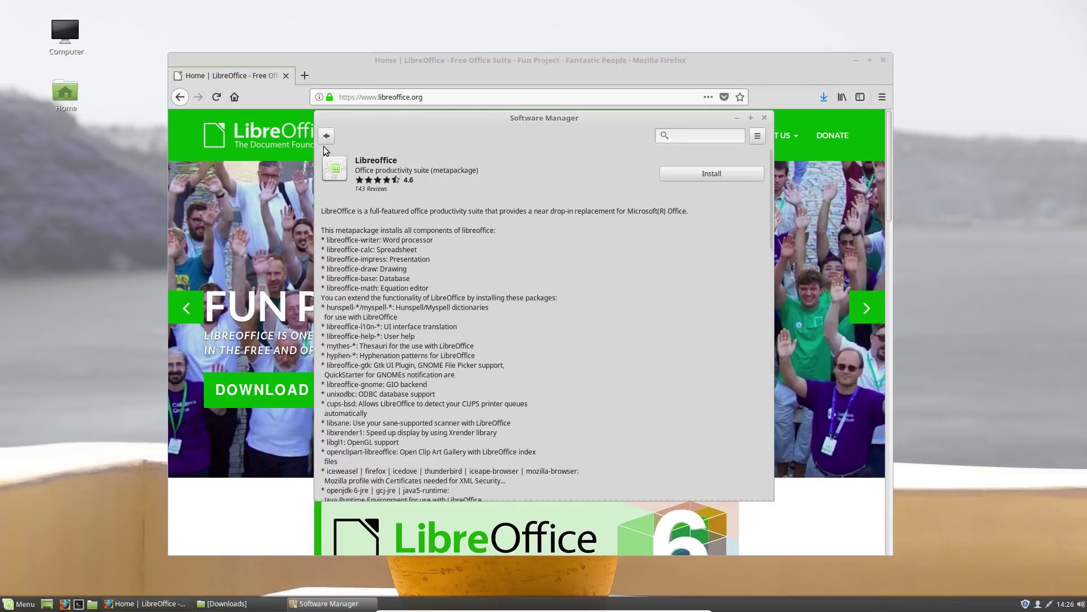
Return to Software Manager's home, minimize it, and maximize Firefox.
{"action": "left_click", "coordinate": [325, 136]}
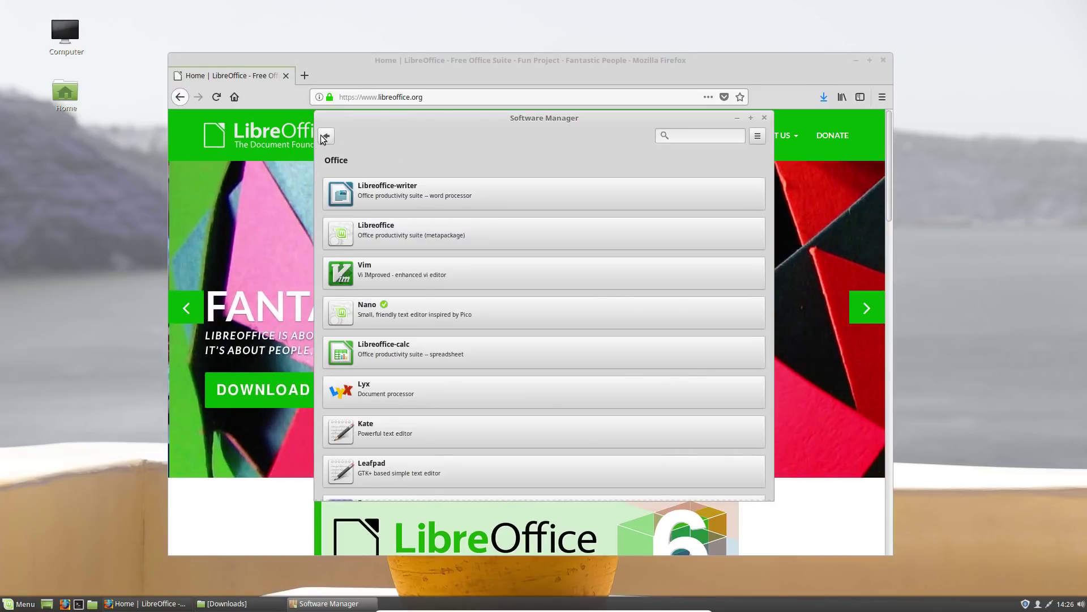
{"action": "left_click", "coordinate": [325, 135]}
{"action": "left_click", "coordinate": [737, 118]}
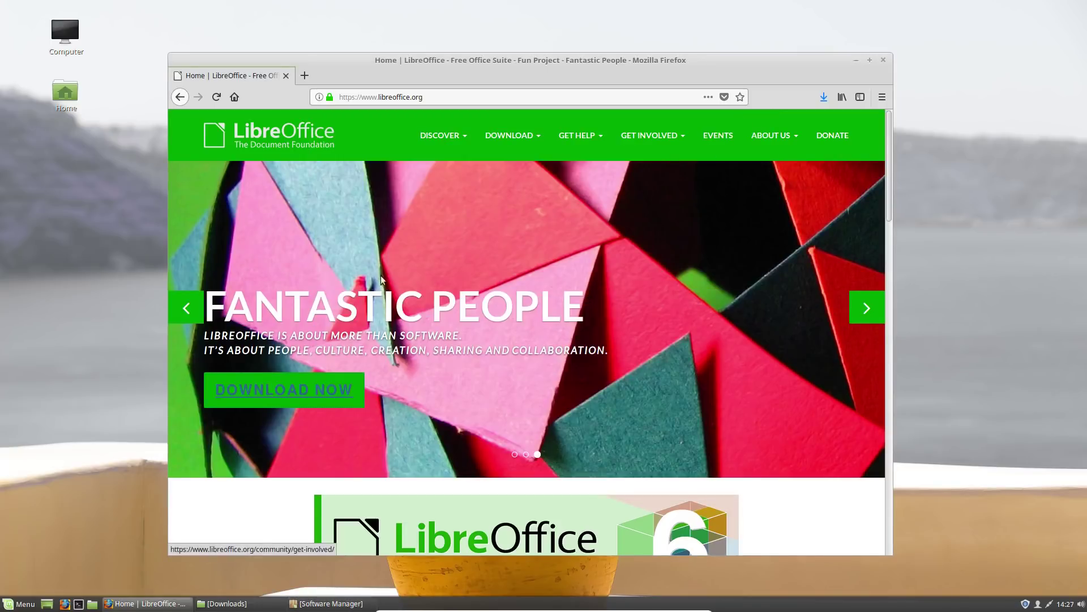
{"action": "left_click", "coordinate": [869, 60]}
Choose Linux x86 (deb) on the LibreOffice download page, then bring up the Downloads folder.
{"action": "left_click", "coordinate": [334, 334]}
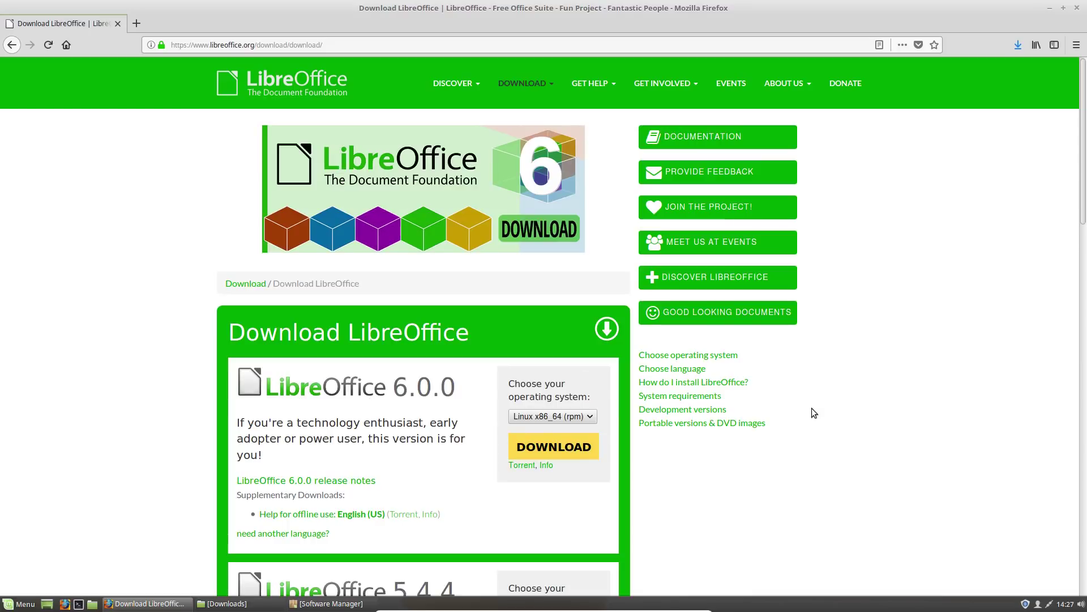
{"action": "left_click", "coordinate": [573, 418]}
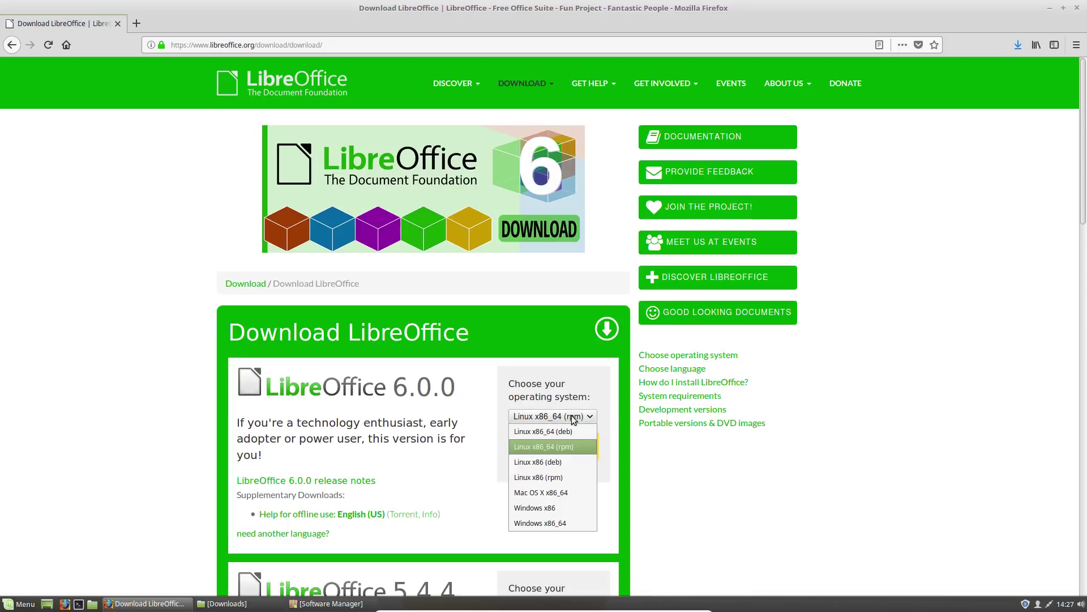
{"action": "left_click", "coordinate": [583, 460]}
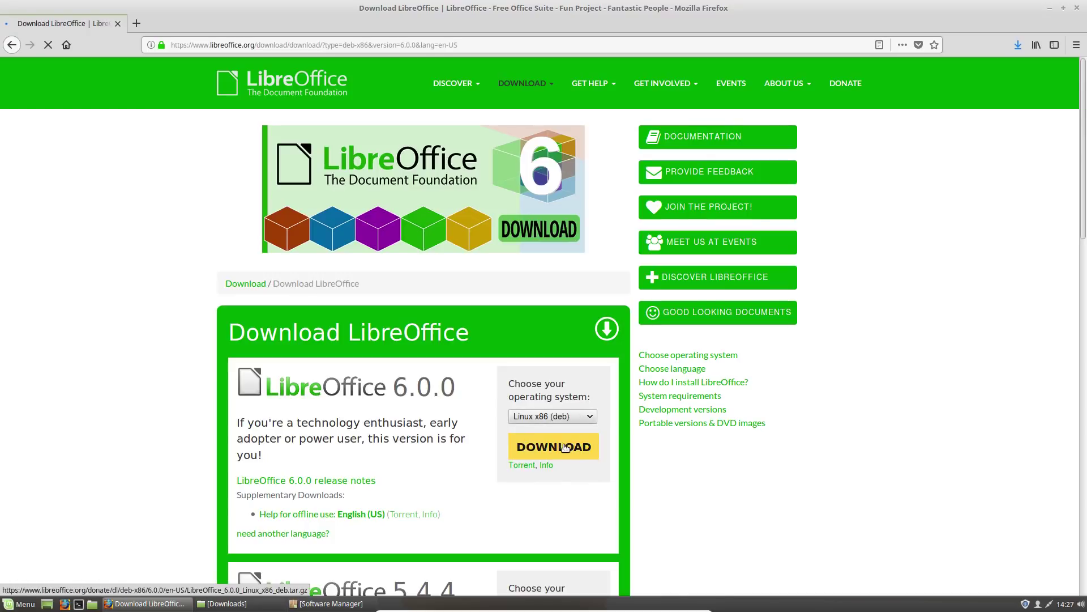
{"action": "left_click", "coordinate": [1049, 8]}
{"action": "left_click", "coordinate": [224, 603]}
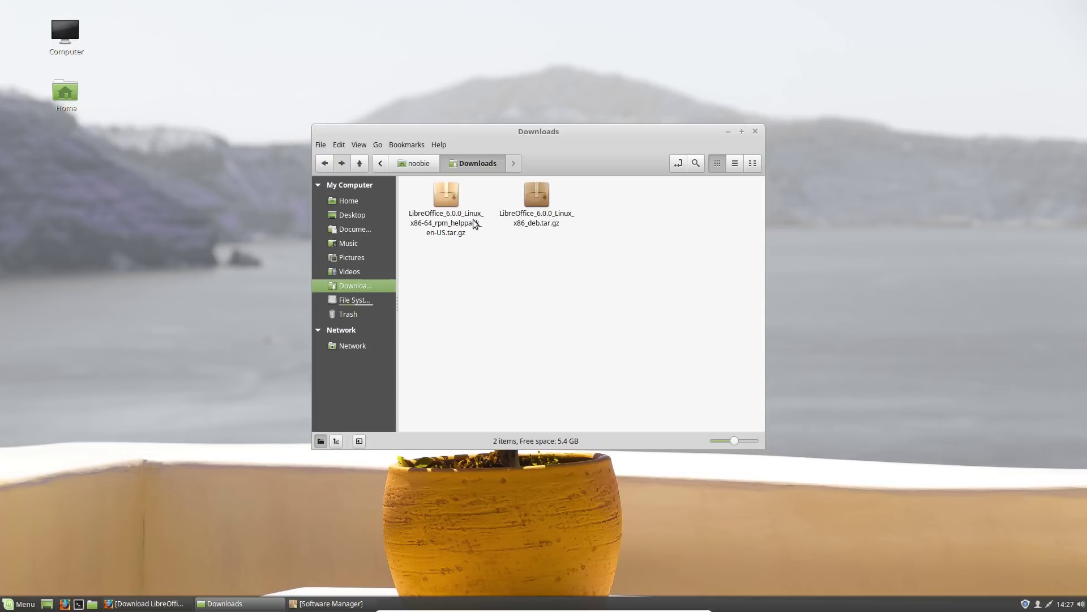
Extract the deb and helppack .tar.gz archives into Downloads.
{"action": "right_click", "coordinate": [532, 211]}
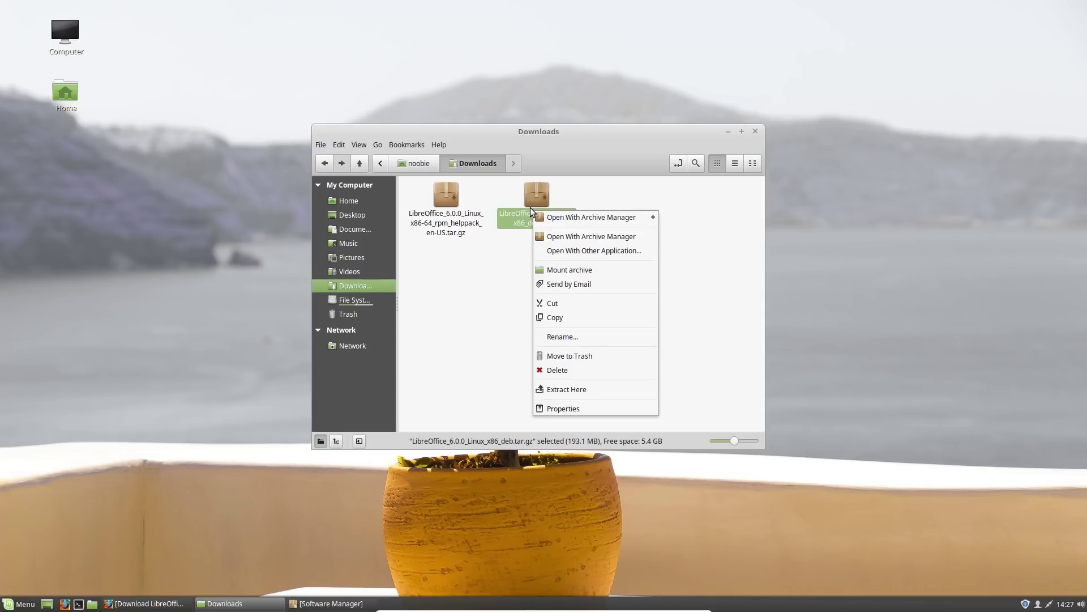
{"action": "left_click", "coordinate": [618, 389]}
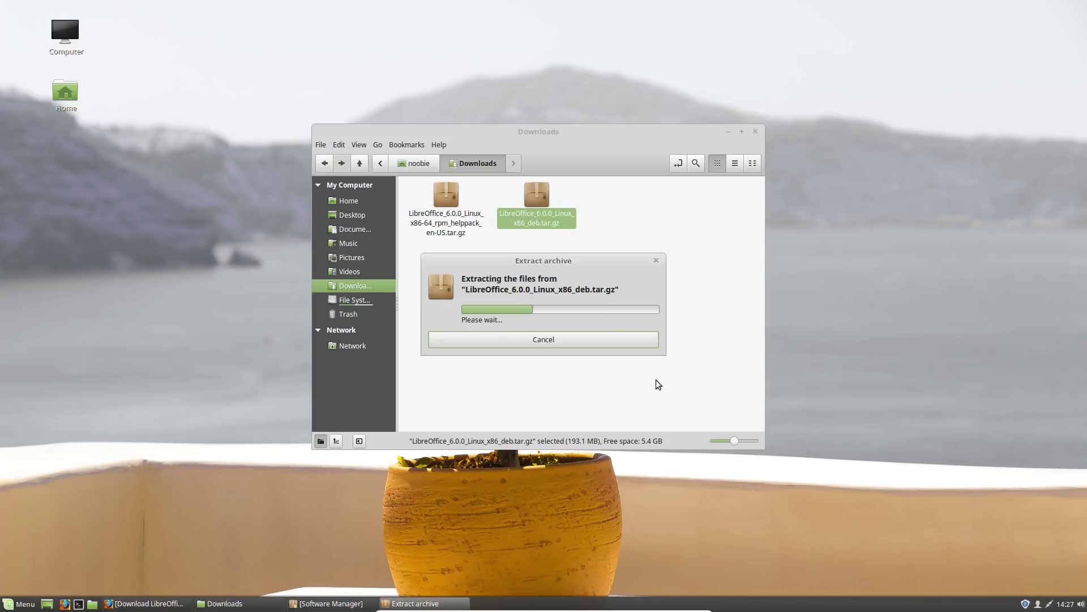
{"action": "left_click", "coordinate": [602, 303]}
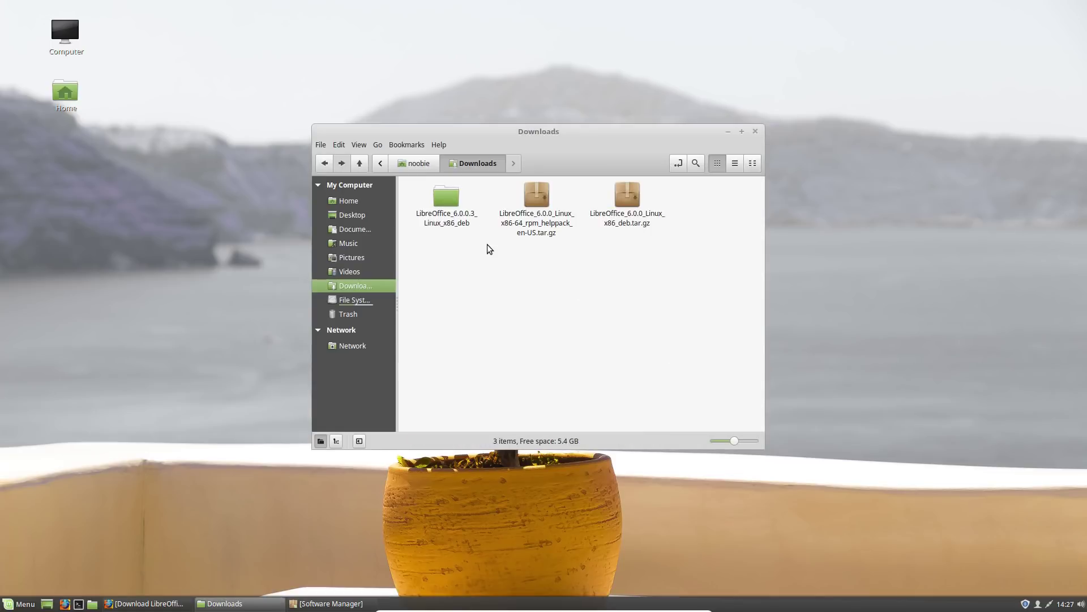
{"action": "right_click", "coordinate": [542, 205]}
{"action": "left_click", "coordinate": [594, 381]}
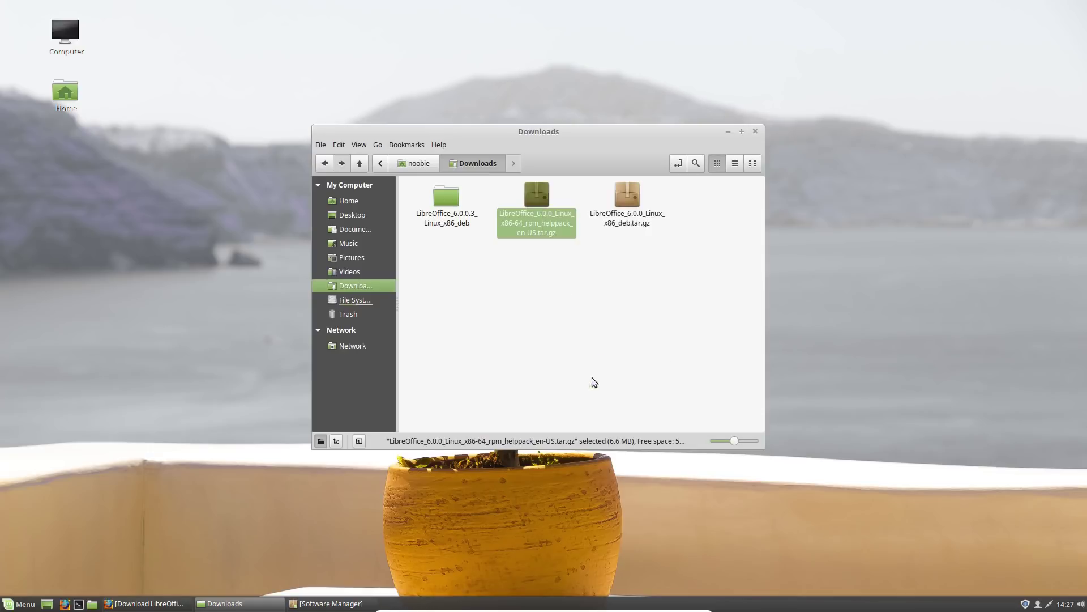
Open README_en-US from LibreOffice_6.0.0.3_Linux_x86_deb > readmes in the text editor.
{"action": "key", "text": "Left"}
{"action": "key", "text": "Return"}
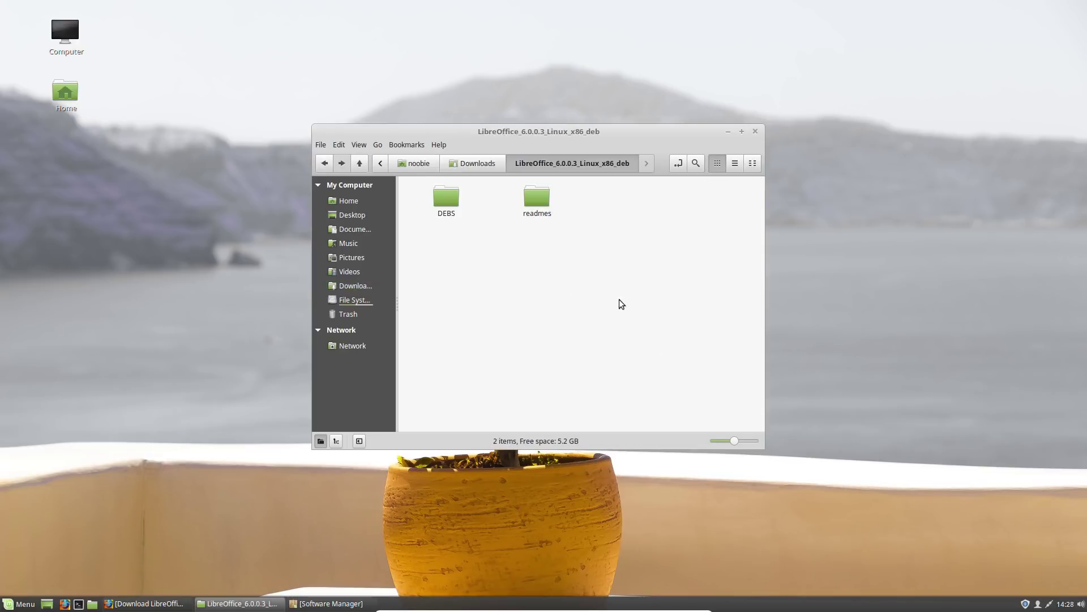
{"action": "double_click", "coordinate": [532, 204]}
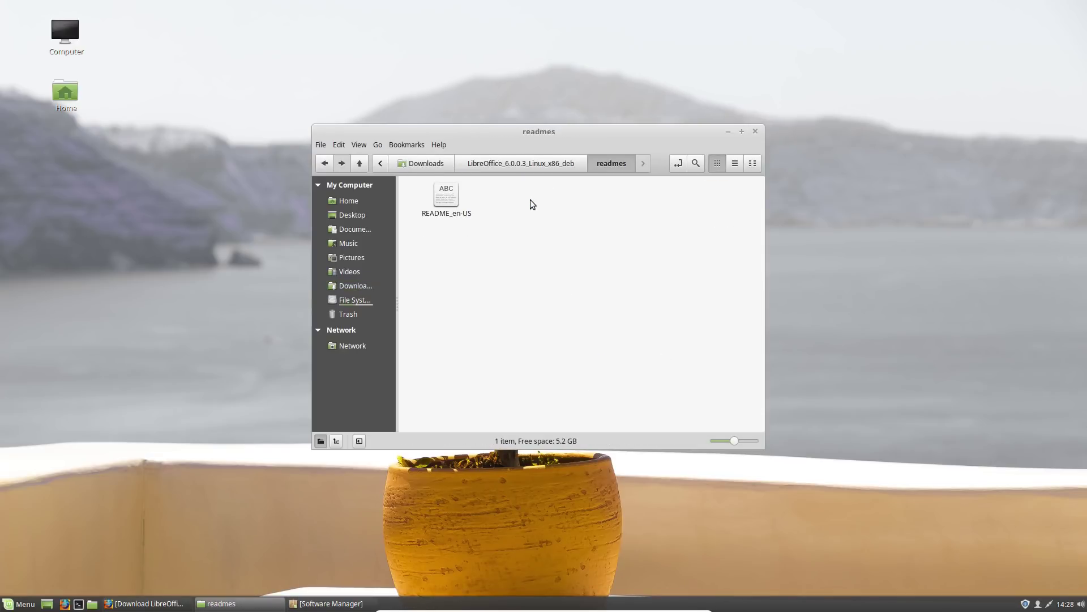
{"action": "double_click", "coordinate": [458, 205]}
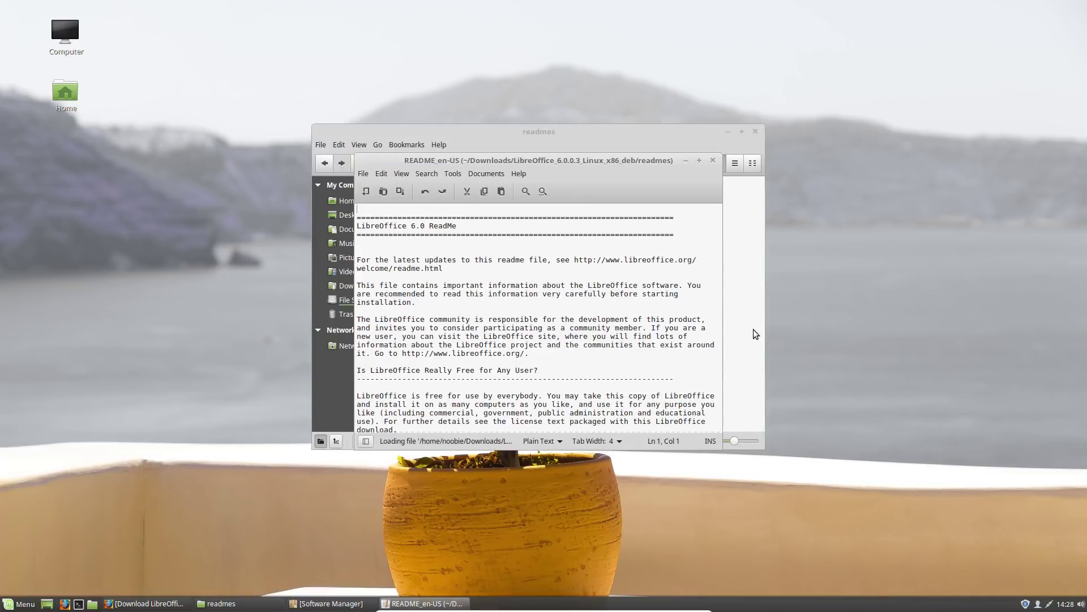
Scroll README_en-US down to the Debian/Ubuntu section giving sudo dpkg -i *.deb.
{"action": "scroll", "coordinate": [646, 311], "scroll_direction": "down", "scroll_amount": 6}
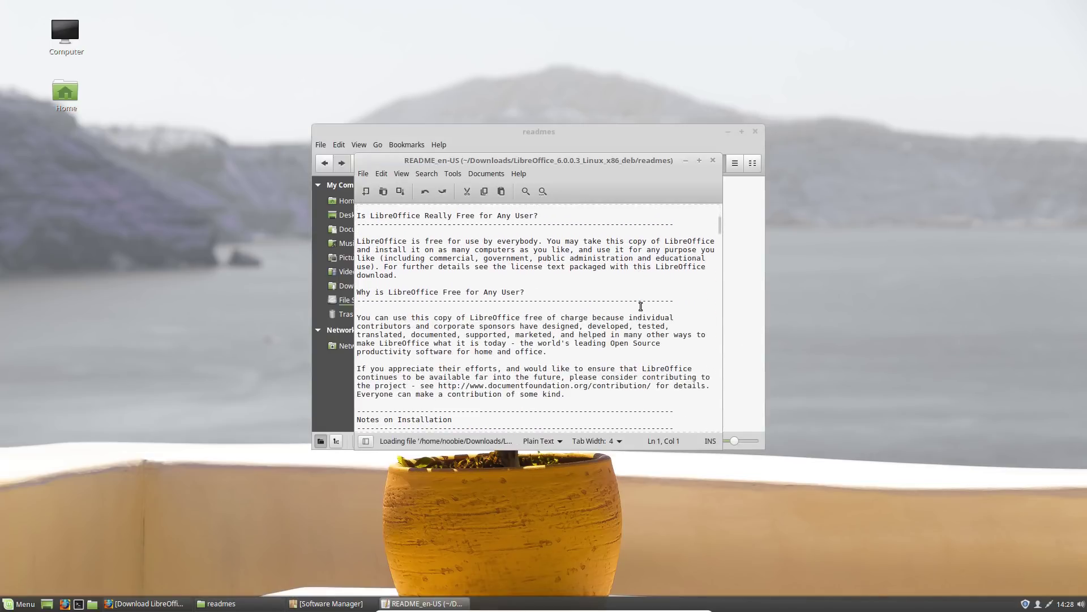
{"action": "scroll", "coordinate": [640, 306], "scroll_direction": "down", "scroll_amount": 6}
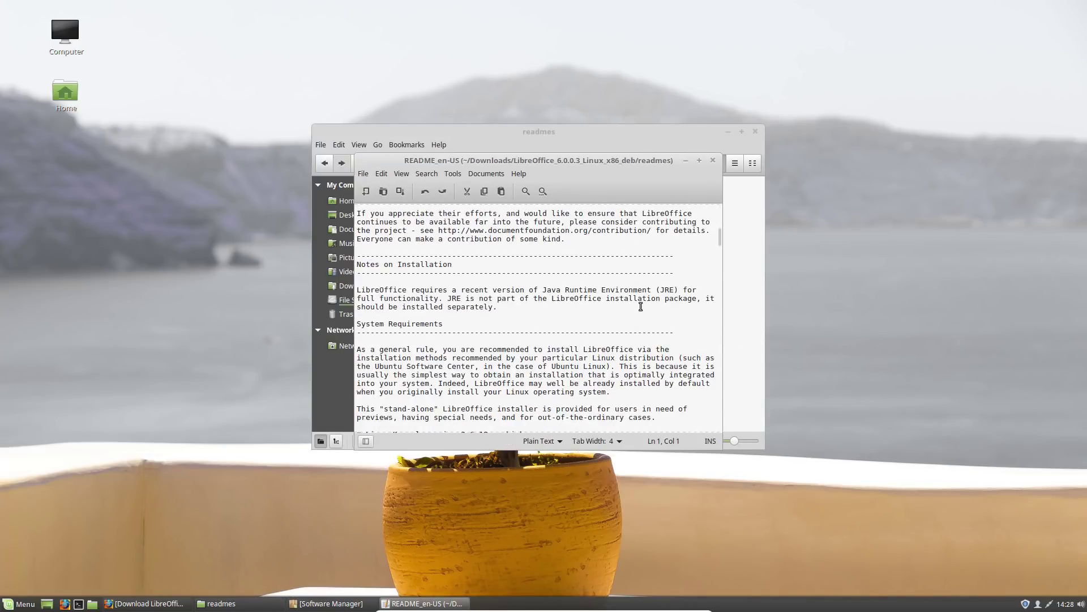
{"action": "scroll", "coordinate": [641, 307], "scroll_direction": "down", "scroll_amount": 7}
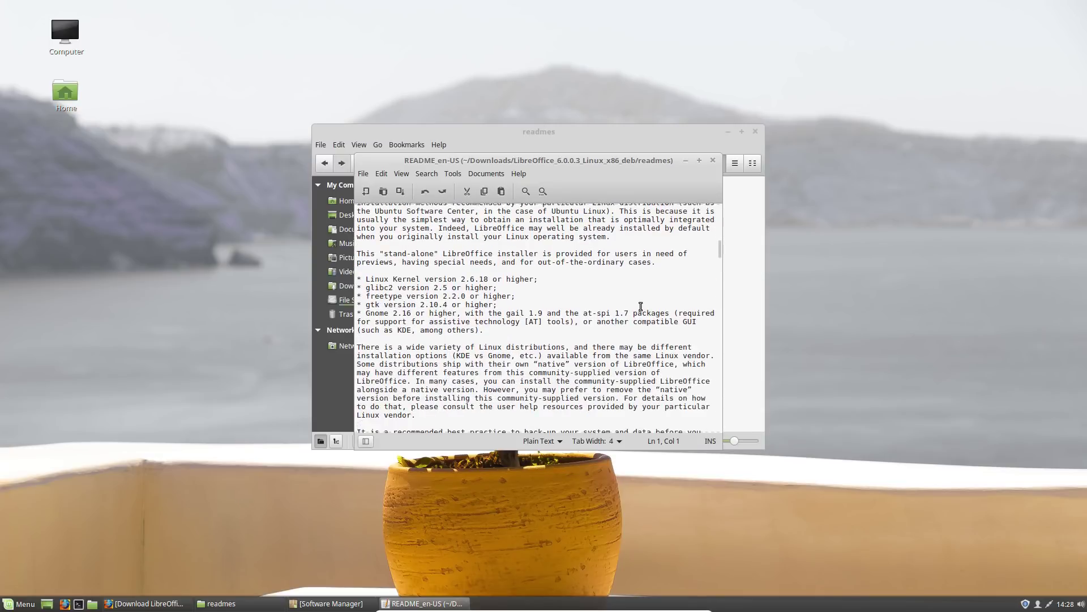
{"action": "scroll", "coordinate": [641, 306], "scroll_direction": "down", "scroll_amount": 7}
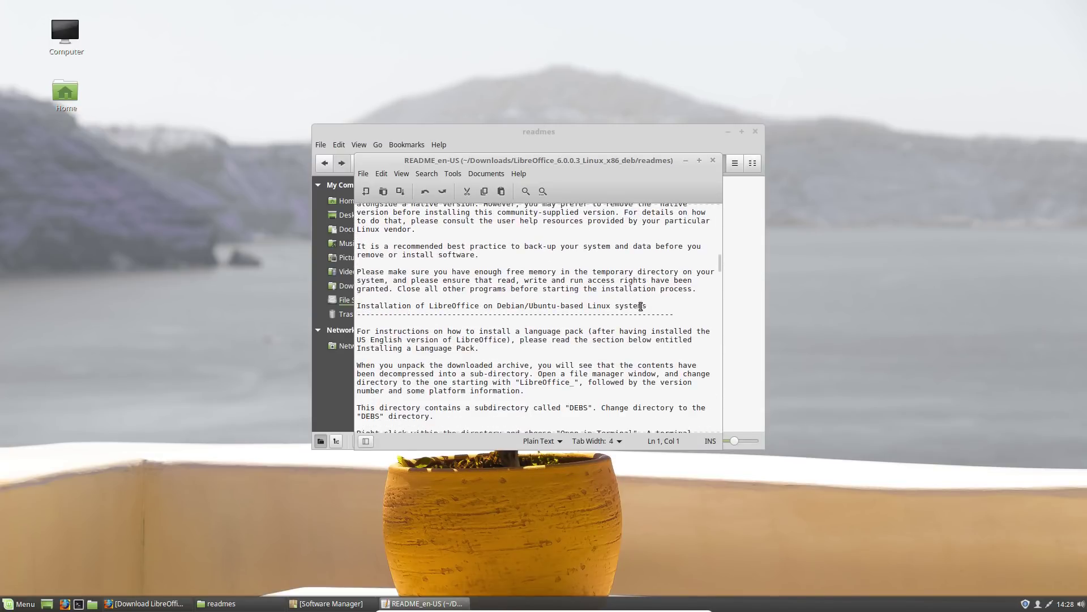
{"action": "scroll", "coordinate": [641, 306], "scroll_direction": "down", "scroll_amount": 4}
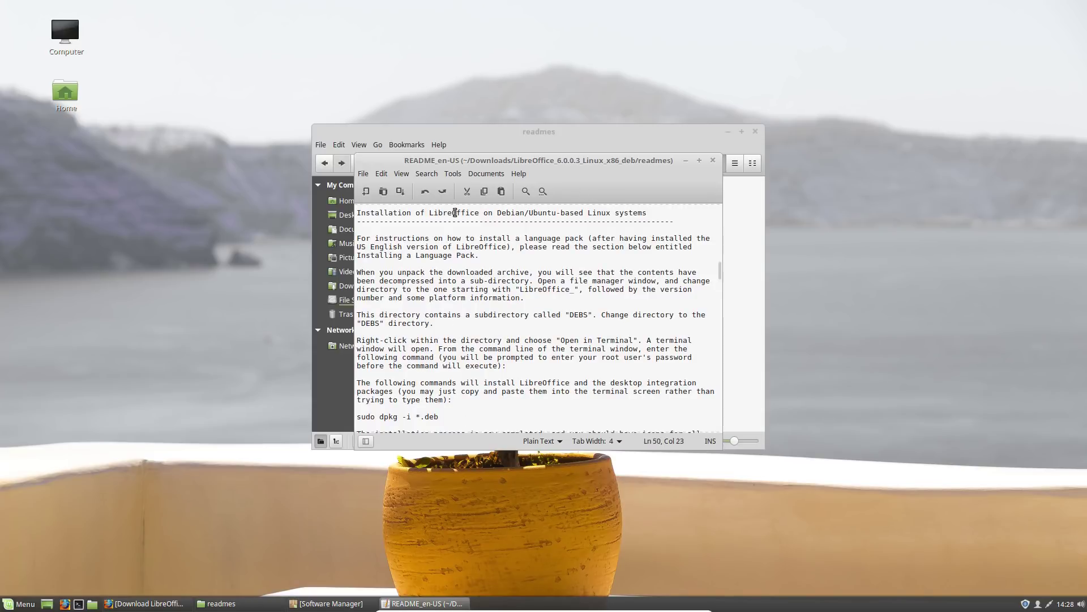
Move the README window to the lower right and reopen the LibreOffice_6.0.0.3_Linux_x86_deb folder in Nemo.
{"action": "triple_click", "coordinate": [454, 213]}
{"action": "left_click", "coordinate": [531, 323]}
{"action": "left_click_drag", "start_coordinate": [571, 160], "coordinate": [817, 247]}
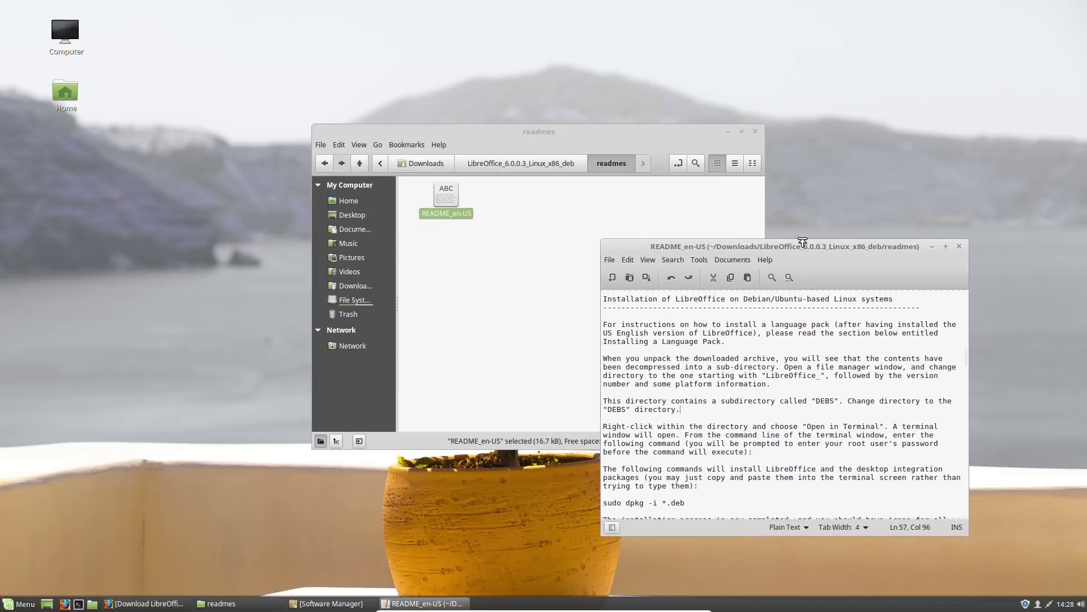
{"action": "left_click", "coordinate": [632, 208]}
{"action": "left_click", "coordinate": [470, 168]}
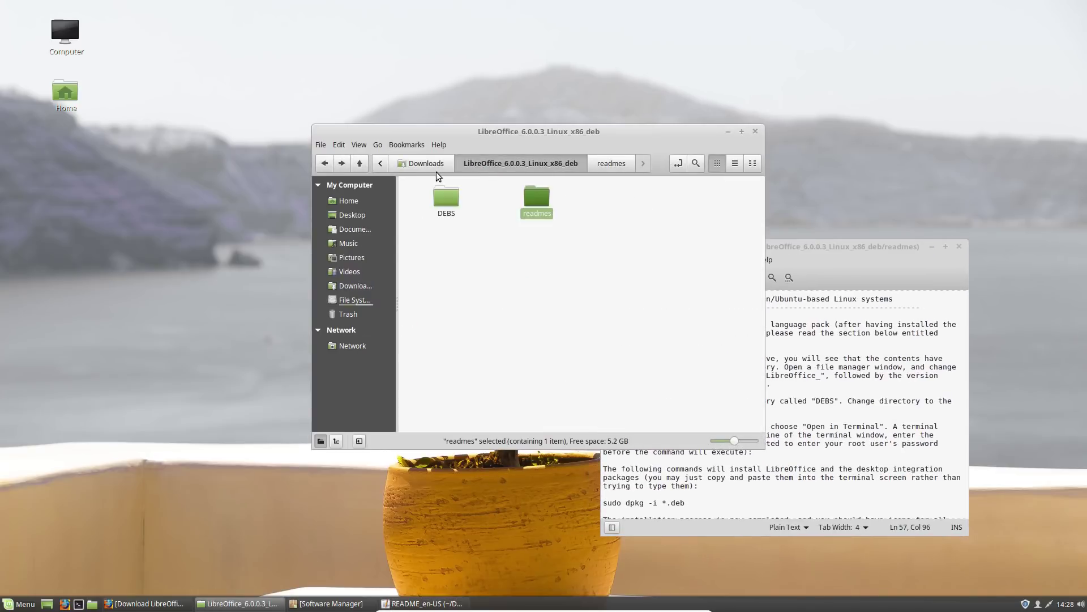
{"action": "left_click", "coordinate": [436, 170]}
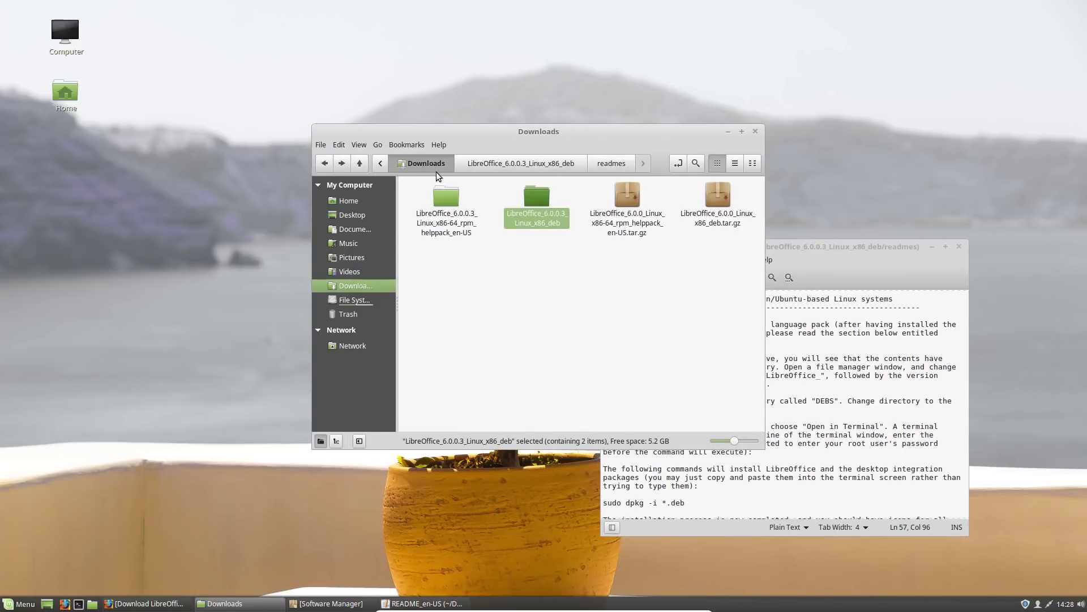
{"action": "double_click", "coordinate": [536, 204]}
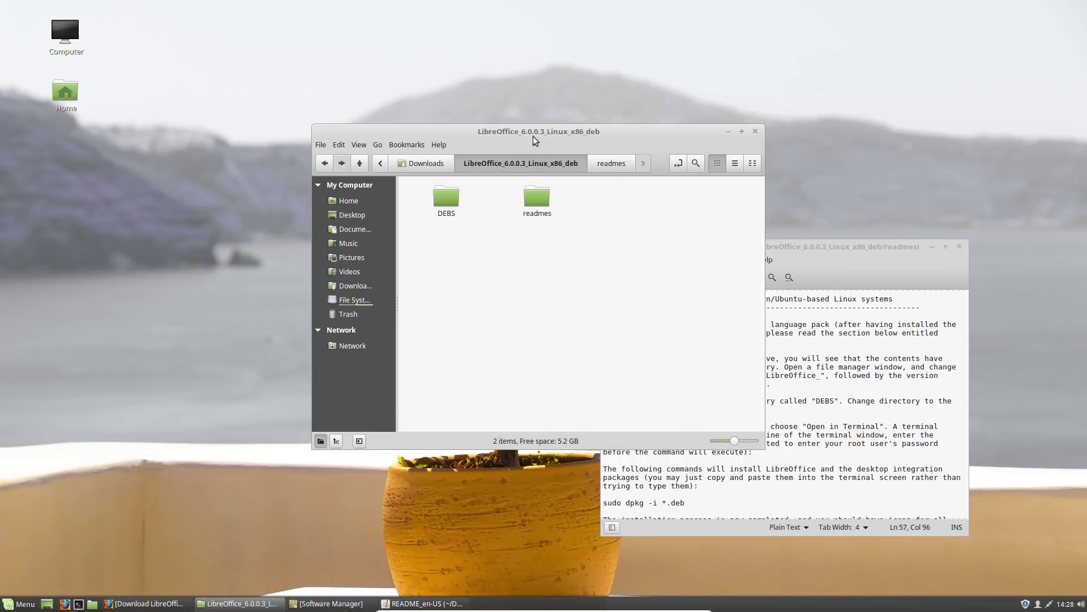
Move Nemo left, inspect the 41 .deb packages in DEBS, and return to the parent folder.
{"action": "left_click_drag", "start_coordinate": [535, 140], "coordinate": [369, 139]}
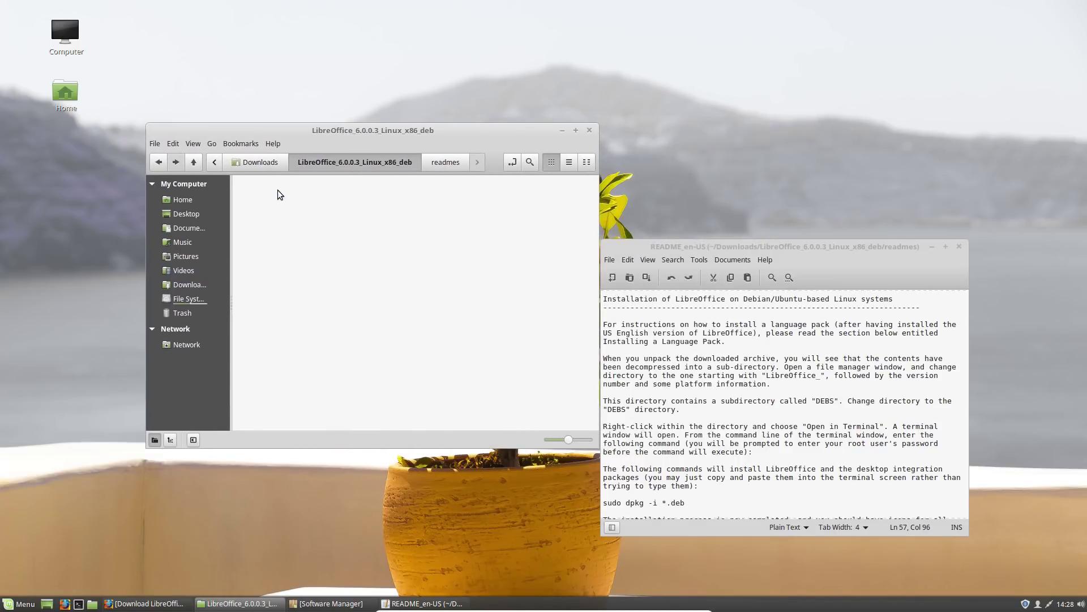
{"action": "double_click", "coordinate": [277, 195]}
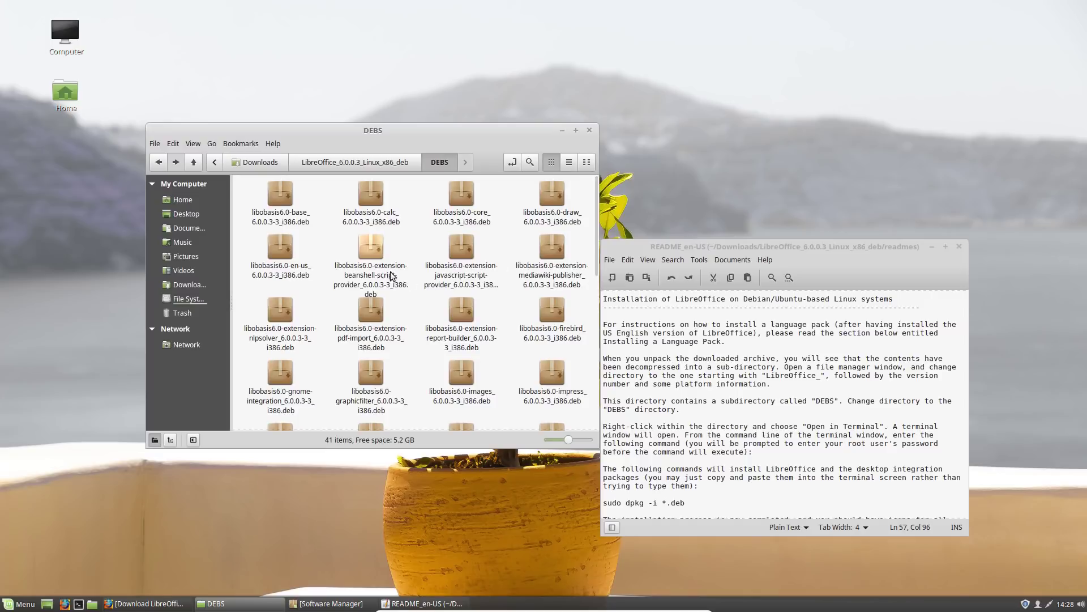
{"action": "scroll", "coordinate": [408, 288], "scroll_direction": "down", "scroll_amount": 5}
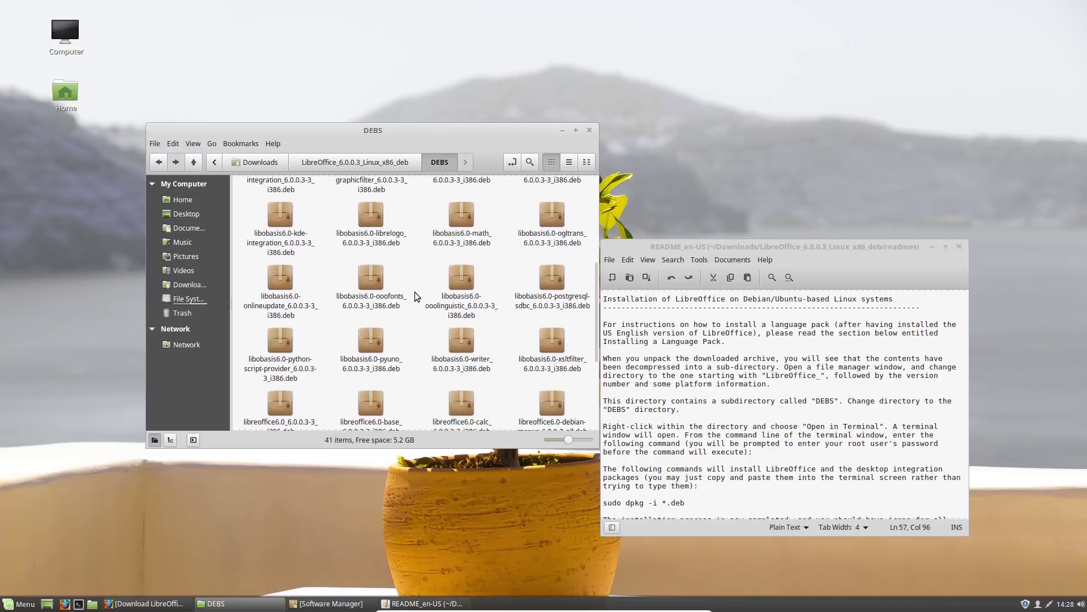
{"action": "scroll", "coordinate": [415, 296], "scroll_direction": "up", "scroll_amount": 5}
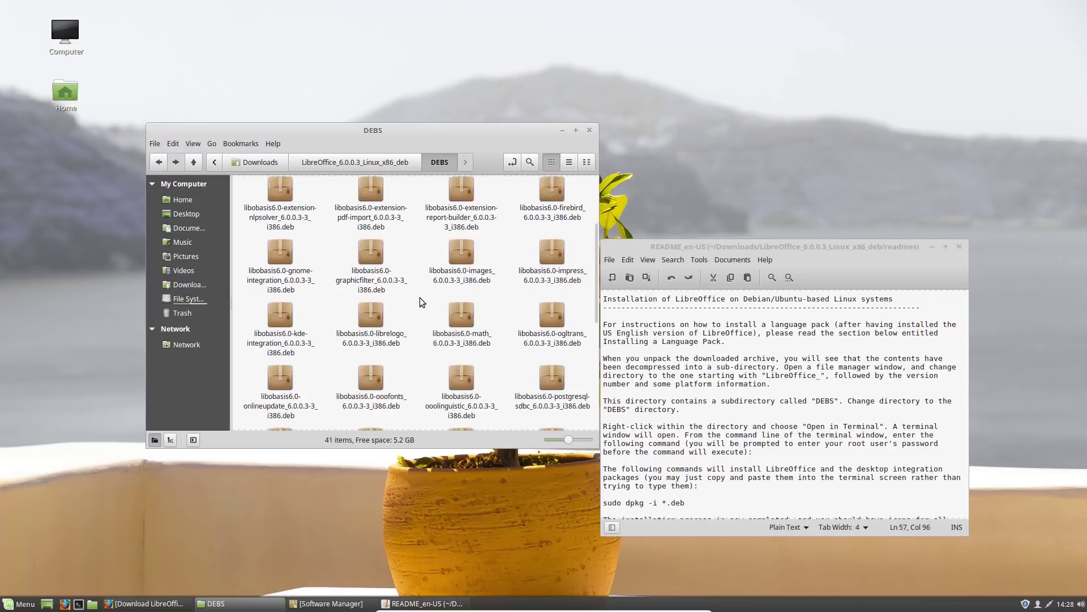
{"action": "left_click", "coordinate": [363, 164]}
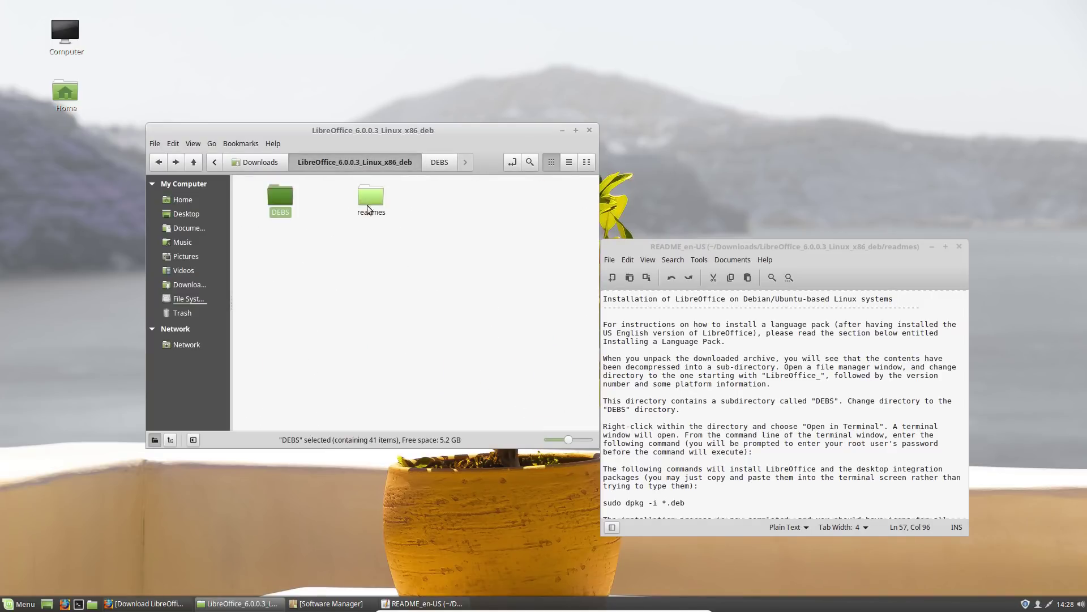
Open a terminal in the DEBS folder and arrange it beside the README.
{"action": "right_click", "coordinate": [285, 201]}
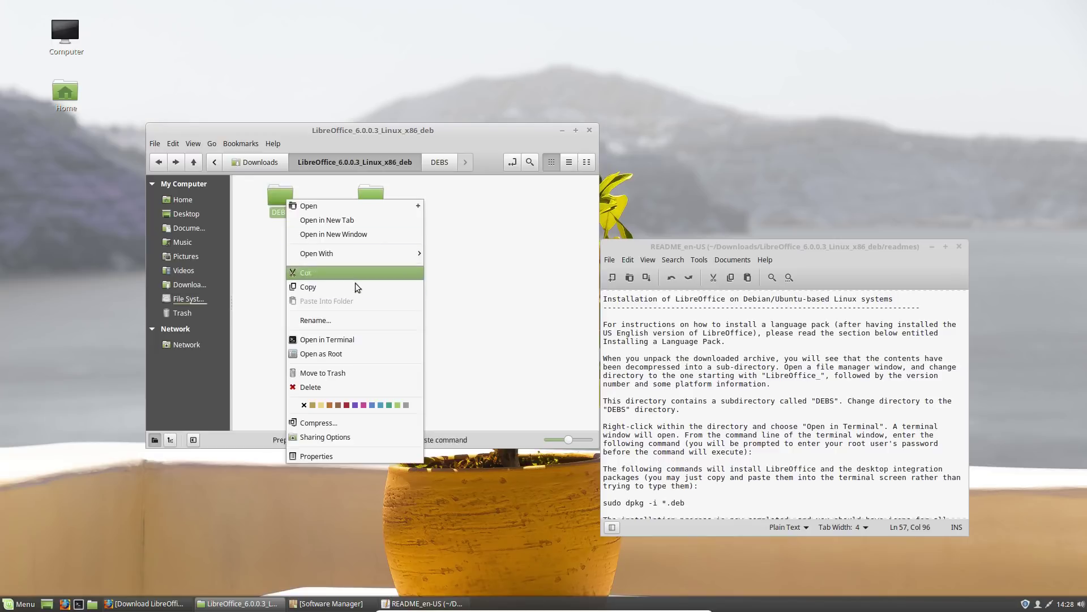
{"action": "left_click", "coordinate": [368, 340]}
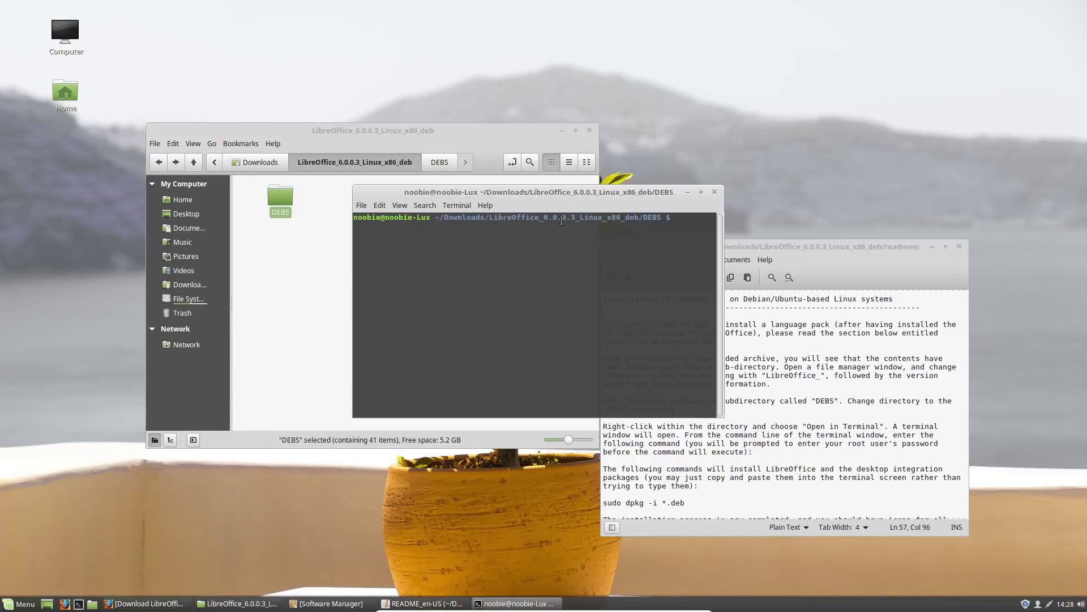
{"action": "left_click_drag", "start_coordinate": [547, 196], "coordinate": [414, 272]}
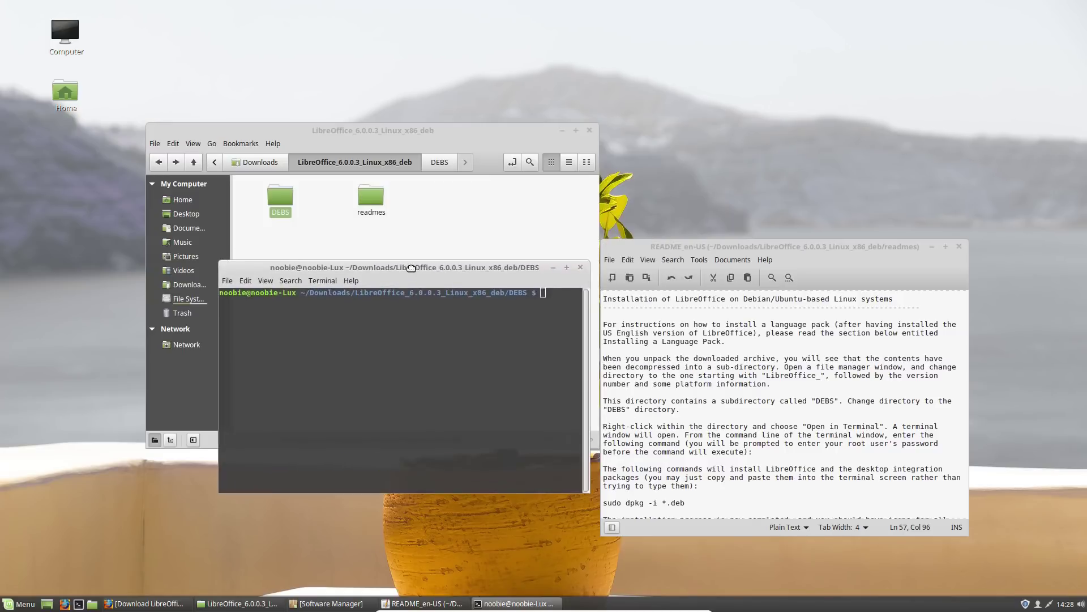
{"action": "left_click", "coordinate": [562, 130]}
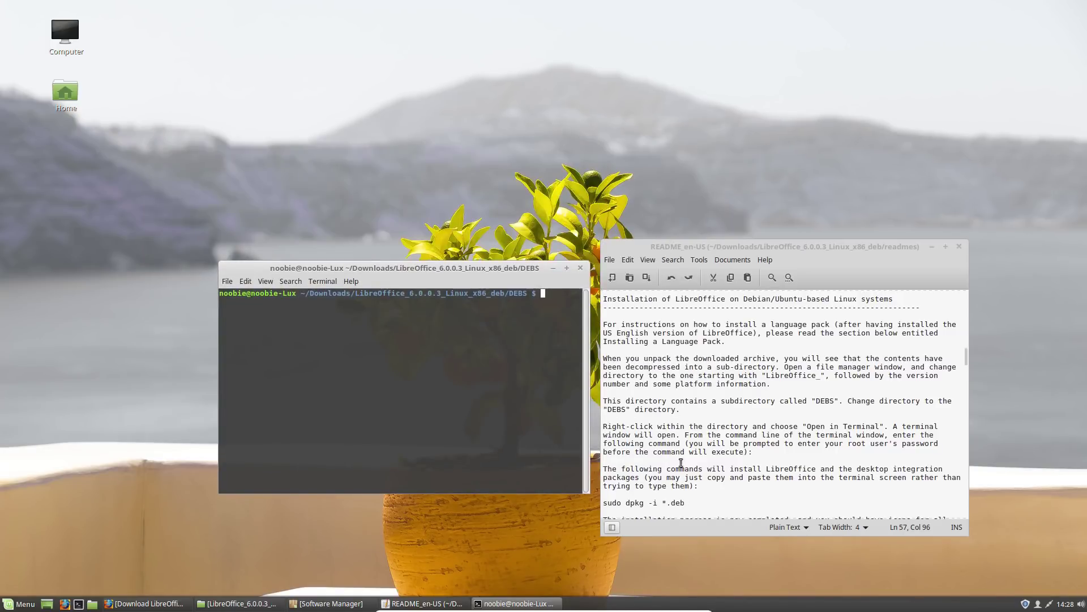
{"action": "left_click_drag", "start_coordinate": [686, 247], "coordinate": [677, 145]}
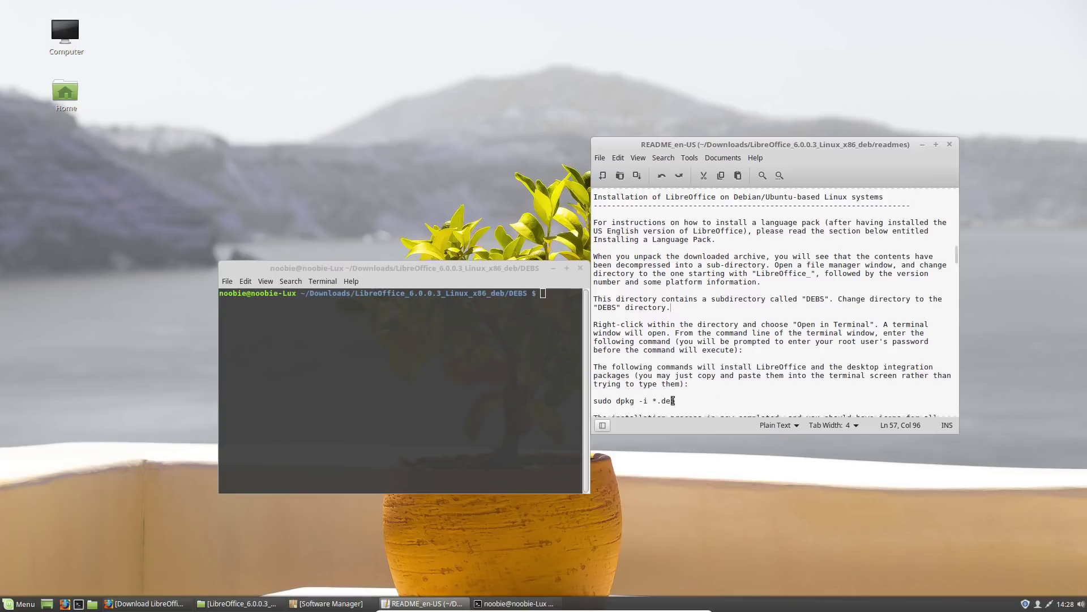
Copy and run sudo dpkg -i *.deb with the sudo password, then exit the terminal.
{"action": "left_click_drag", "start_coordinate": [676, 402], "coordinate": [598, 401]}
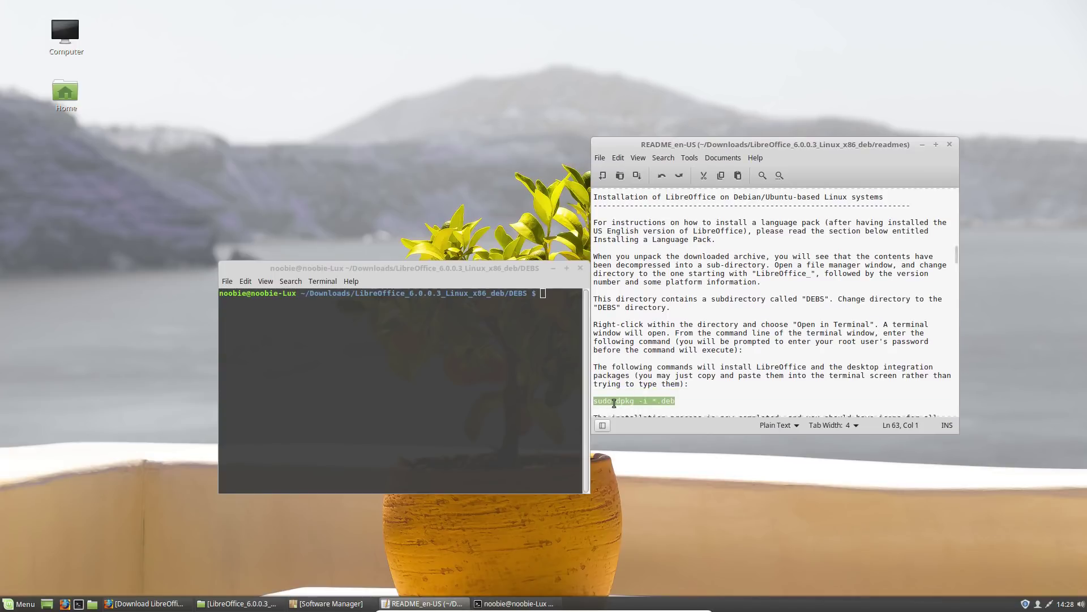
{"action": "right_click", "coordinate": [610, 403]}
{"action": "left_click", "coordinate": [663, 461]}
{"action": "left_click", "coordinate": [480, 293]}
{"action": "right_click", "coordinate": [542, 319]}
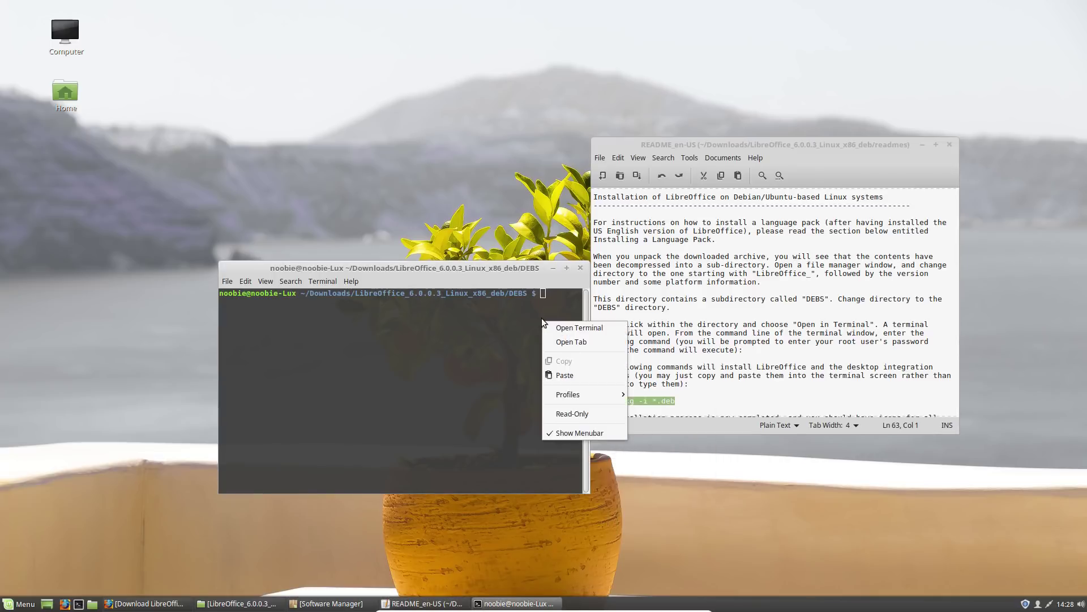
{"action": "left_click", "coordinate": [594, 371]}
{"action": "key", "text": "Return"}
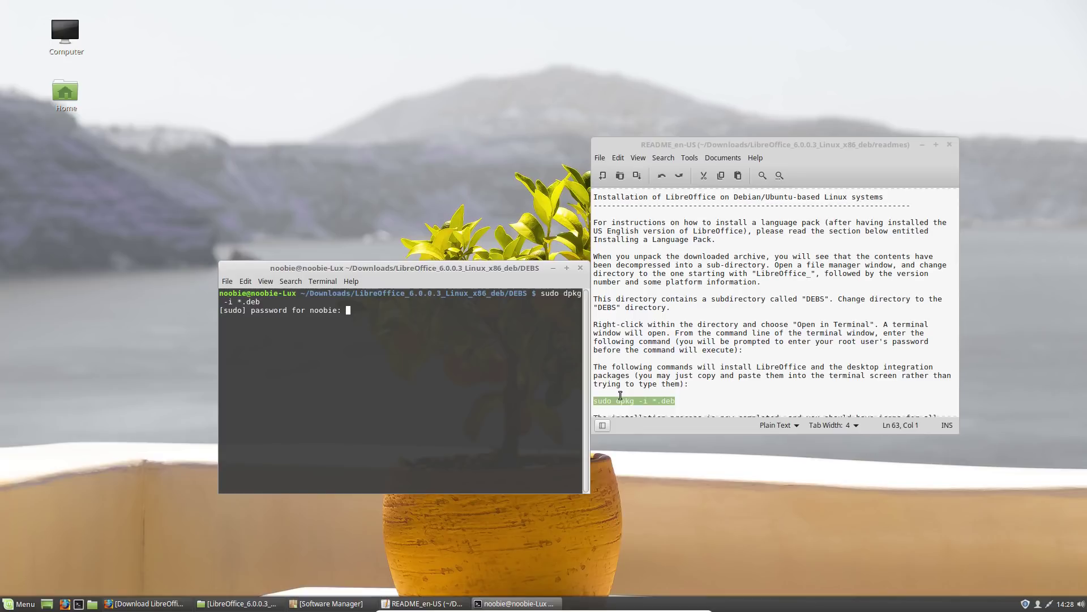
{"action": "key", "text": "Return"}
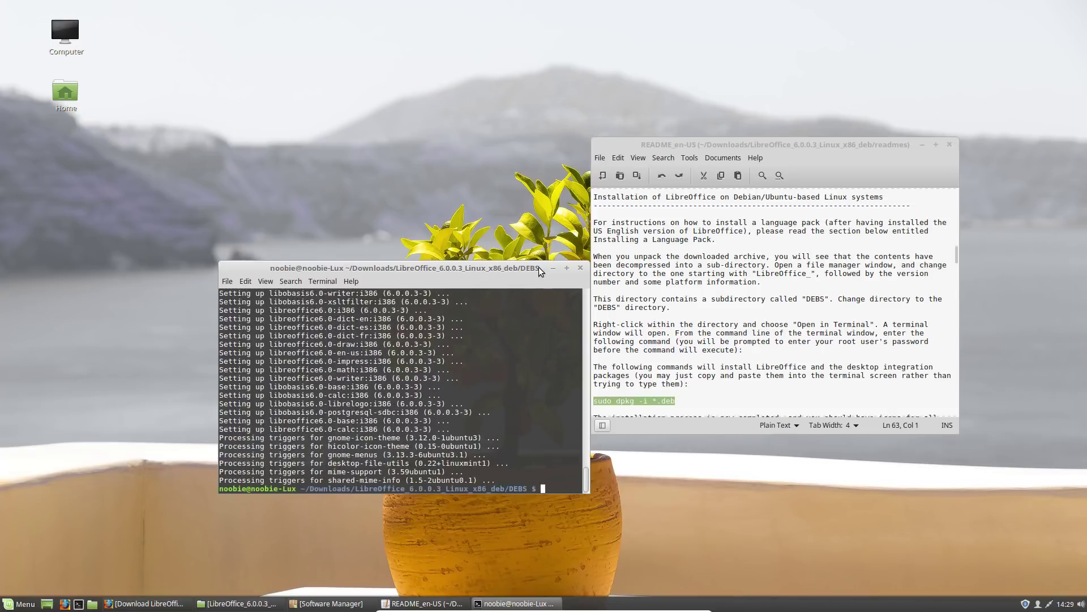
{"action": "left_click_drag", "start_coordinate": [542, 267], "coordinate": [421, 115]}
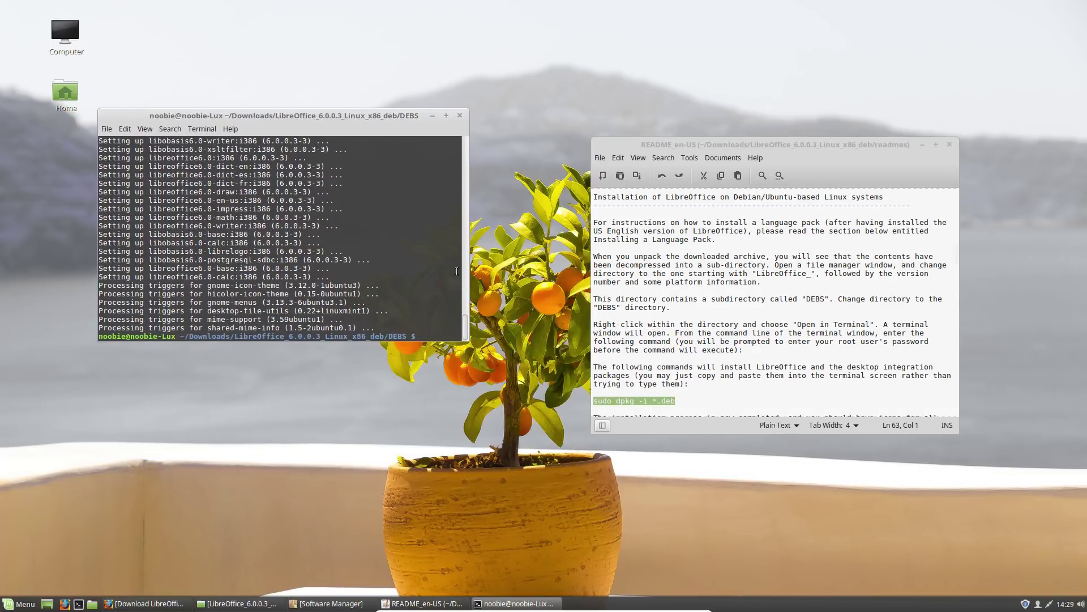
{"action": "type", "text": "exit"}
{"action": "key", "text": "Return"}
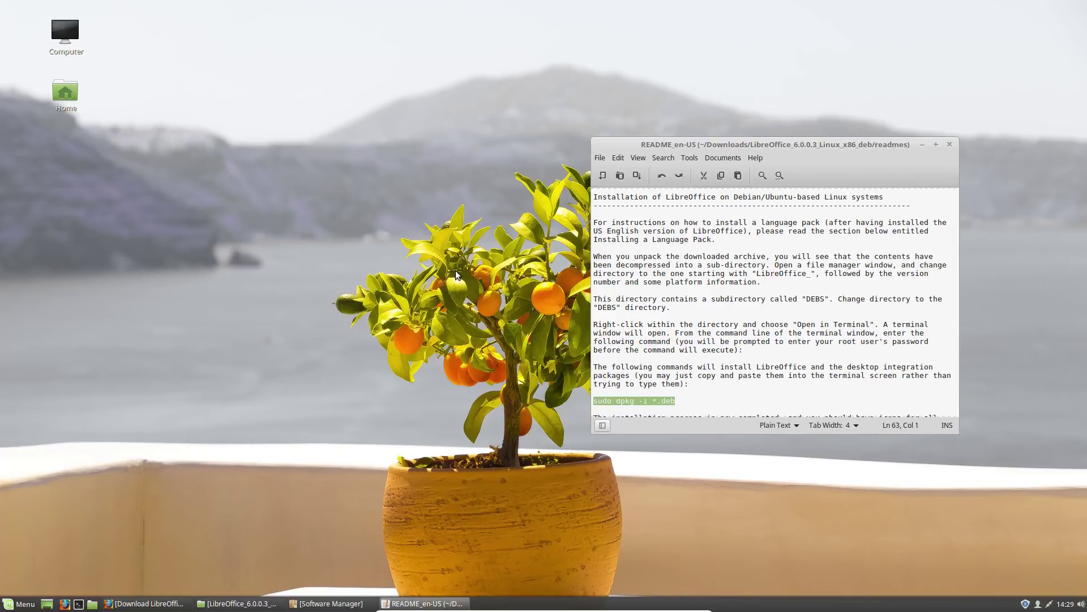
Close the README, confirm version 6.0.0.3 in About LibreOffice, and leave full-screen mode.
{"action": "left_click", "coordinate": [949, 144]}
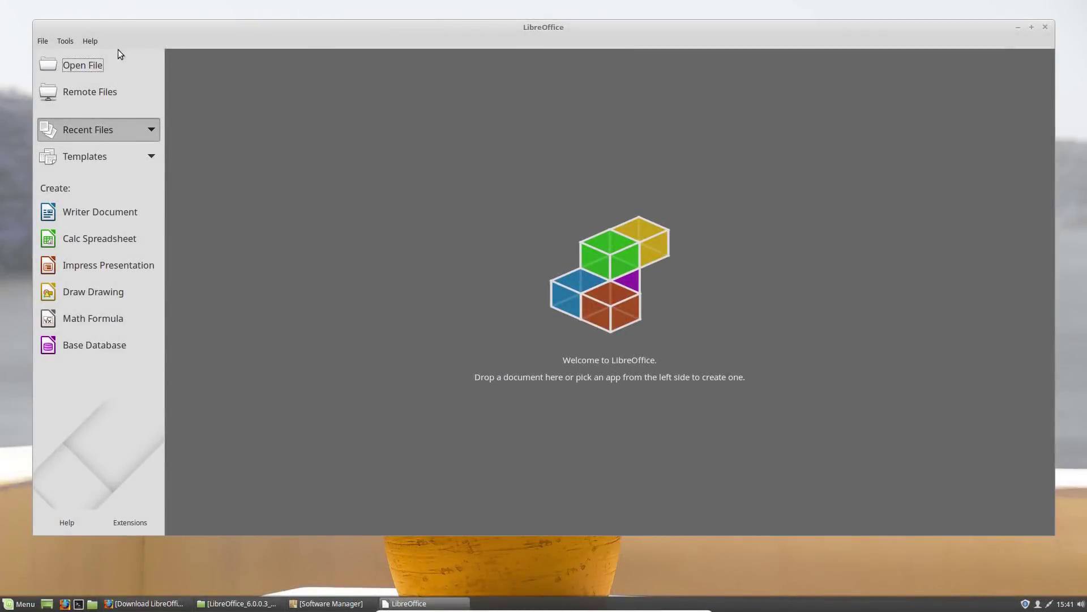
{"action": "left_click", "coordinate": [91, 41]}
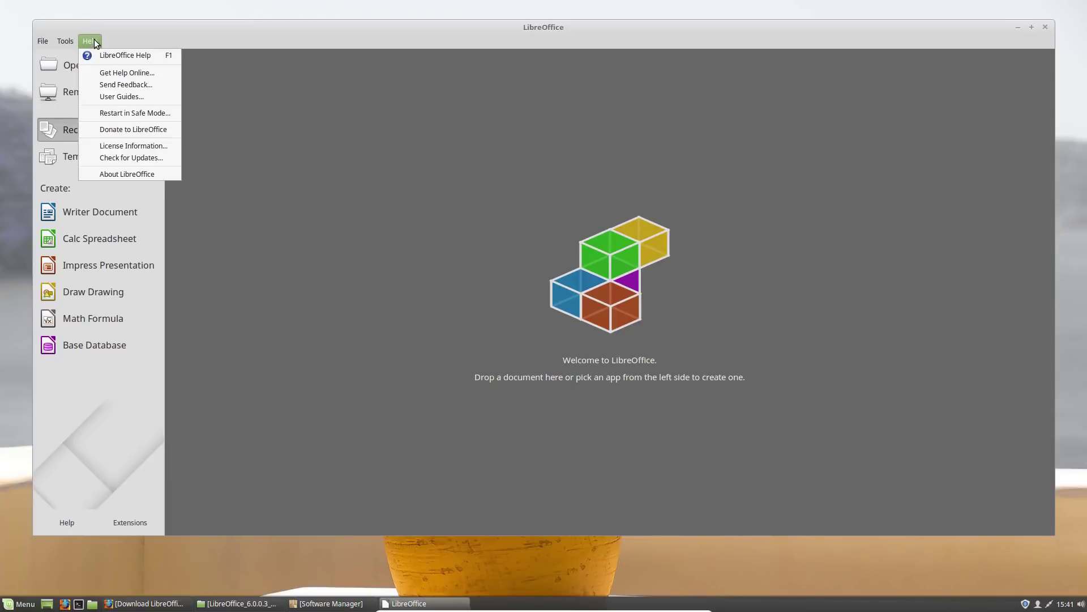
{"action": "left_click", "coordinate": [131, 171]}
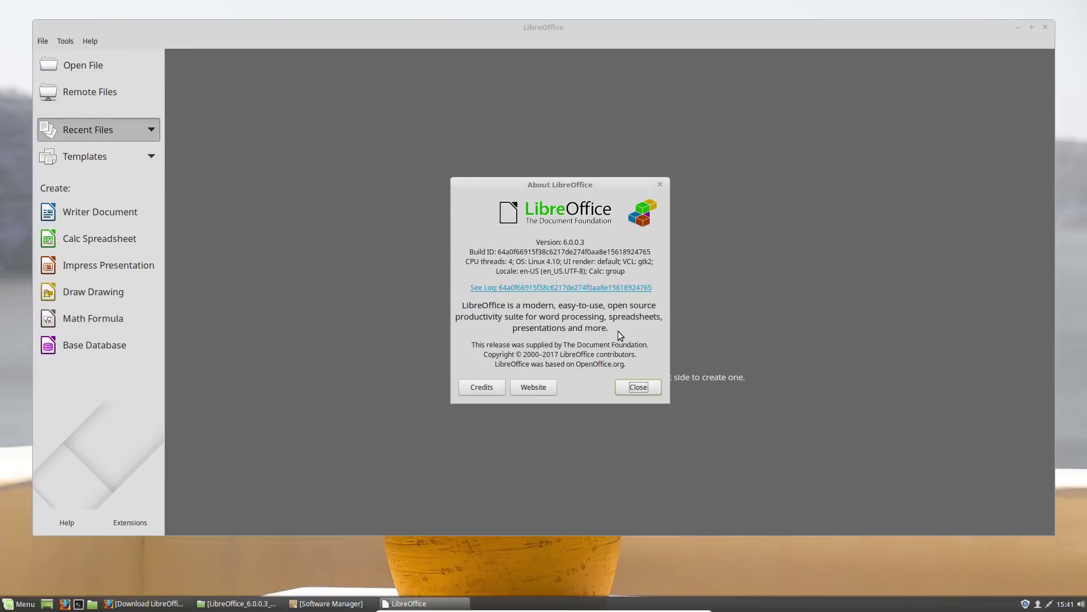
{"action": "left_click", "coordinate": [645, 381]}
{"action": "mouse_move", "coordinate": [677, 607]}
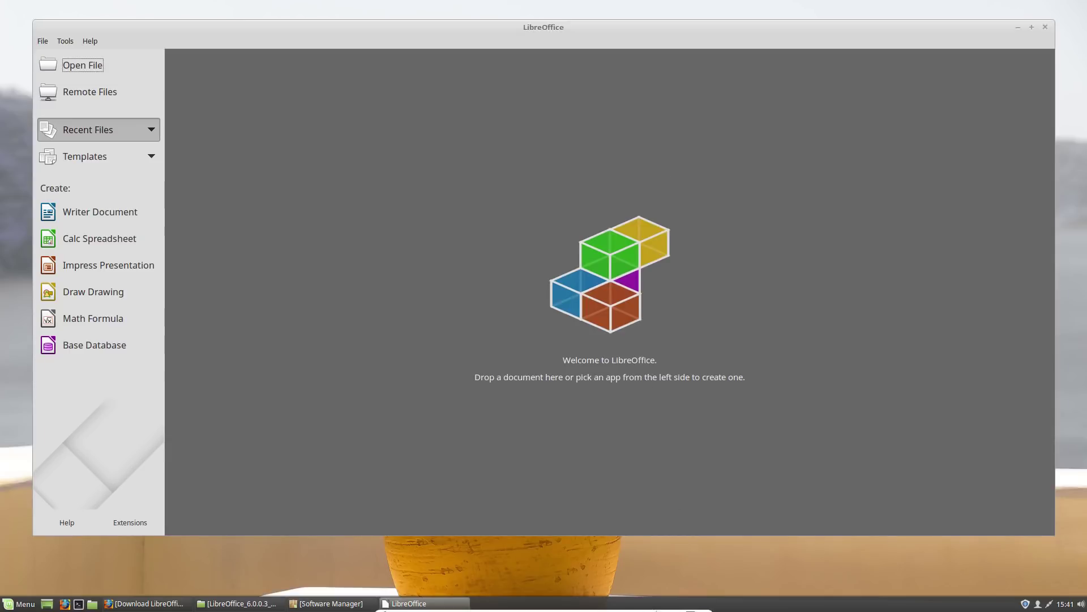
{"action": "left_click", "coordinate": [691, 606]}
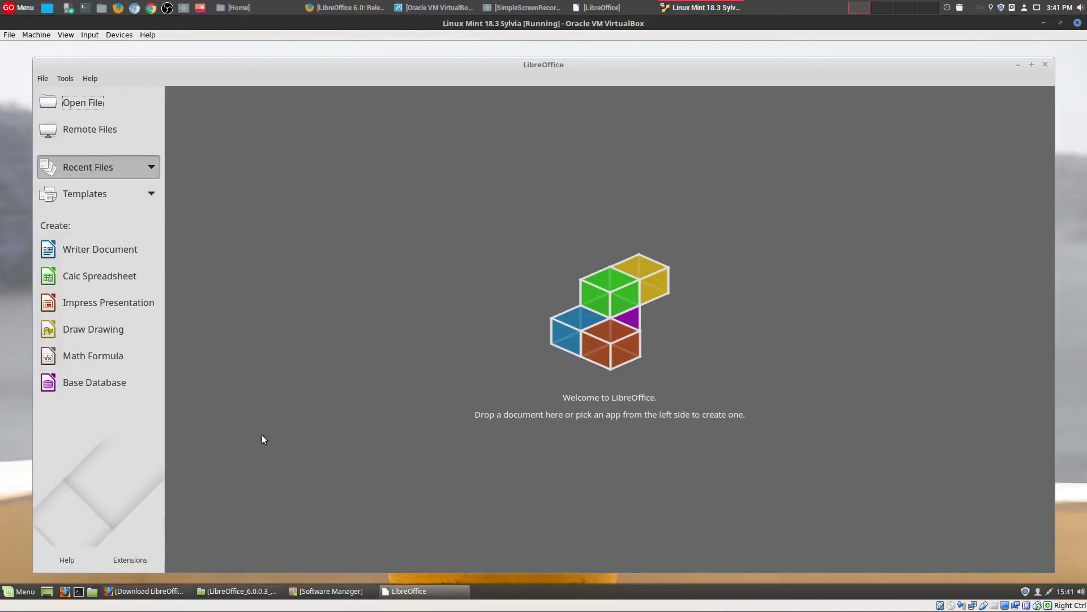
{"action": "left_click", "coordinate": [602, 7]}
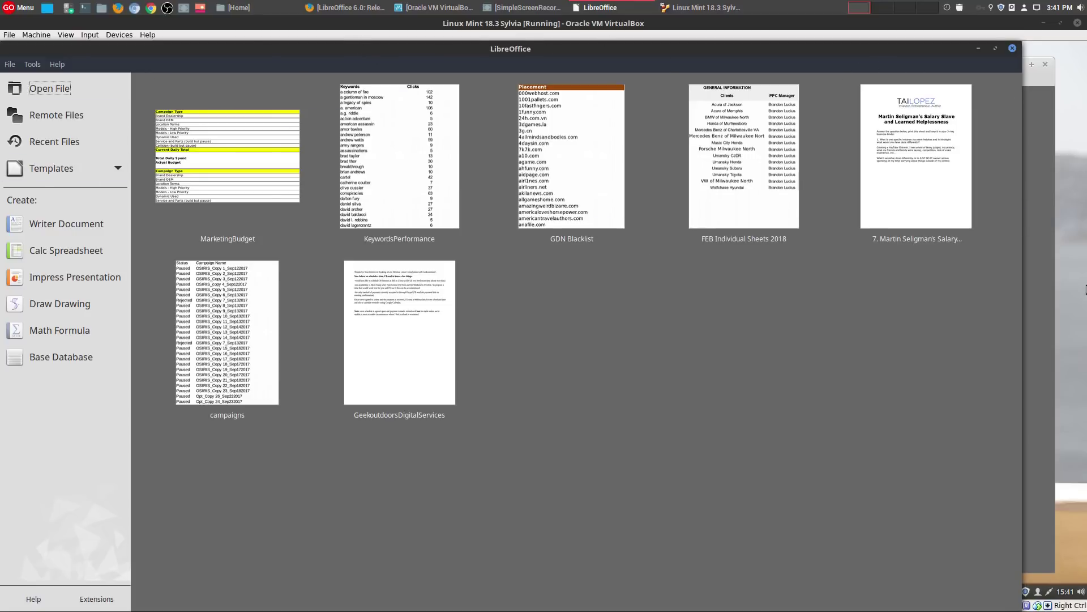
{"action": "key", "text": "ctrl+q"}
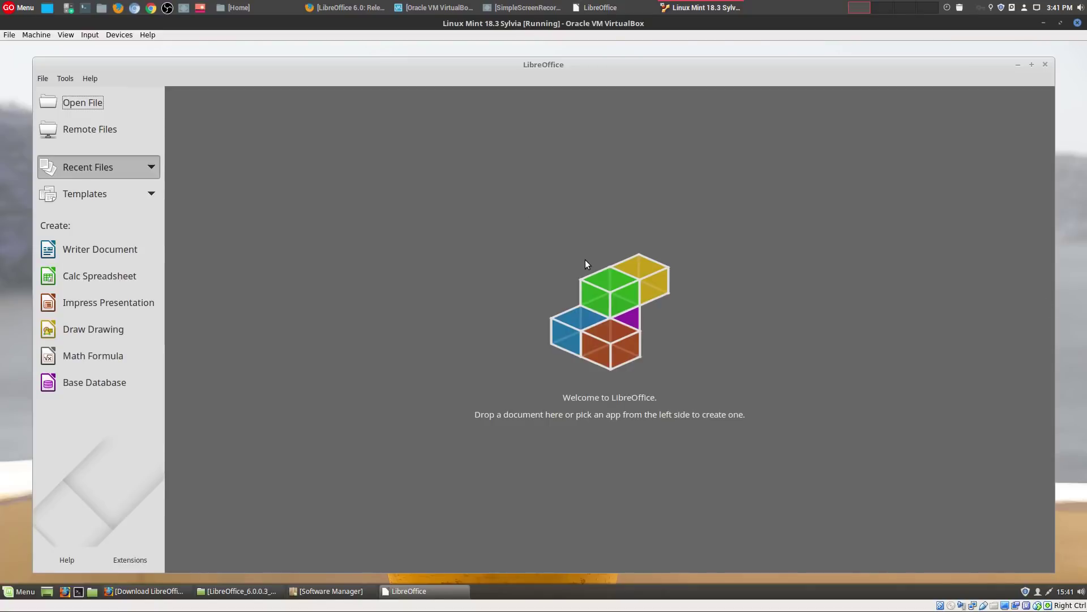
{"action": "left_click", "coordinate": [345, 7]}
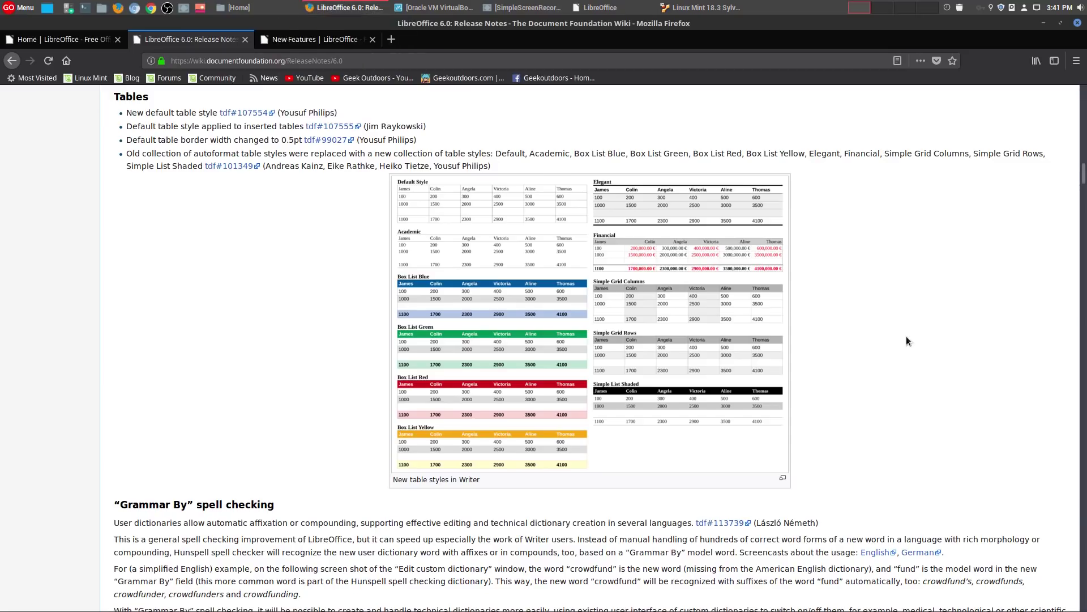
{"action": "scroll", "coordinate": [820, 310], "scroll_direction": "down", "scroll_amount": 3}
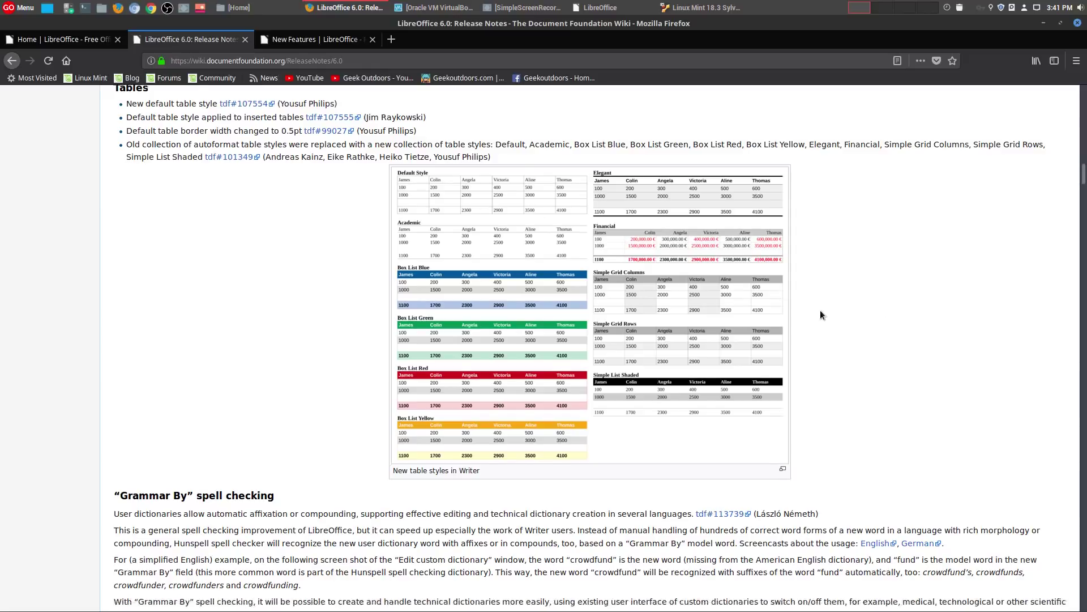
{"action": "scroll", "coordinate": [821, 311], "scroll_direction": "down", "scroll_amount": 10}
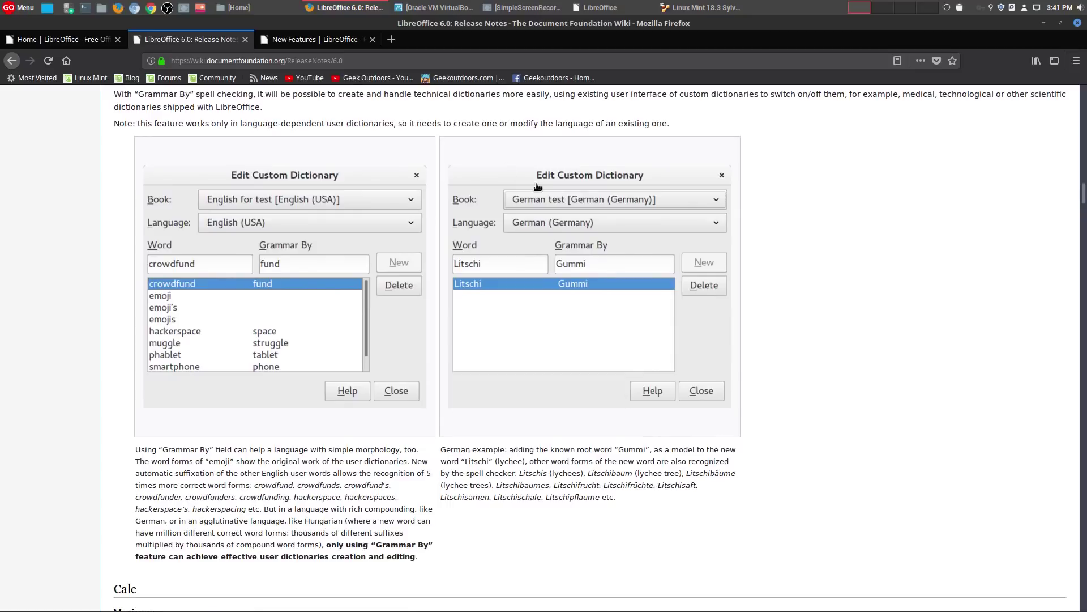
{"action": "left_click", "coordinate": [326, 44]}
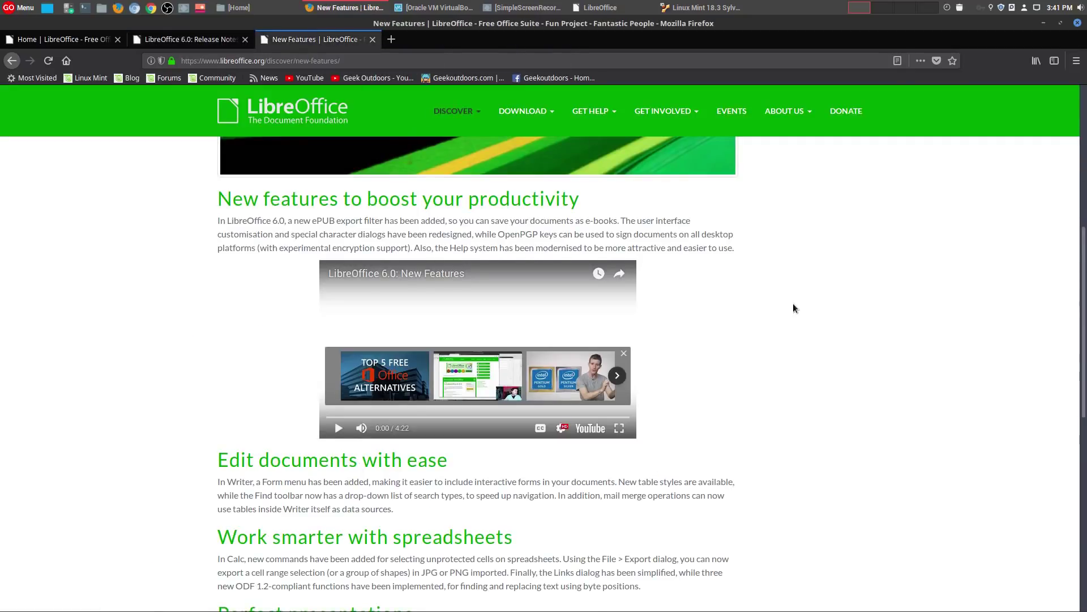
{"action": "scroll", "coordinate": [793, 303], "scroll_direction": "down", "scroll_amount": 2}
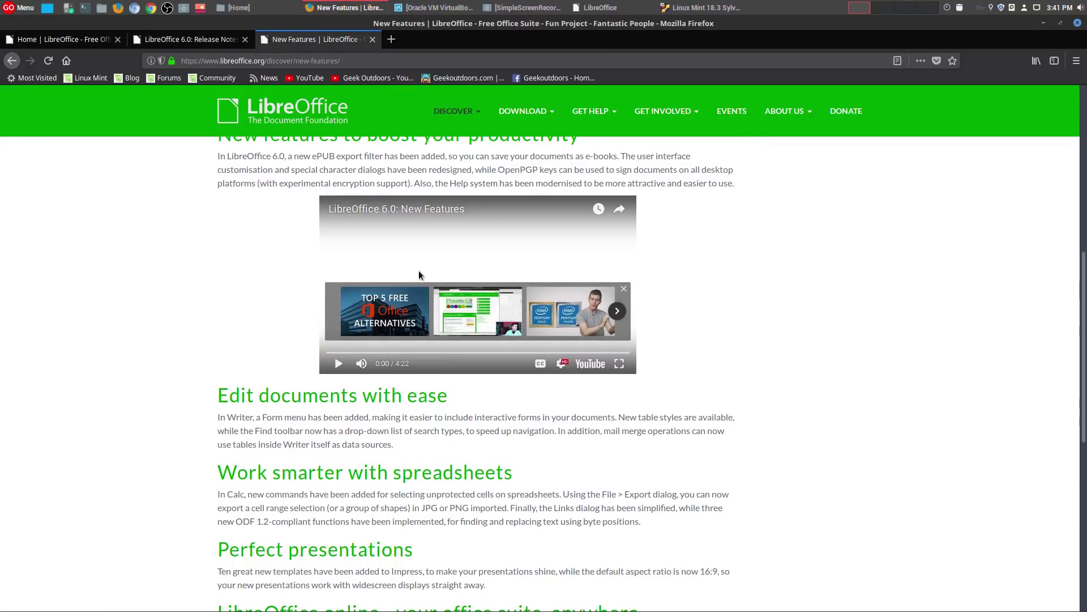
{"action": "left_click", "coordinate": [1042, 23]}
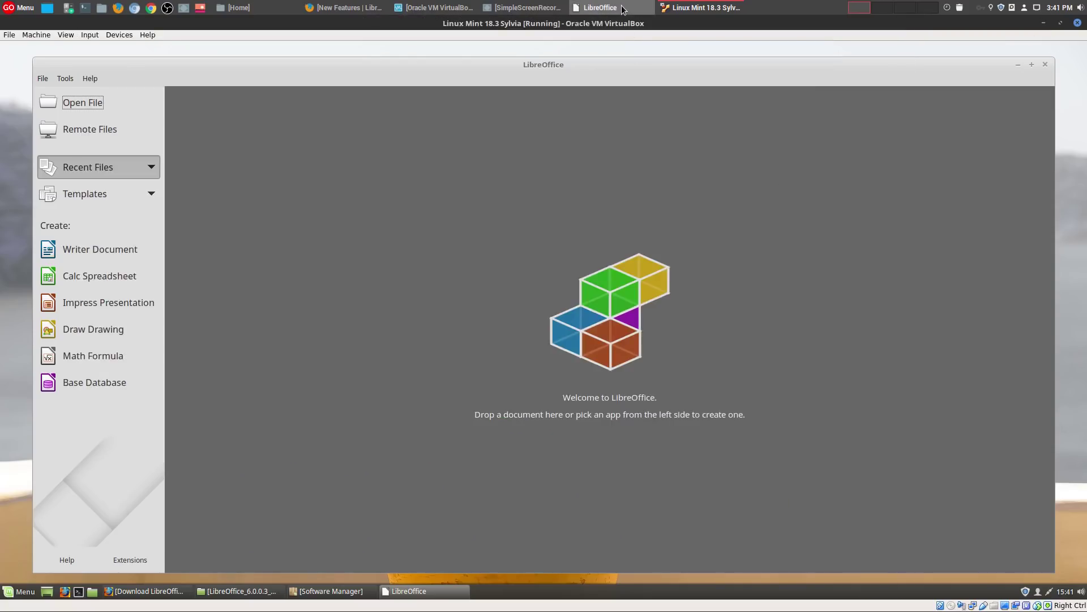
Start a blank document in the host's older Writer and check its icon size and style, keeping both Automatic.
{"action": "left_click", "coordinate": [599, 8]}
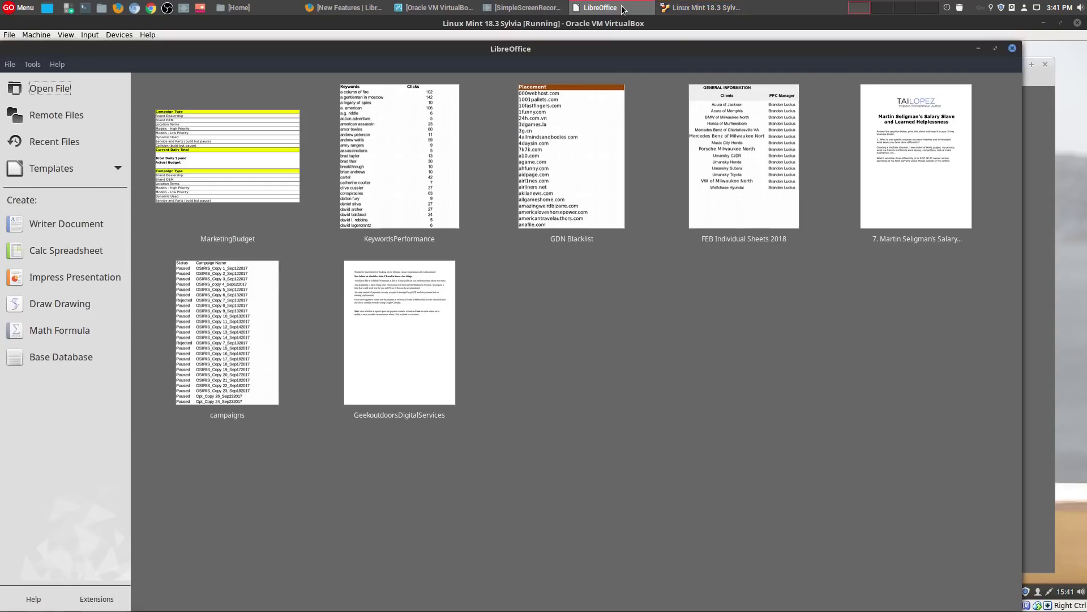
{"action": "left_click", "coordinate": [104, 232]}
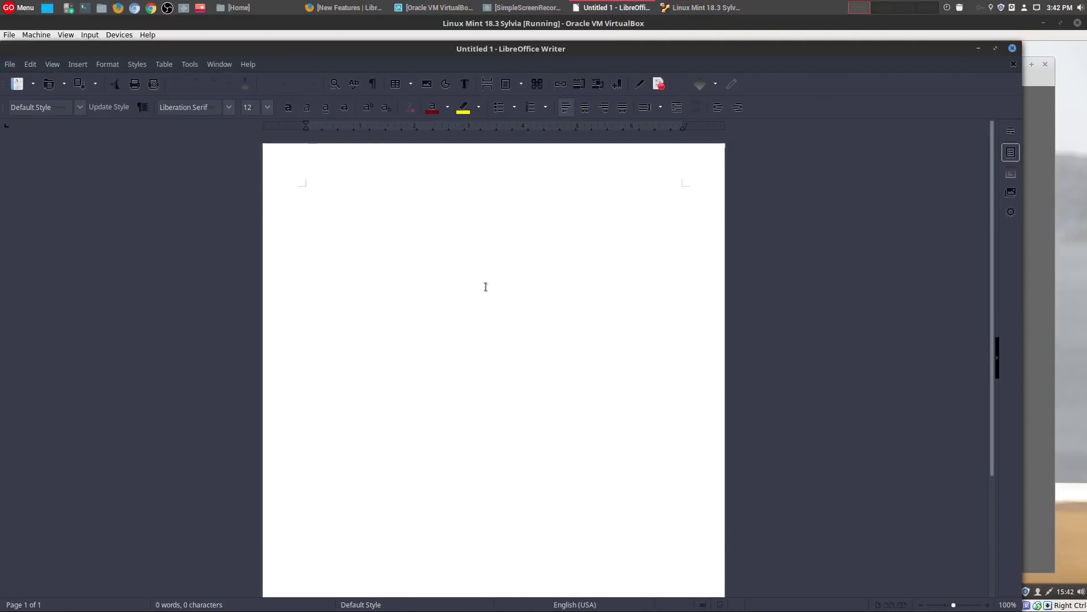
{"action": "left_click", "coordinate": [196, 67]}
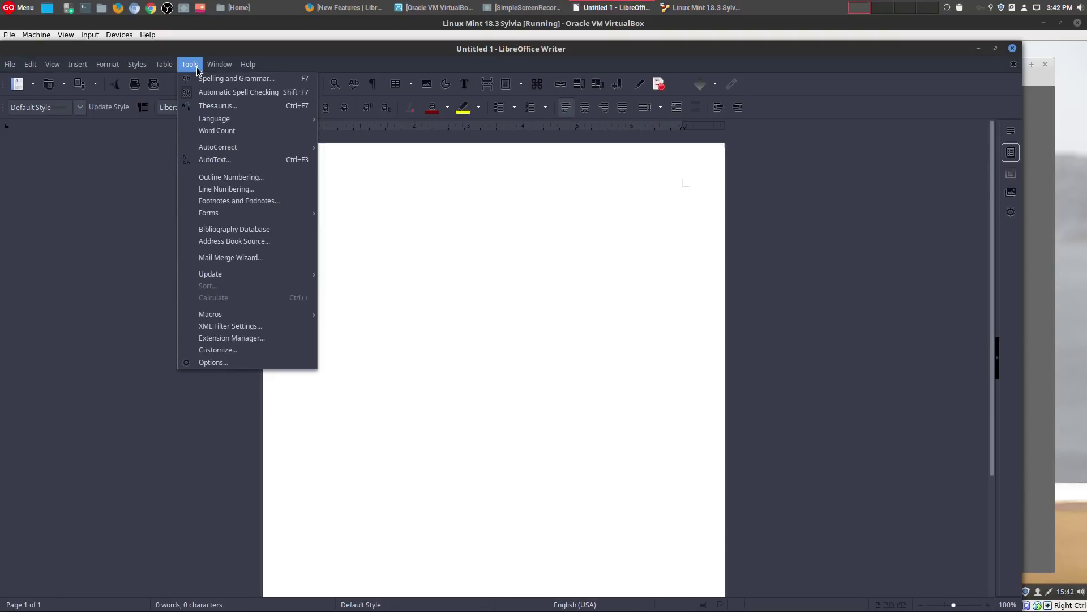
{"action": "left_click", "coordinate": [250, 364]}
{"action": "left_click", "coordinate": [336, 197]}
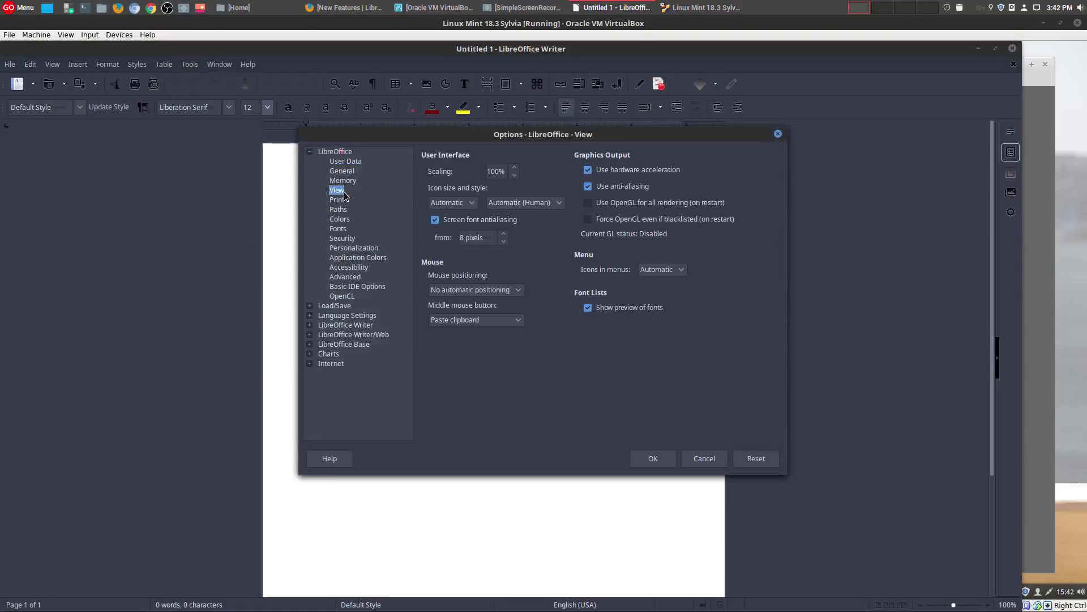
{"action": "left_click", "coordinate": [462, 205]}
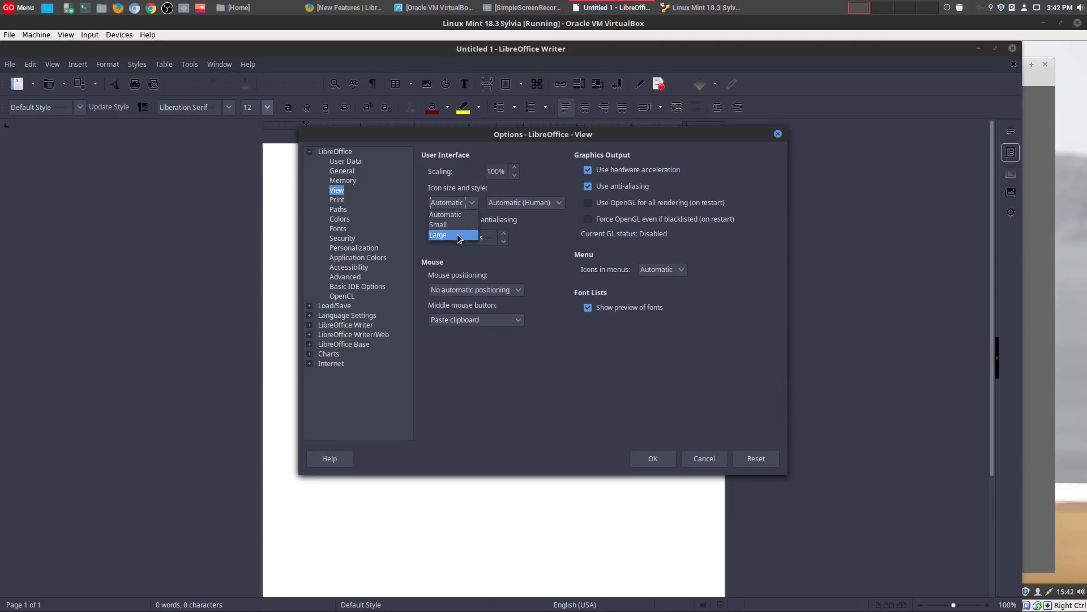
{"action": "left_click", "coordinate": [525, 188]}
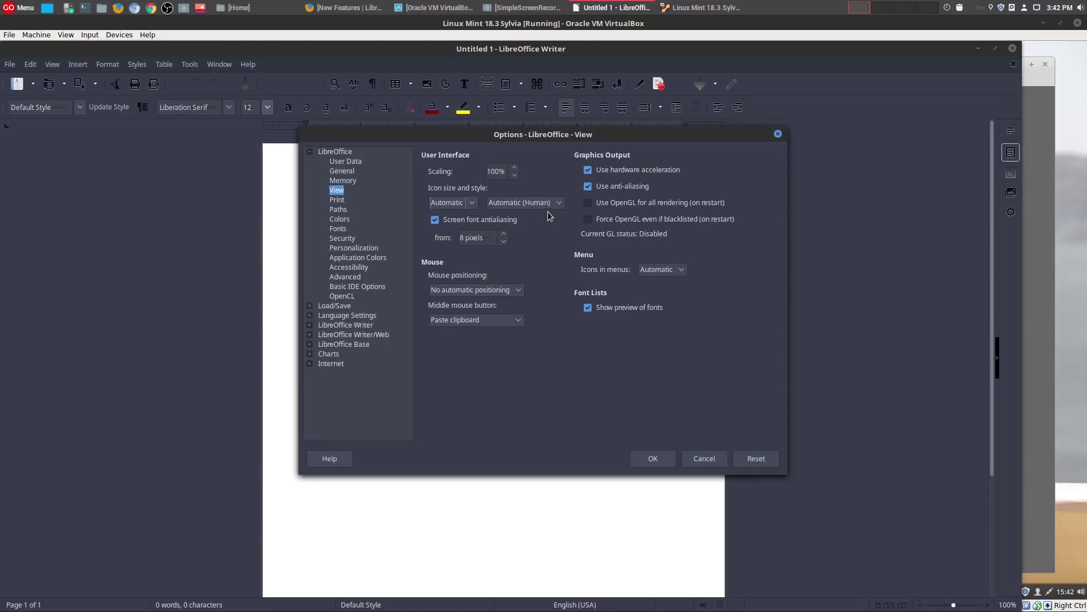
{"action": "left_click", "coordinate": [526, 202]}
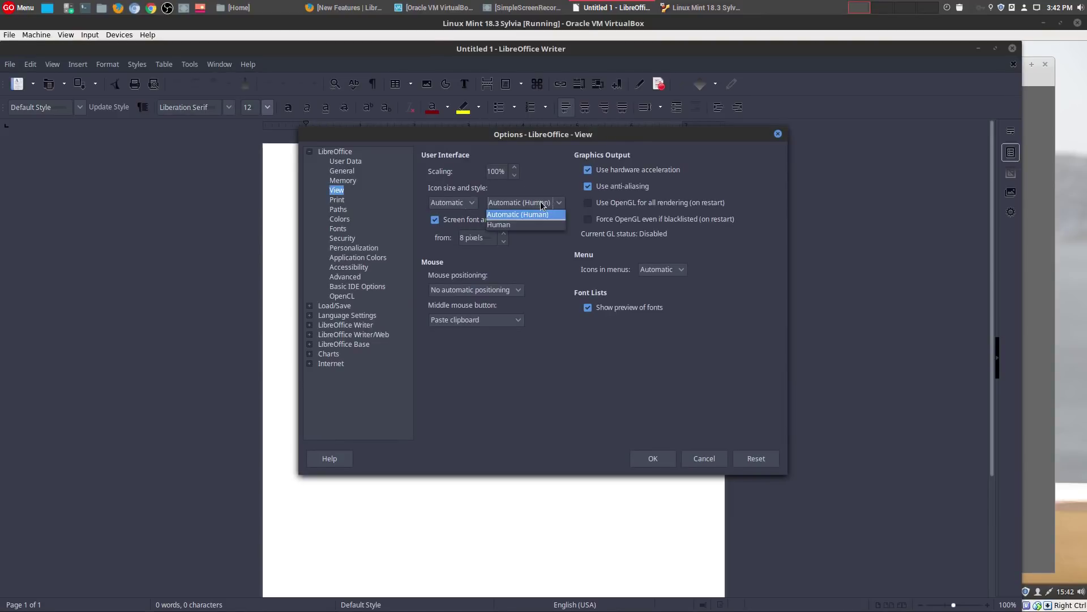
{"action": "left_click", "coordinate": [561, 244]}
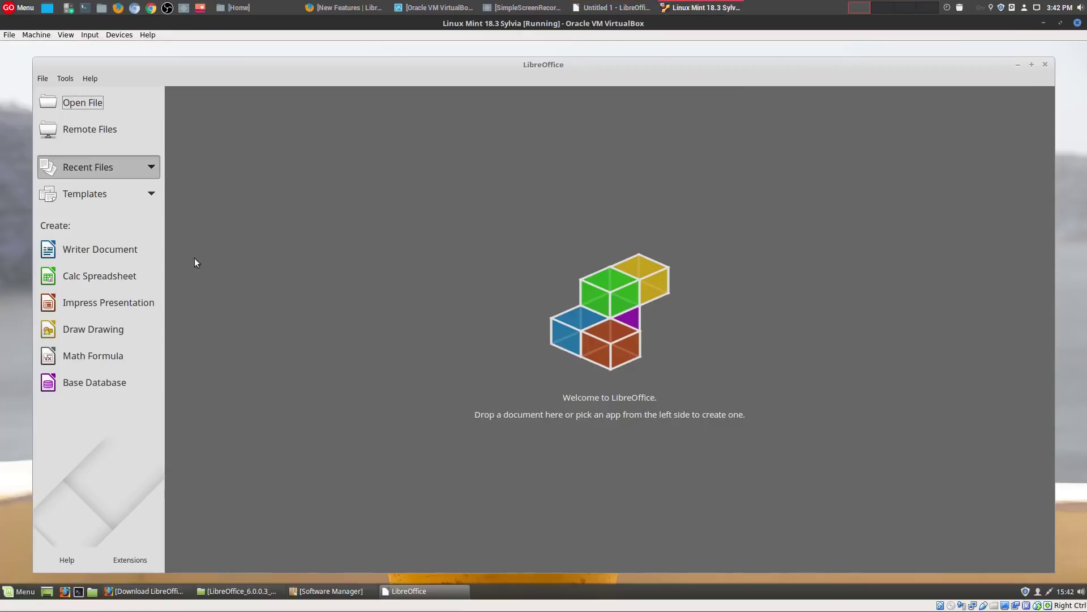
Create a blank Writer 6.0 document and switch its icon style to Elementary.
{"action": "left_click", "coordinate": [117, 256]}
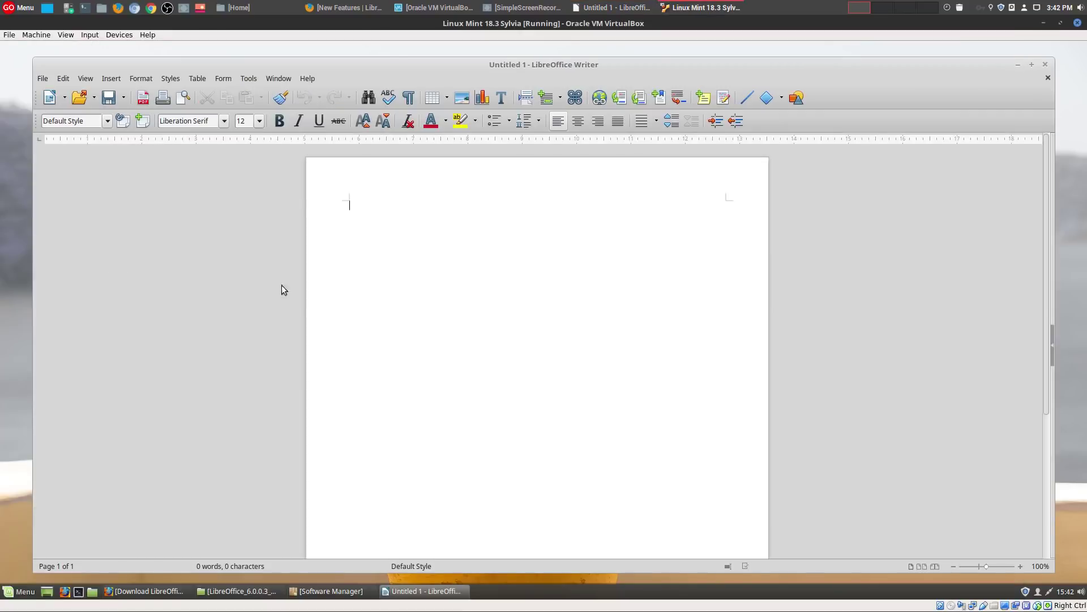
{"action": "left_click", "coordinate": [256, 78]}
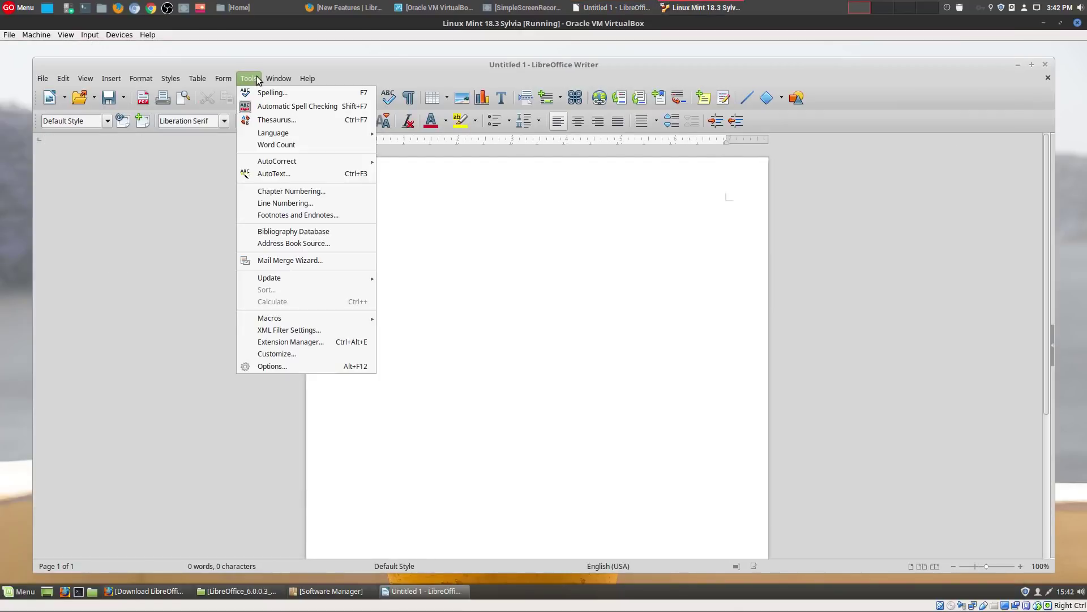
{"action": "left_click", "coordinate": [310, 367]}
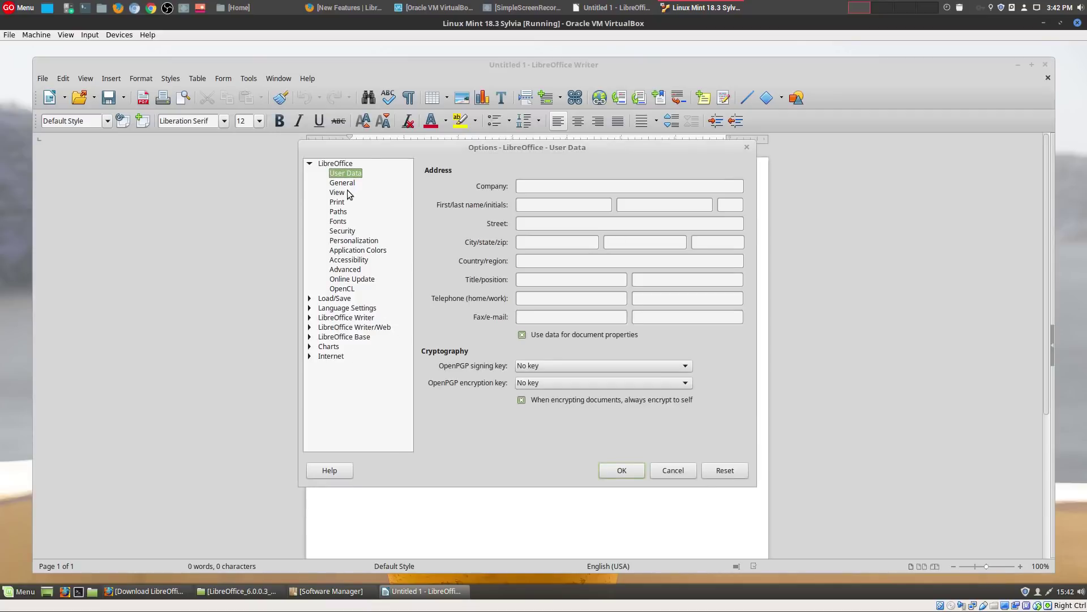
{"action": "left_click", "coordinate": [337, 193]}
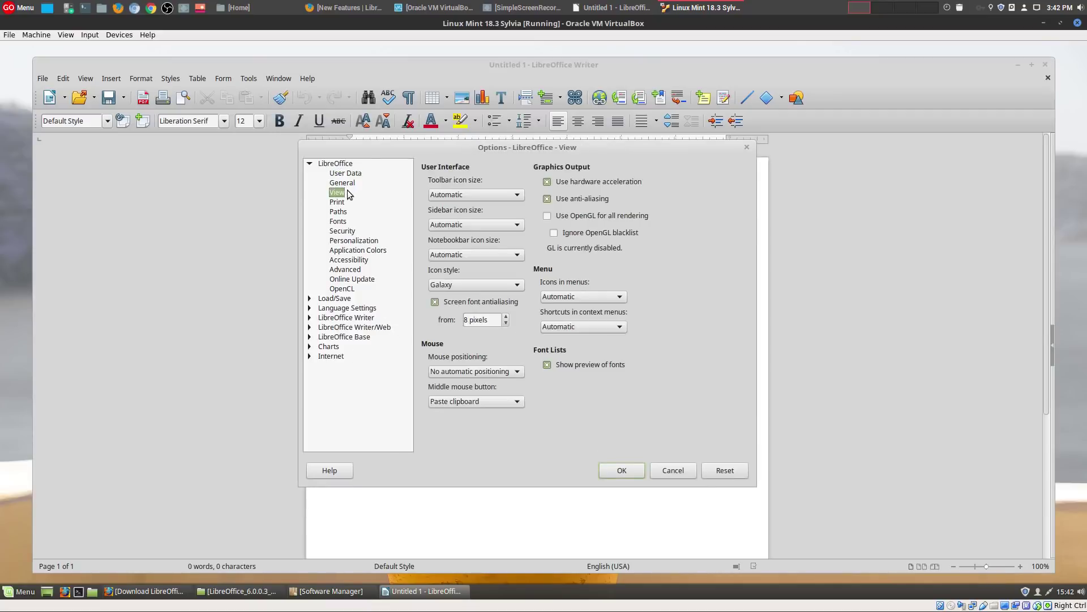
{"action": "left_click", "coordinate": [492, 287]}
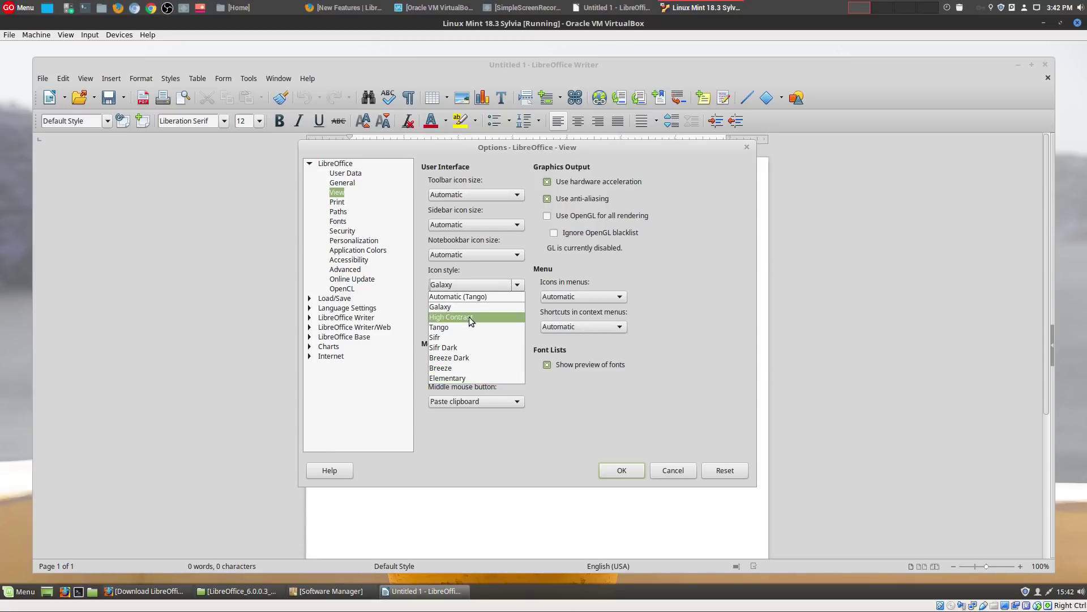
{"action": "left_click", "coordinate": [467, 375]}
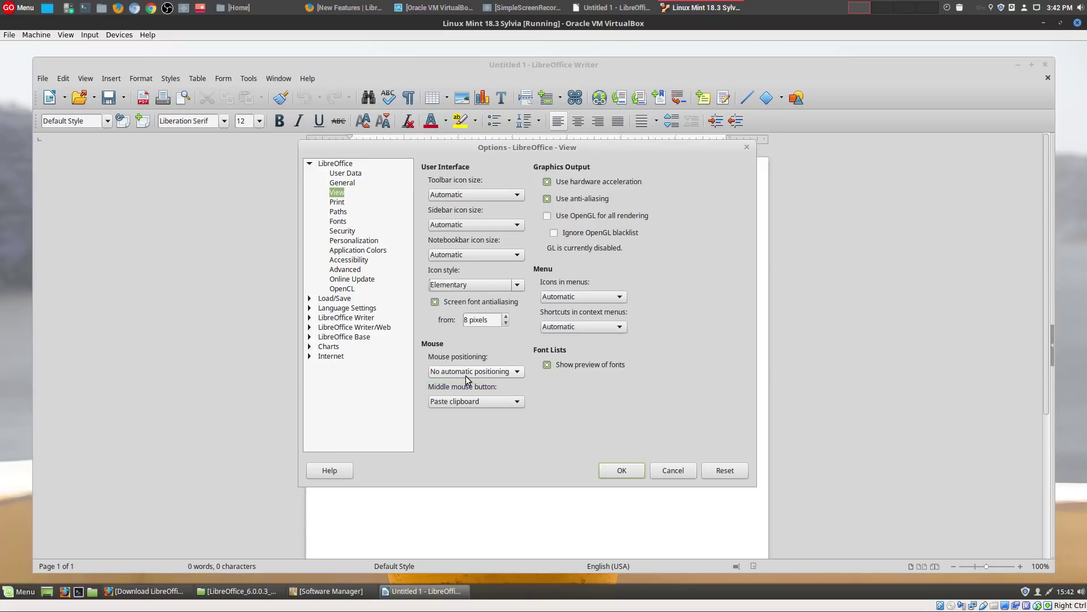
{"action": "left_click", "coordinate": [622, 471]}
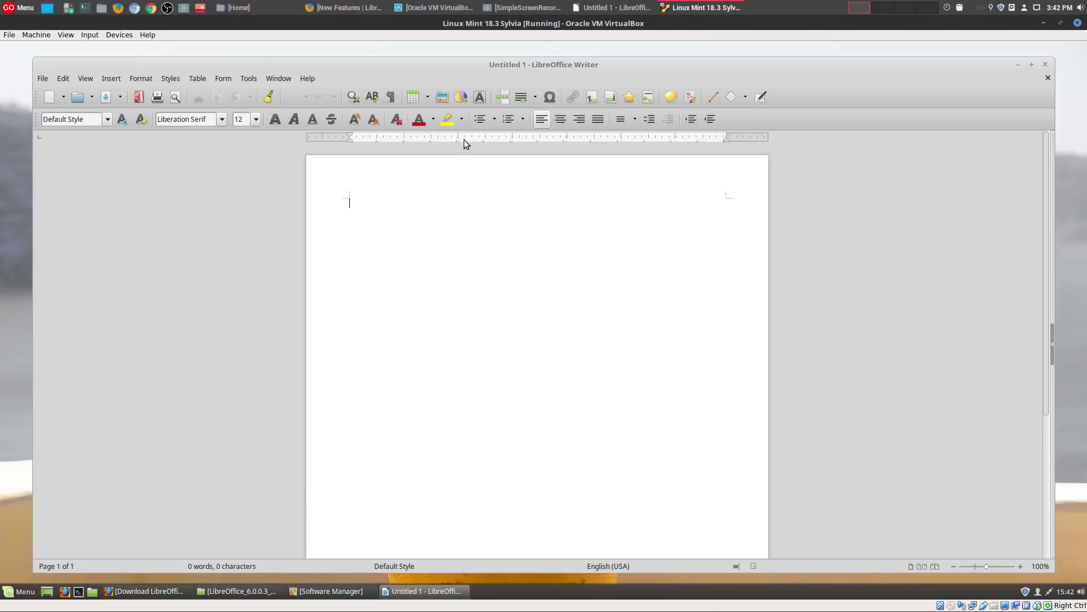
Change the Writer 6.0 icon style to Breeze.
{"action": "left_click", "coordinate": [245, 82]}
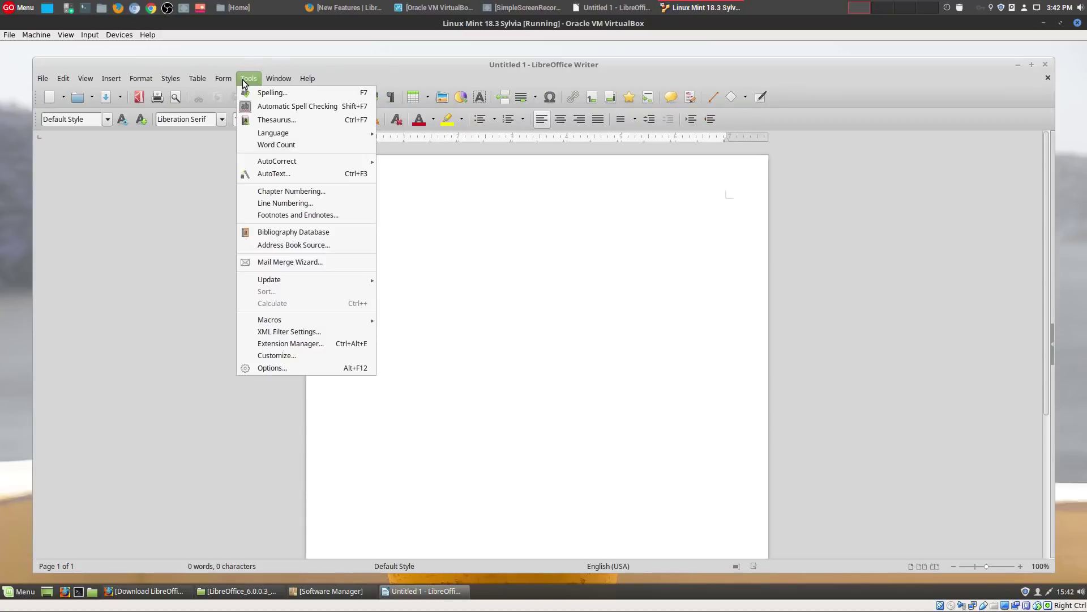
{"action": "left_click", "coordinate": [283, 368]}
{"action": "left_click", "coordinate": [459, 285]}
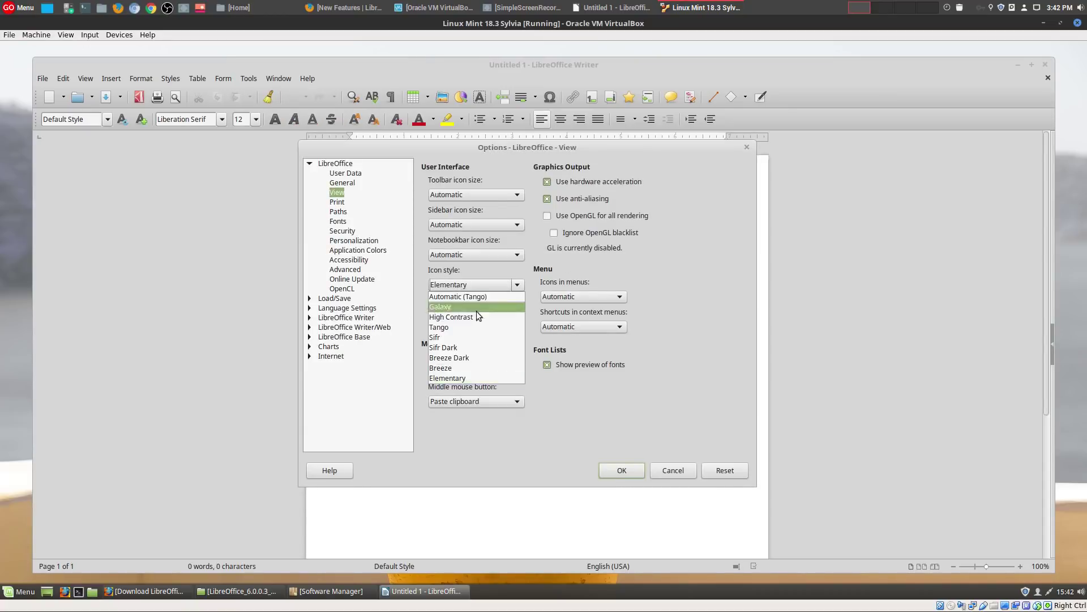
{"action": "left_click", "coordinate": [469, 368]}
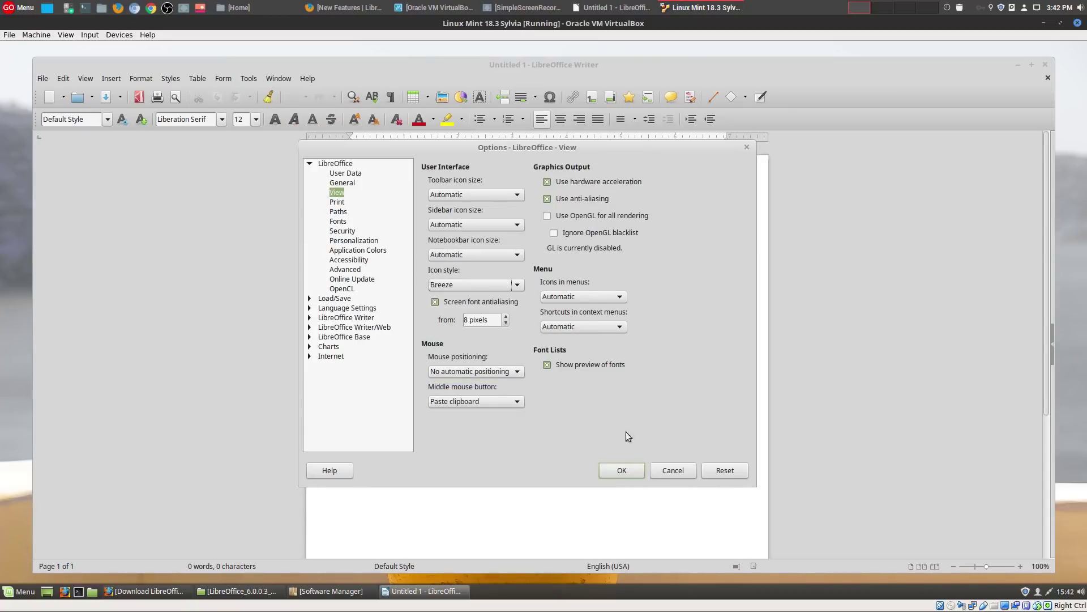
{"action": "left_click", "coordinate": [638, 470]}
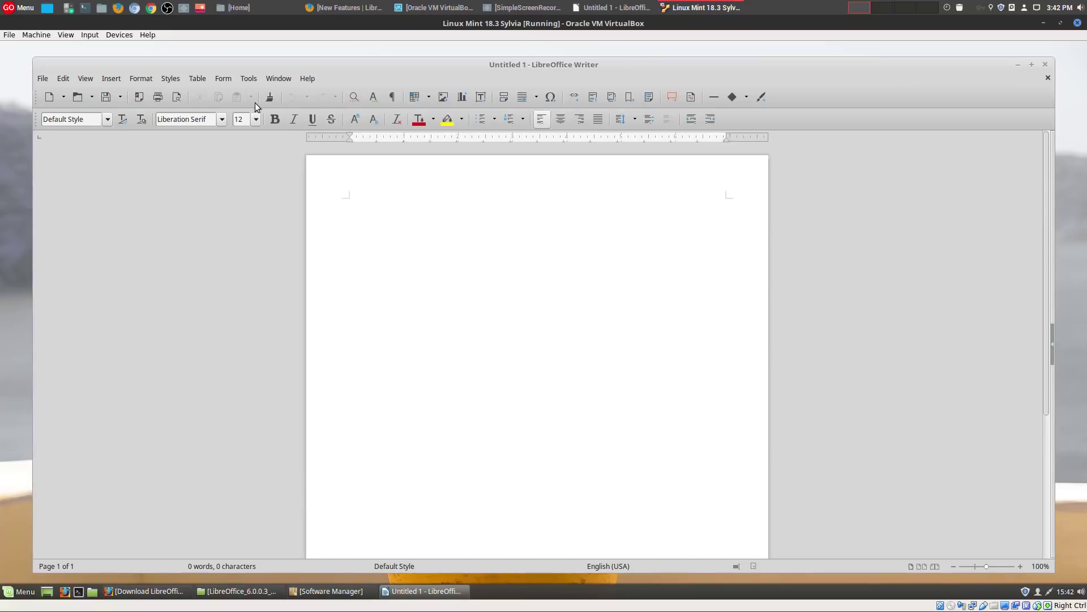
Change the Writer 6.0 icon style to Breeze Dark.
{"action": "left_click", "coordinate": [247, 78]}
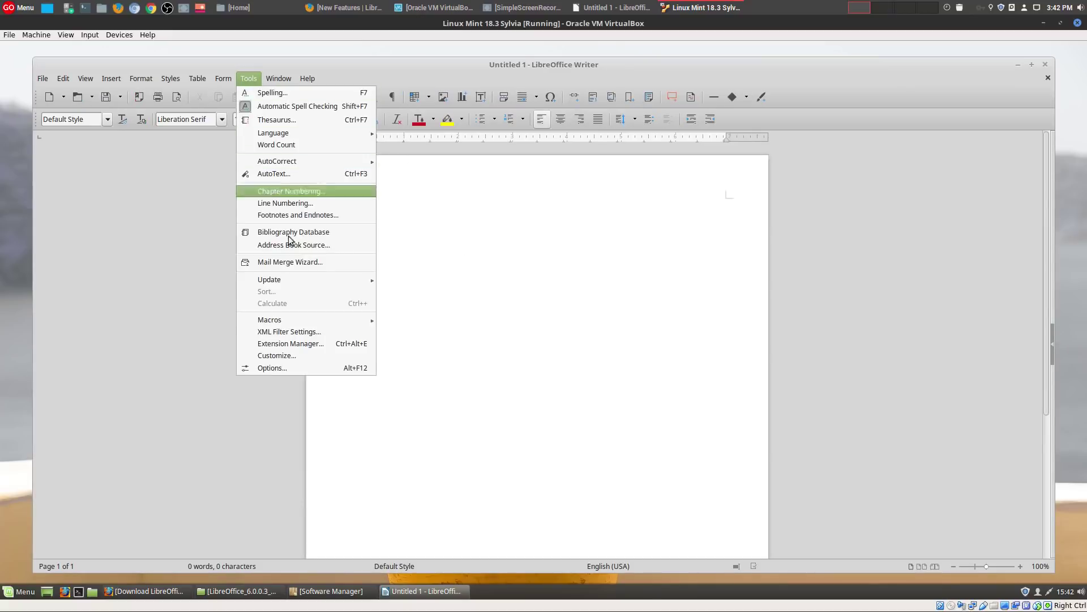
{"action": "left_click", "coordinate": [289, 368]}
{"action": "left_click", "coordinate": [490, 285]}
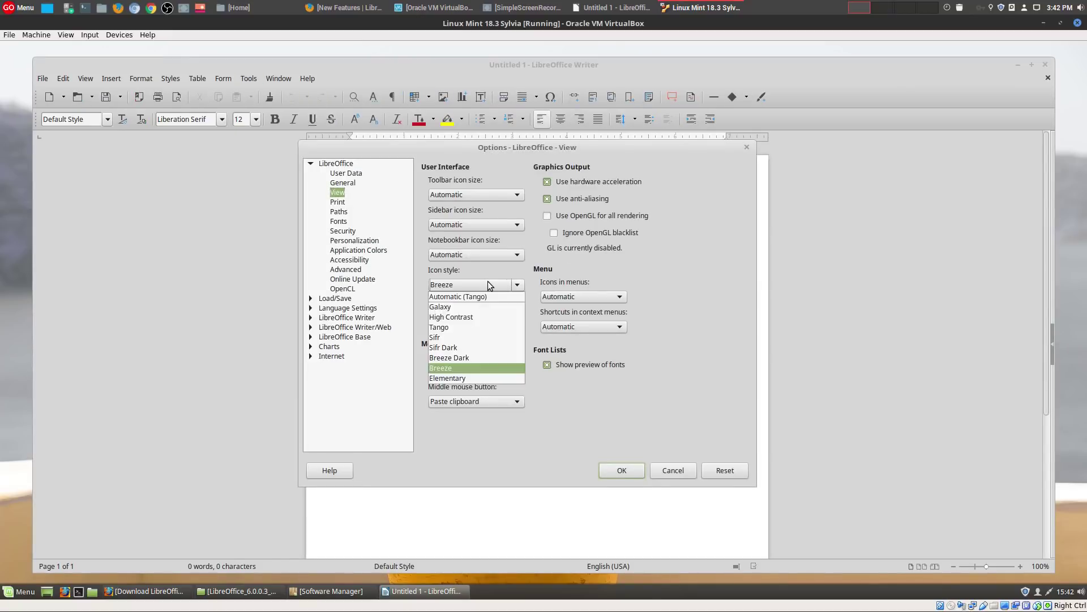
{"action": "left_click", "coordinate": [470, 356]}
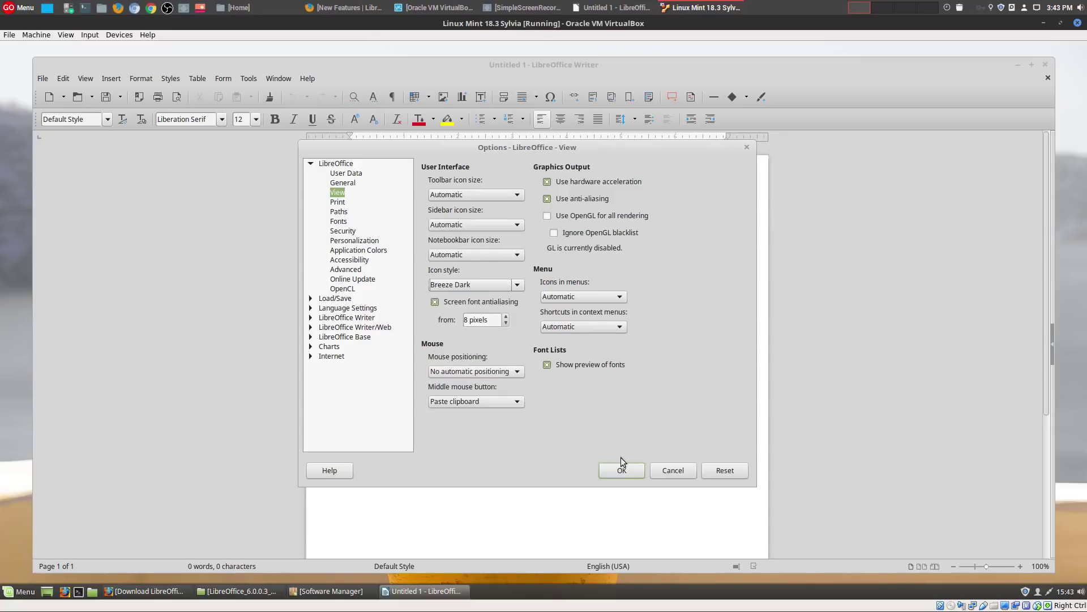
{"action": "left_click", "coordinate": [630, 466]}
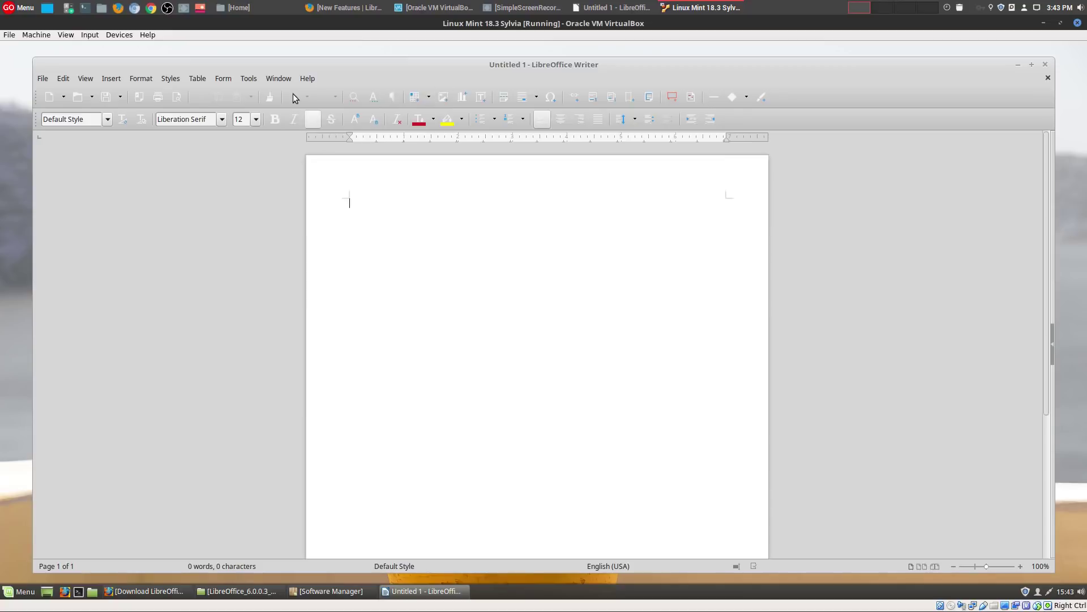
Change the Writer 6.0 icon style to Galaxy.
{"action": "left_click", "coordinate": [243, 81]}
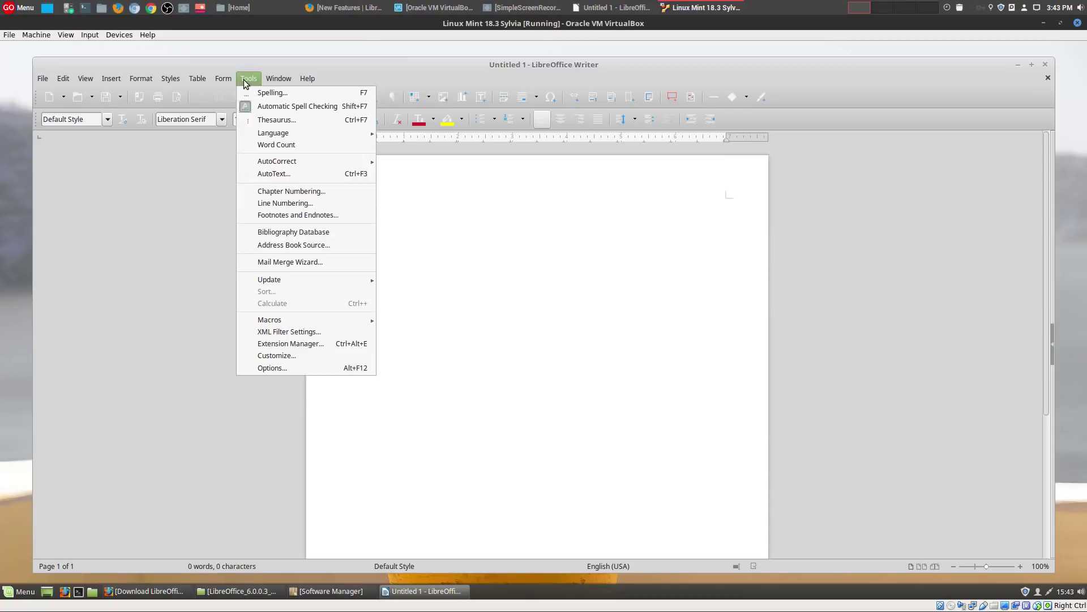
{"action": "left_click", "coordinate": [261, 368]}
{"action": "left_click", "coordinate": [473, 286]}
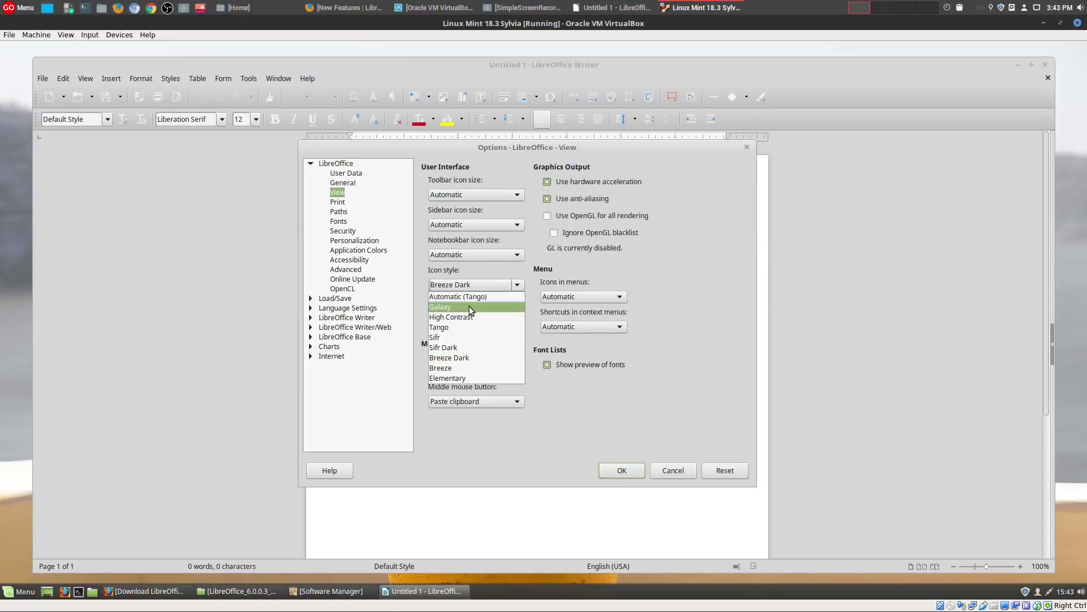
{"action": "left_click", "coordinate": [470, 308]}
{"action": "left_click", "coordinate": [621, 471]}
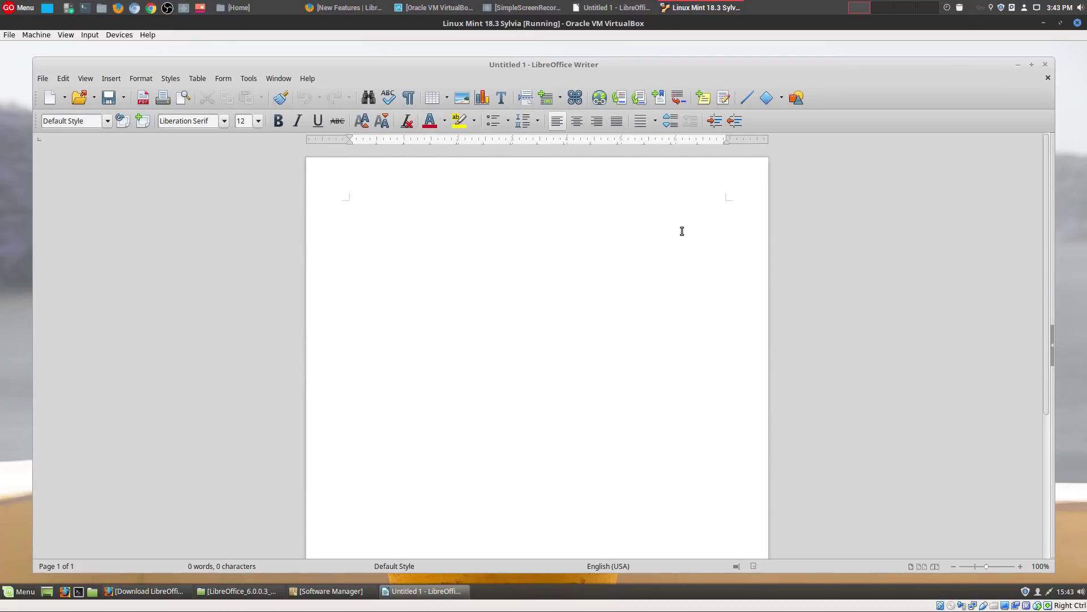
Cancel the host Writer's Options dialog and open its Customize Menus settings.
{"action": "left_click", "coordinate": [612, 10]}
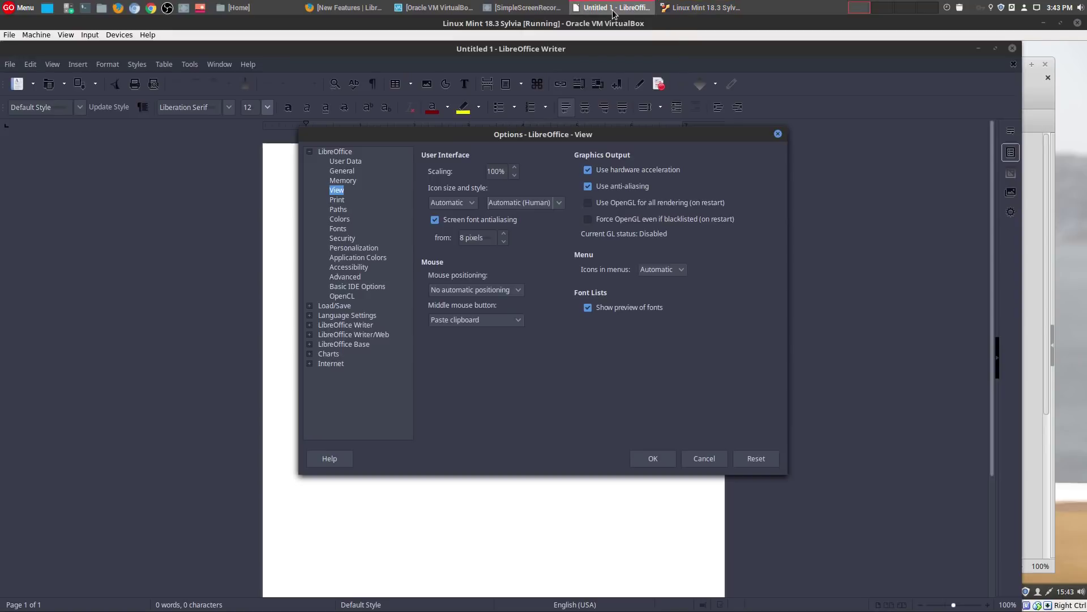
{"action": "left_click", "coordinate": [705, 460]}
{"action": "left_click", "coordinate": [190, 64]}
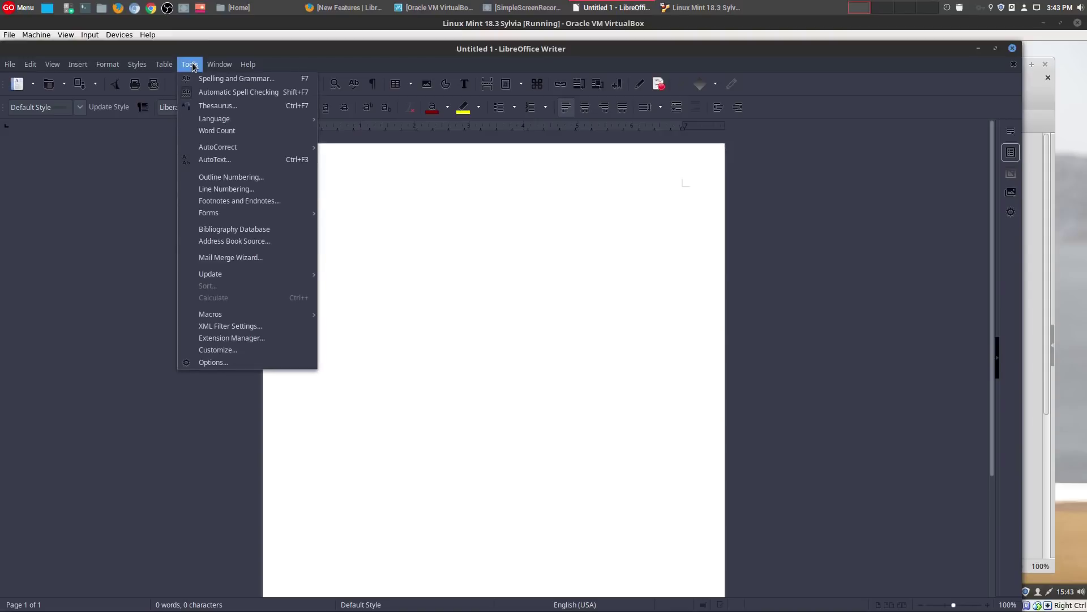
{"action": "left_click", "coordinate": [239, 351]}
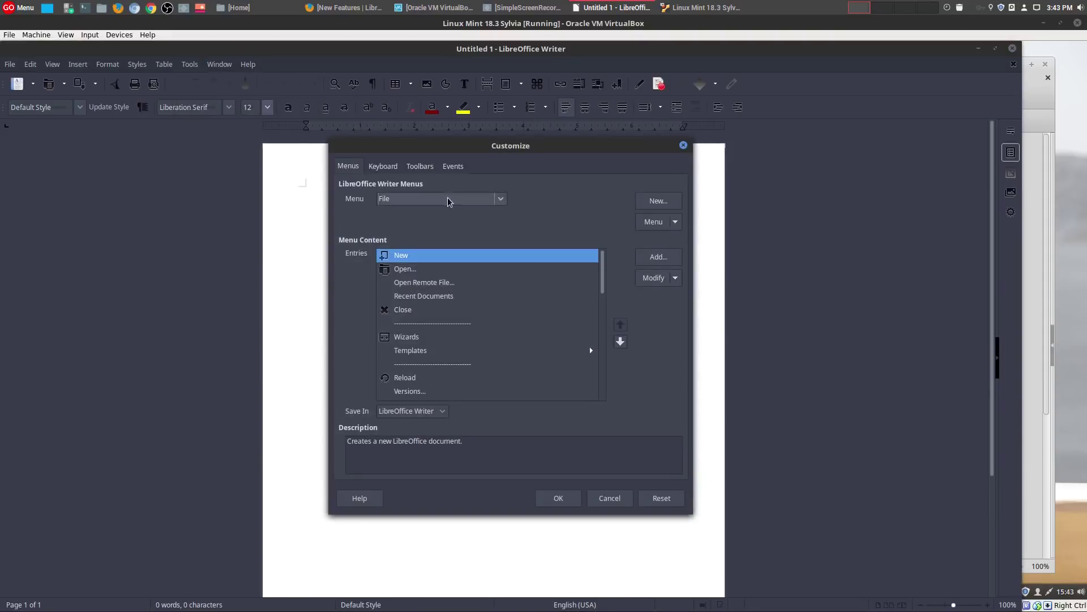
{"action": "scroll", "coordinate": [524, 261], "scroll_direction": "down", "scroll_amount": 4}
{"action": "scroll", "coordinate": [522, 262], "scroll_direction": "up", "scroll_amount": 4}
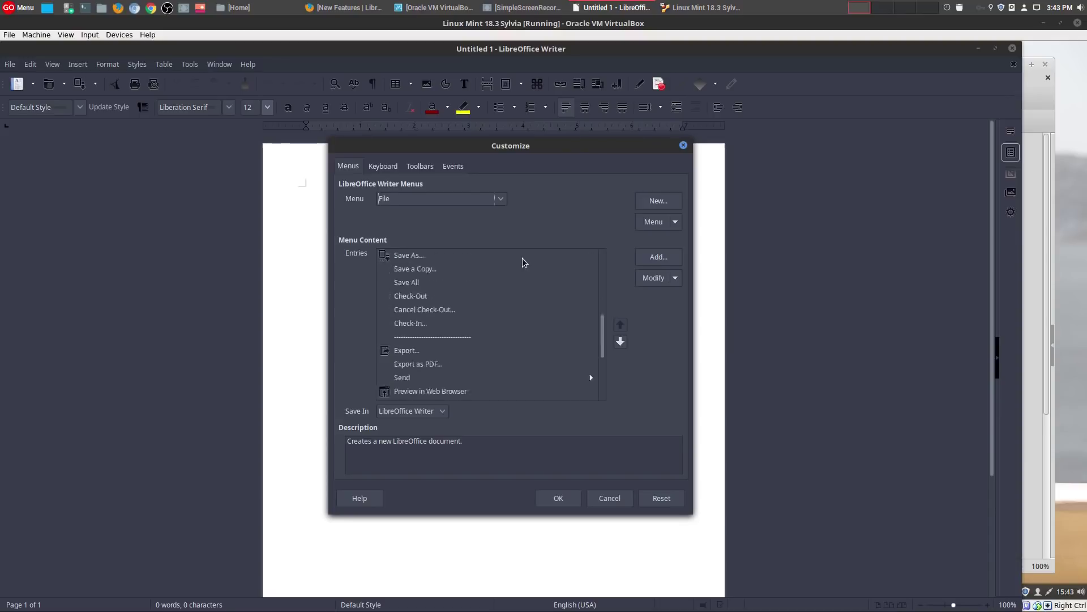
Open Customize Menus in the VM's Writer 6.0 and compare its File menu entries with the host's.
{"action": "left_click", "coordinate": [674, 9]}
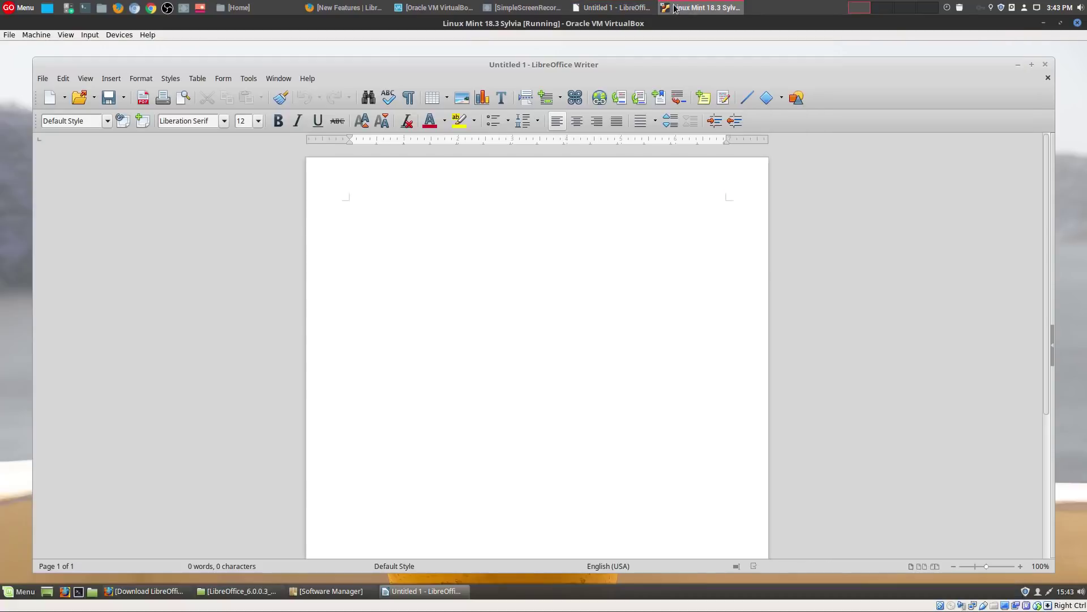
{"action": "left_click", "coordinate": [248, 78]}
{"action": "left_click", "coordinate": [304, 349]}
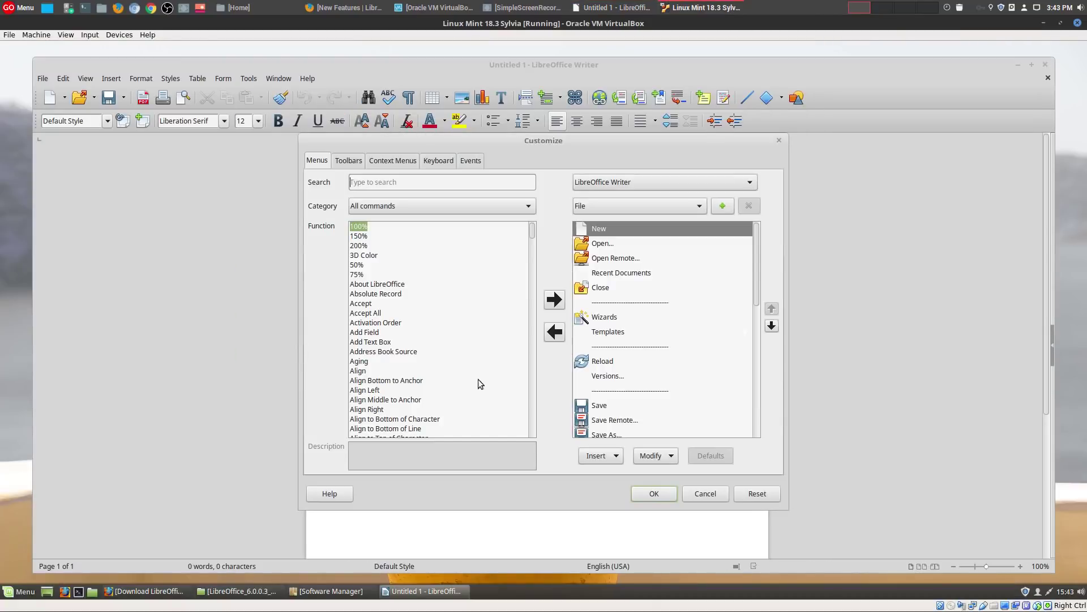
{"action": "left_click", "coordinate": [578, 10]}
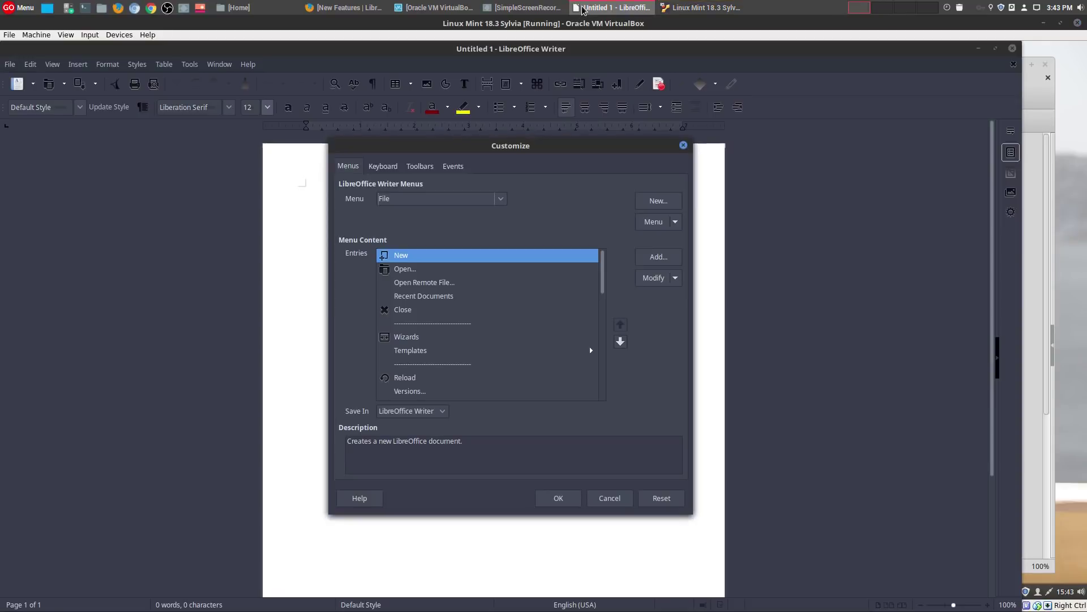
{"action": "scroll", "coordinate": [526, 309], "scroll_direction": "down", "scroll_amount": 6}
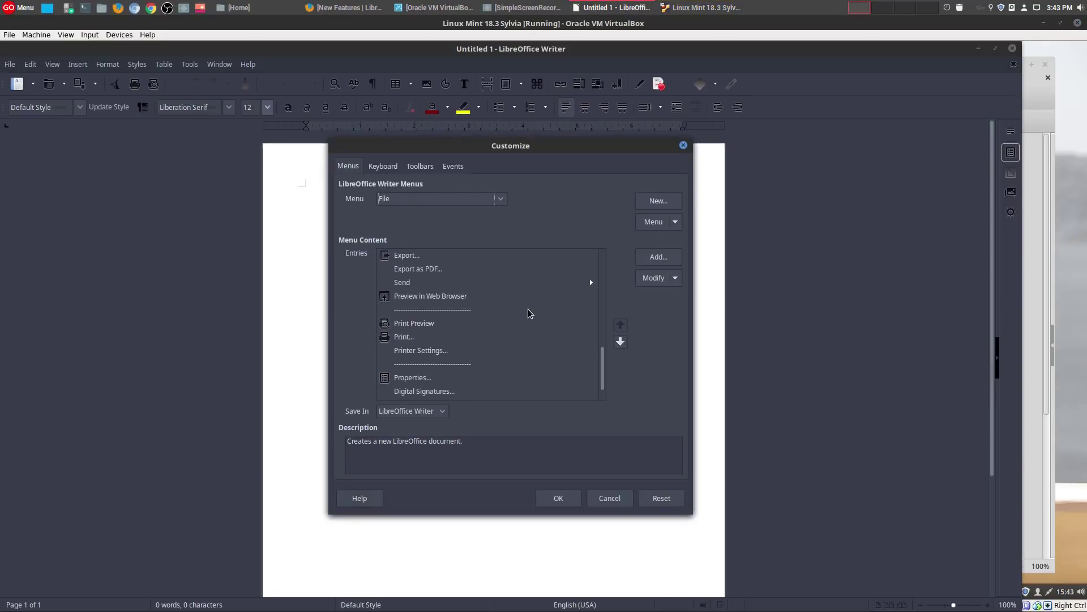
{"action": "scroll", "coordinate": [528, 308], "scroll_direction": "up", "scroll_amount": 6}
{"action": "scroll", "coordinate": [528, 311], "scroll_direction": "down", "scroll_amount": 10}
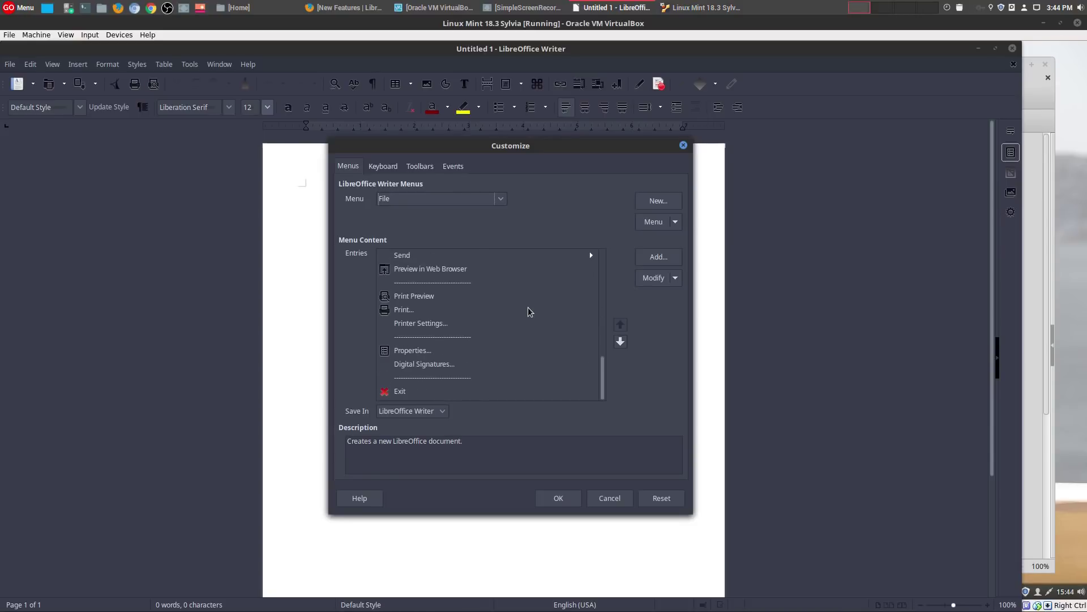
{"action": "scroll", "coordinate": [528, 311], "scroll_direction": "up", "scroll_amount": 5}
{"action": "key", "text": "alt+Tab"}
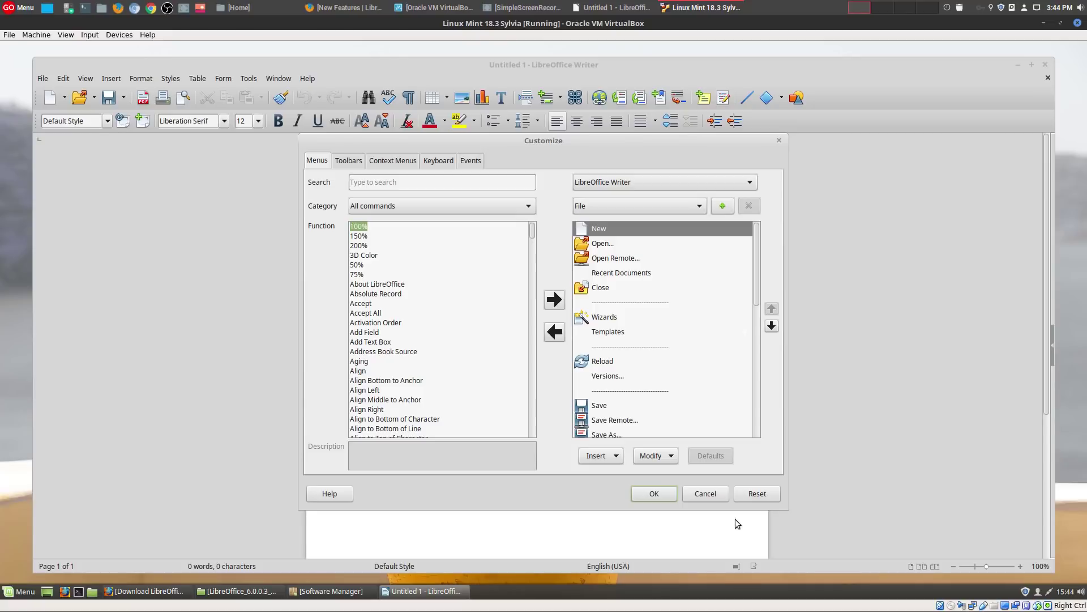
Close both Customize dialogs and open the find bar in the host Writer.
{"action": "left_click", "coordinate": [663, 494]}
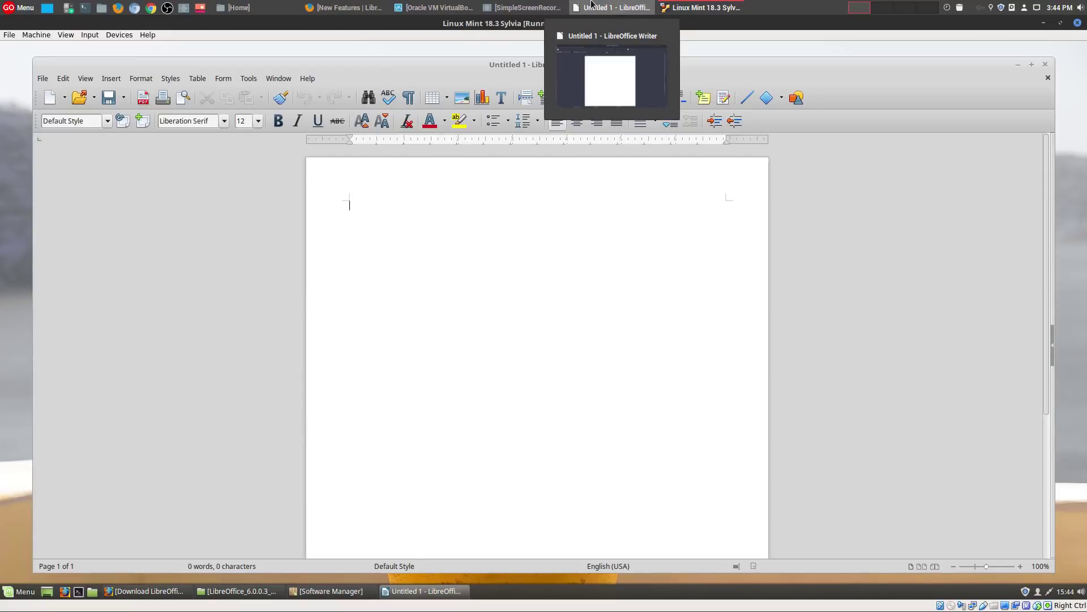
{"action": "left_click", "coordinate": [615, 7]}
{"action": "left_click", "coordinate": [609, 499]}
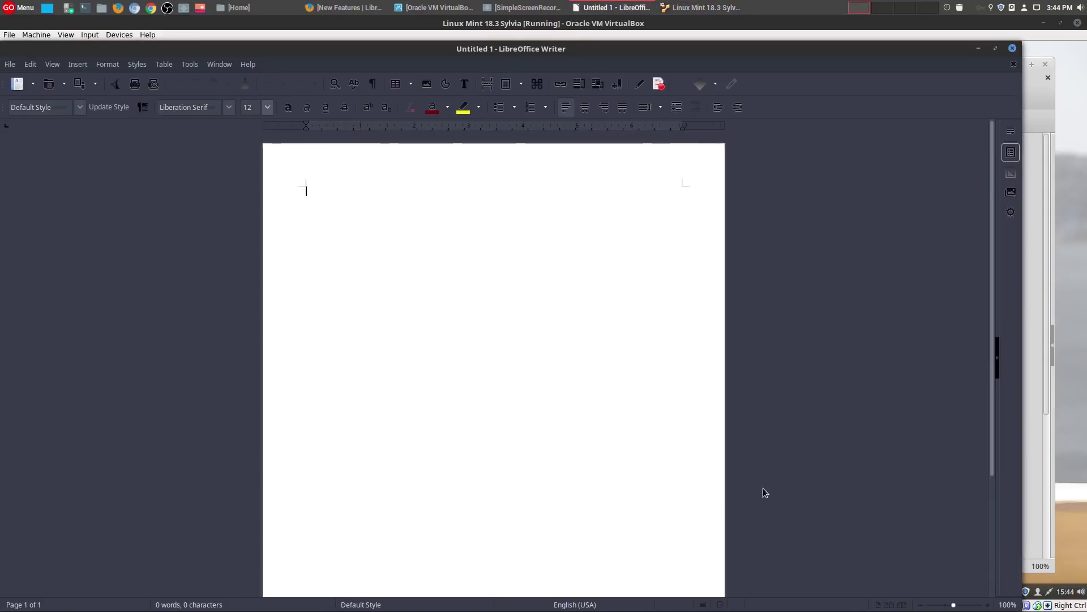
{"action": "key", "text": "ctrl+f"}
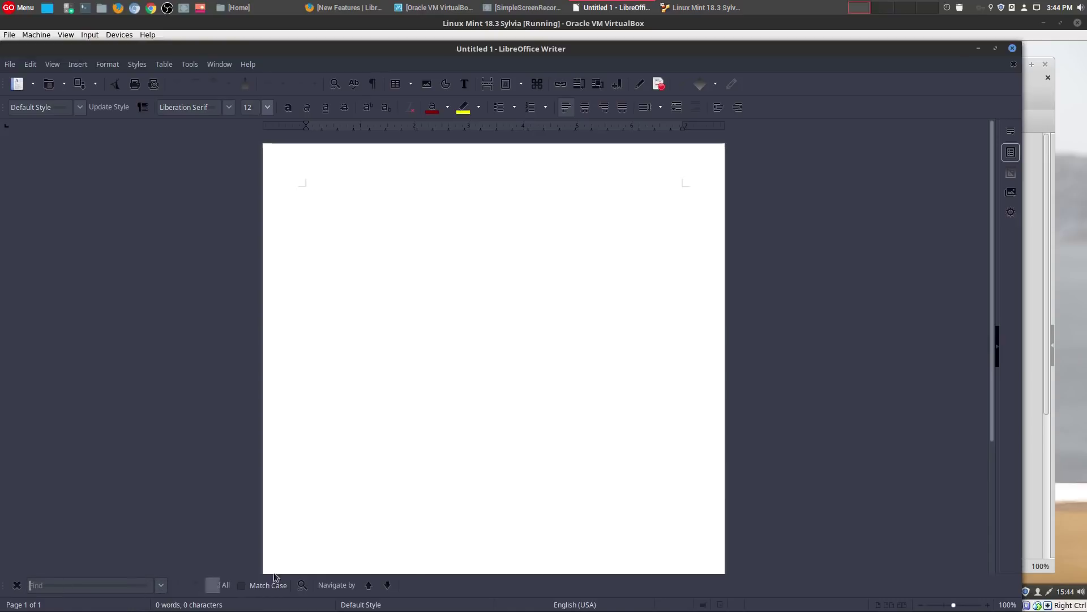
Open the VM Writer's find bar, browse its navigate-by list, then close the find bar.
{"action": "left_click", "coordinate": [658, 28]}
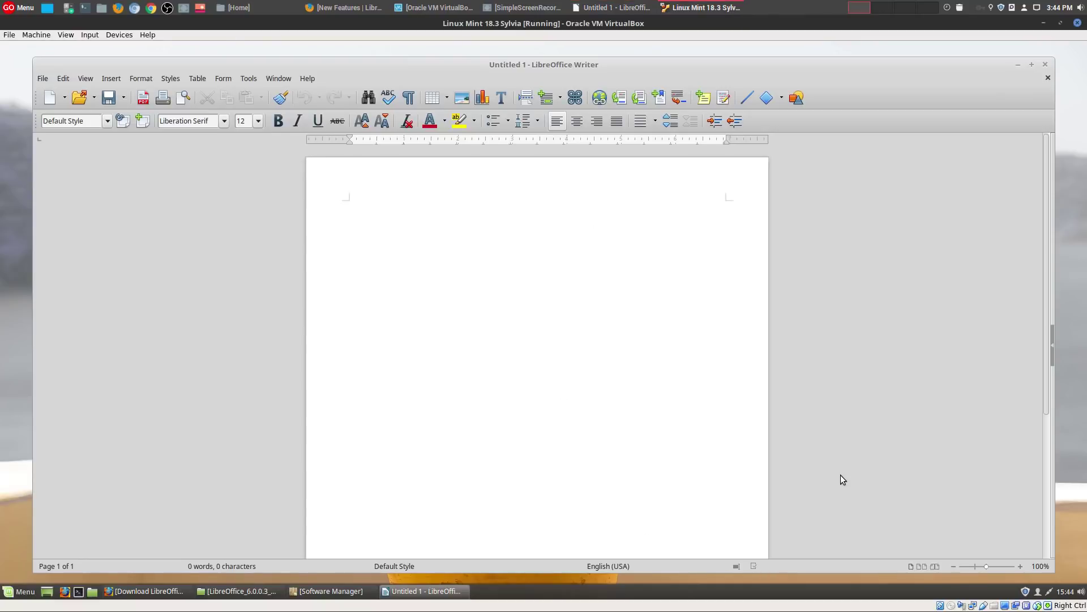
{"action": "key", "text": "ctrl+f"}
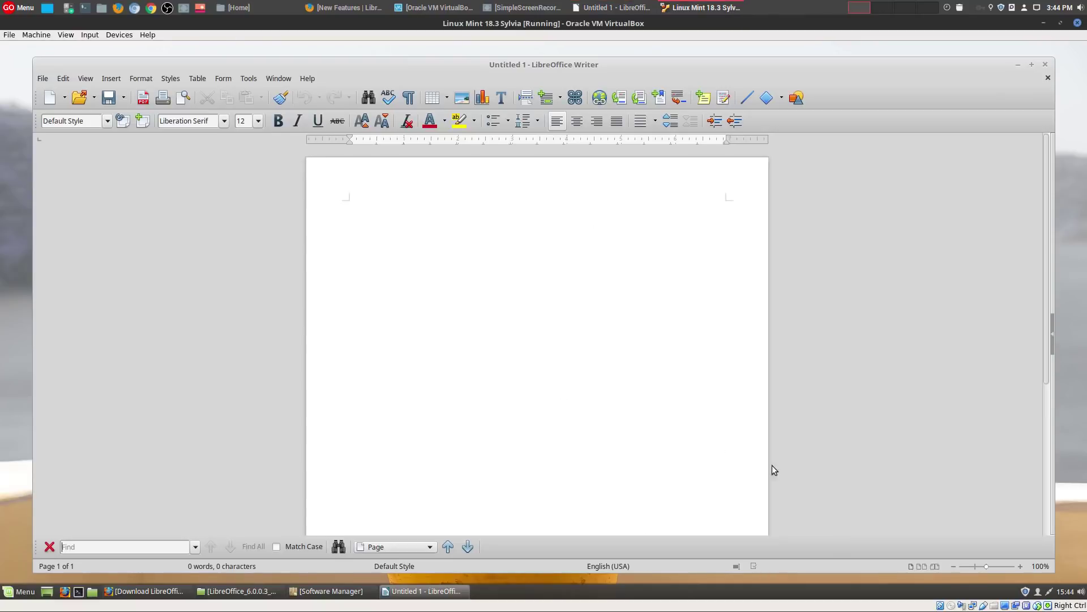
{"action": "left_click", "coordinate": [412, 547]}
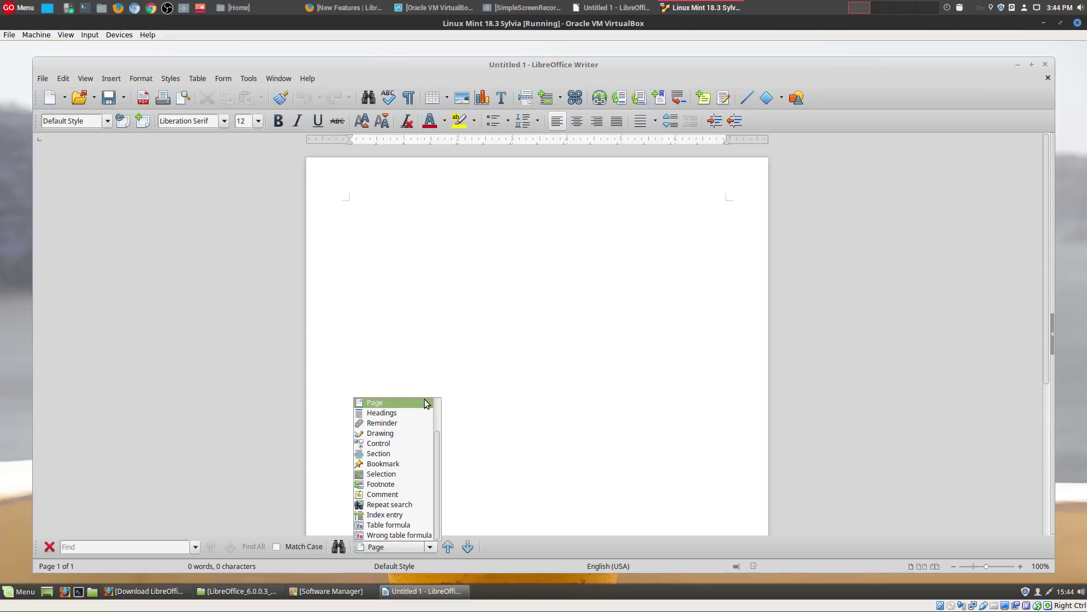
{"action": "scroll", "coordinate": [413, 424], "scroll_direction": "up", "scroll_amount": 2}
{"action": "scroll", "coordinate": [413, 425], "scroll_direction": "down", "scroll_amount": 2}
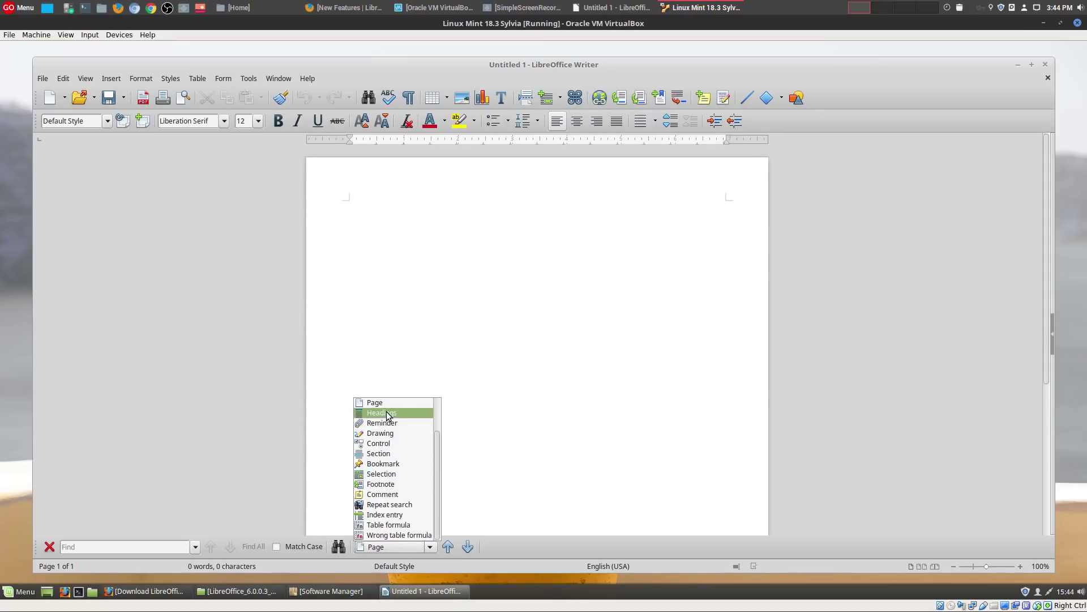
{"action": "scroll", "coordinate": [408, 507], "scroll_direction": "up", "scroll_amount": 2}
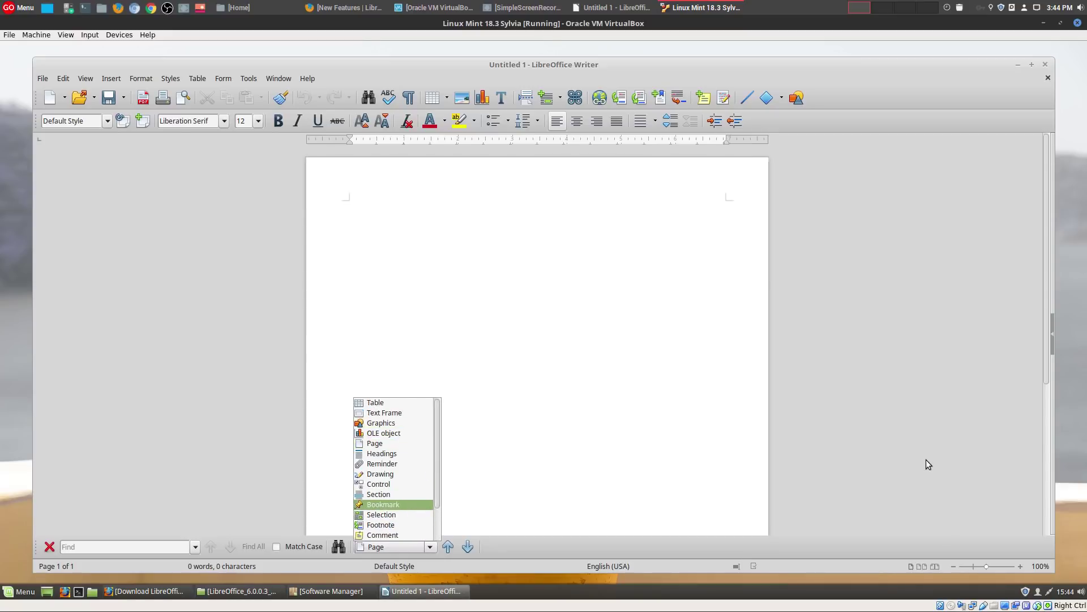
{"action": "left_click", "coordinate": [871, 446]}
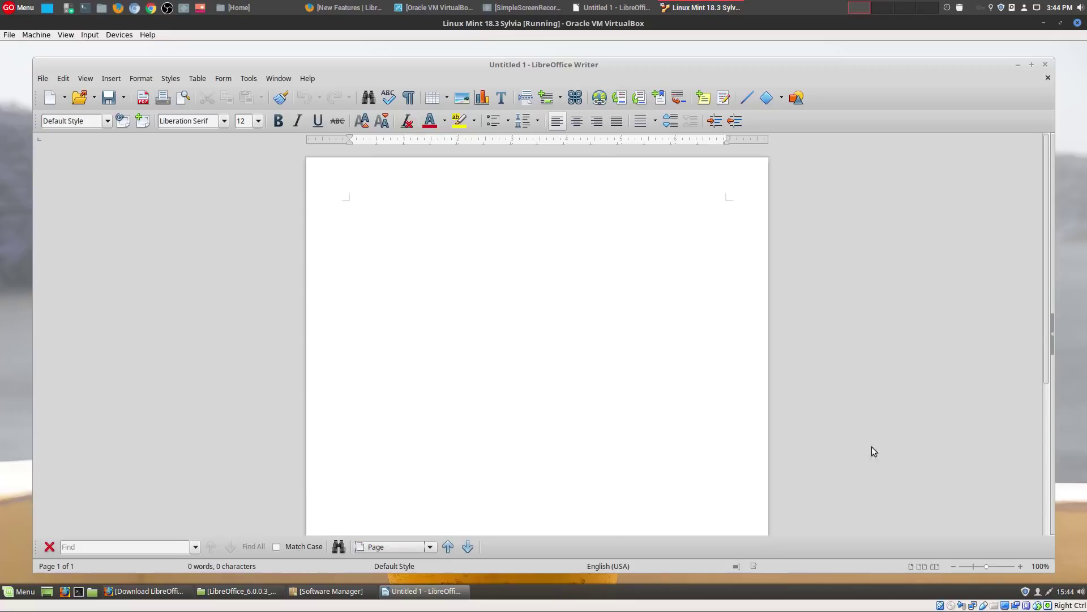
{"action": "left_click", "coordinate": [49, 546]}
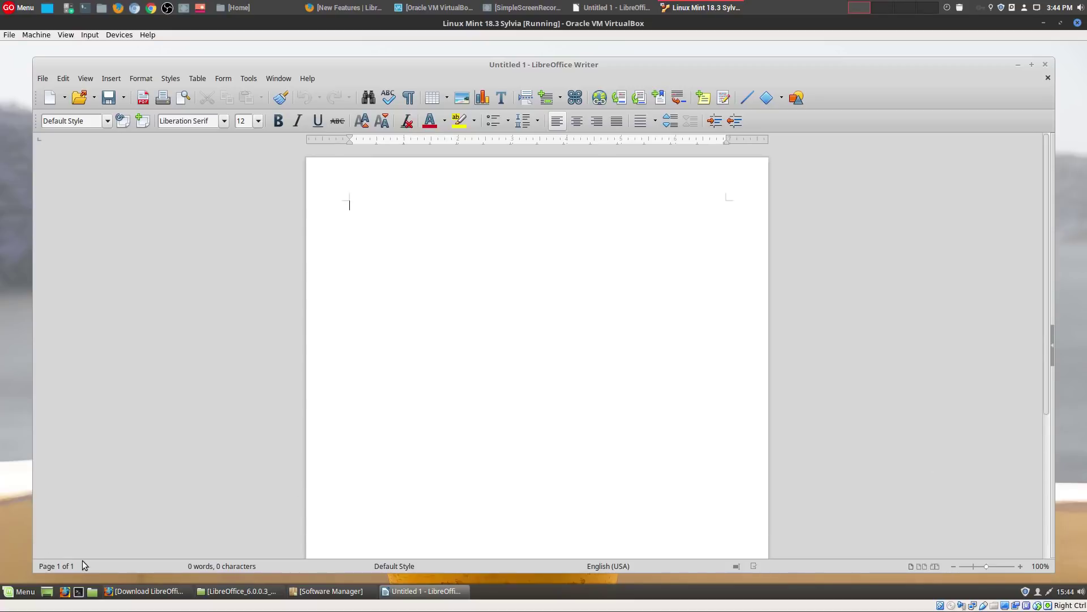
Compare the host's File menu with Writer 6.0's File > Export As PDF and EPUB choices.
{"action": "left_click", "coordinate": [617, 5]}
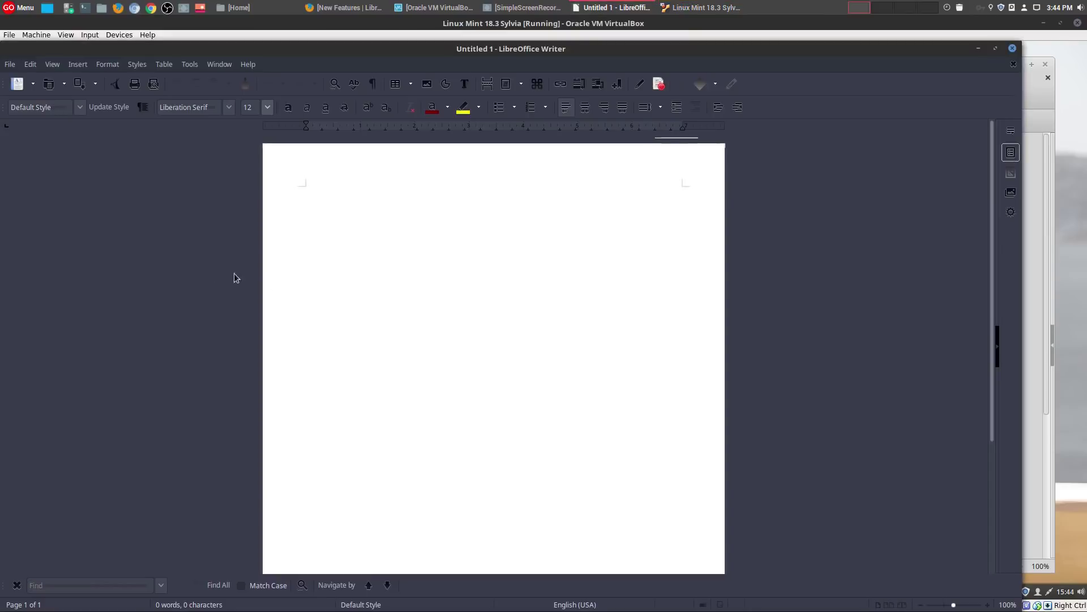
{"action": "left_click", "coordinate": [6, 66]}
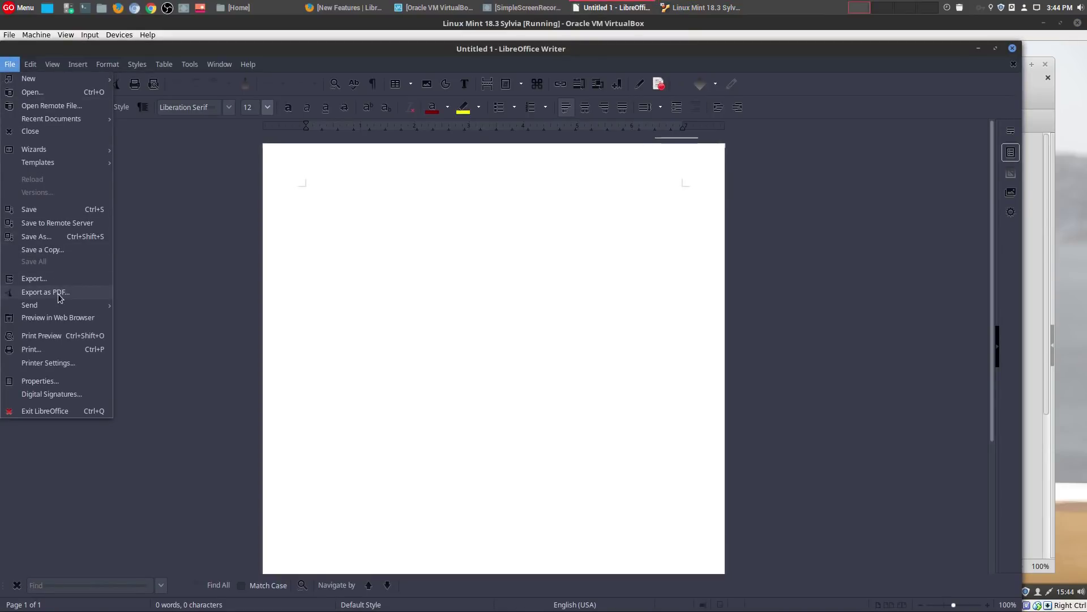
{"action": "left_click", "coordinate": [813, 158]}
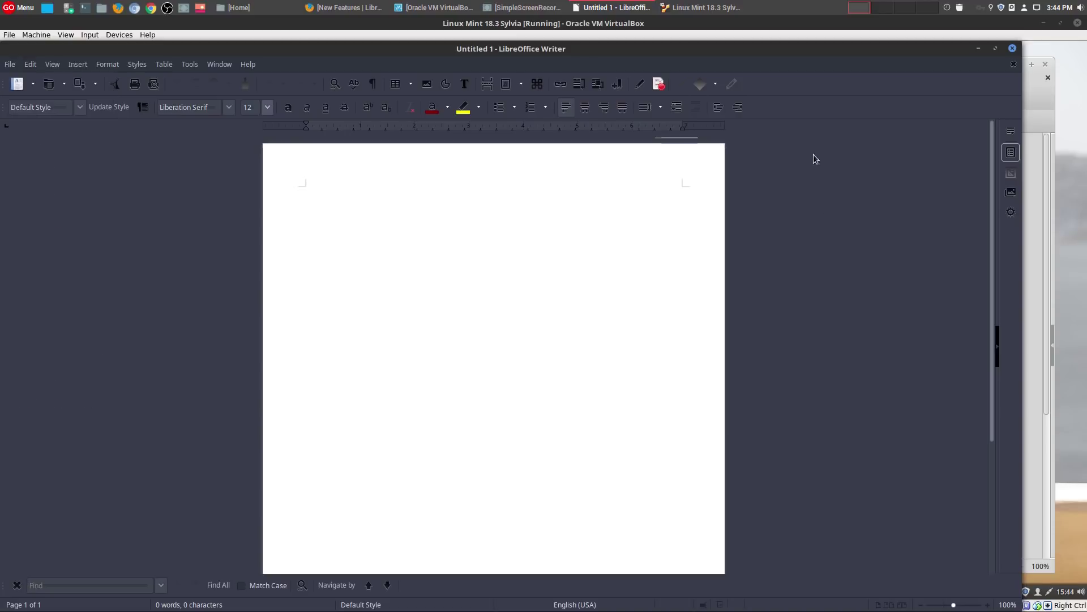
{"action": "left_click", "coordinate": [708, 8]}
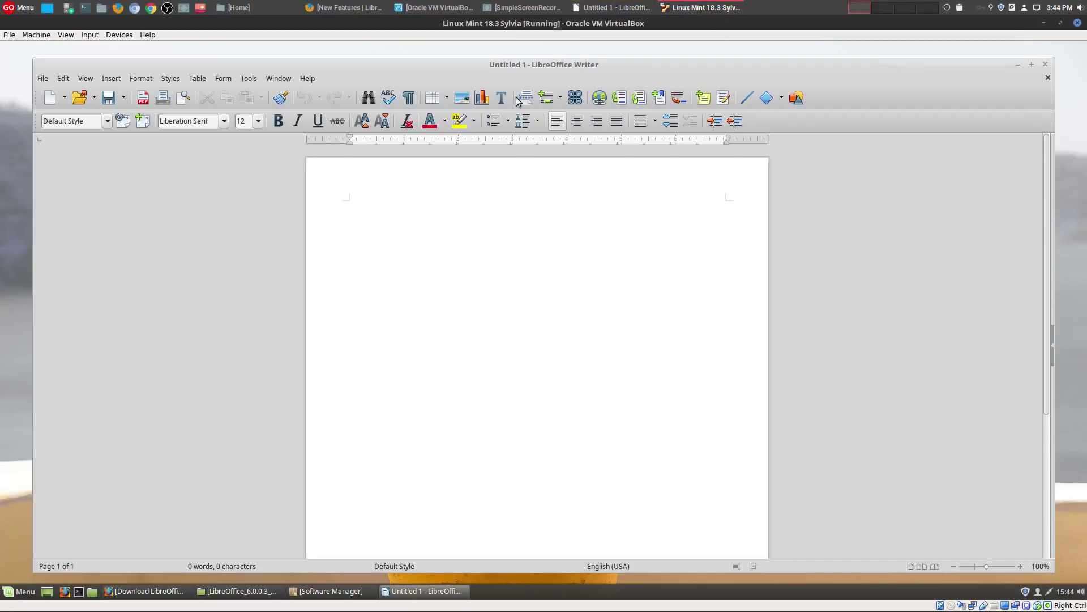
{"action": "left_click", "coordinate": [45, 79]}
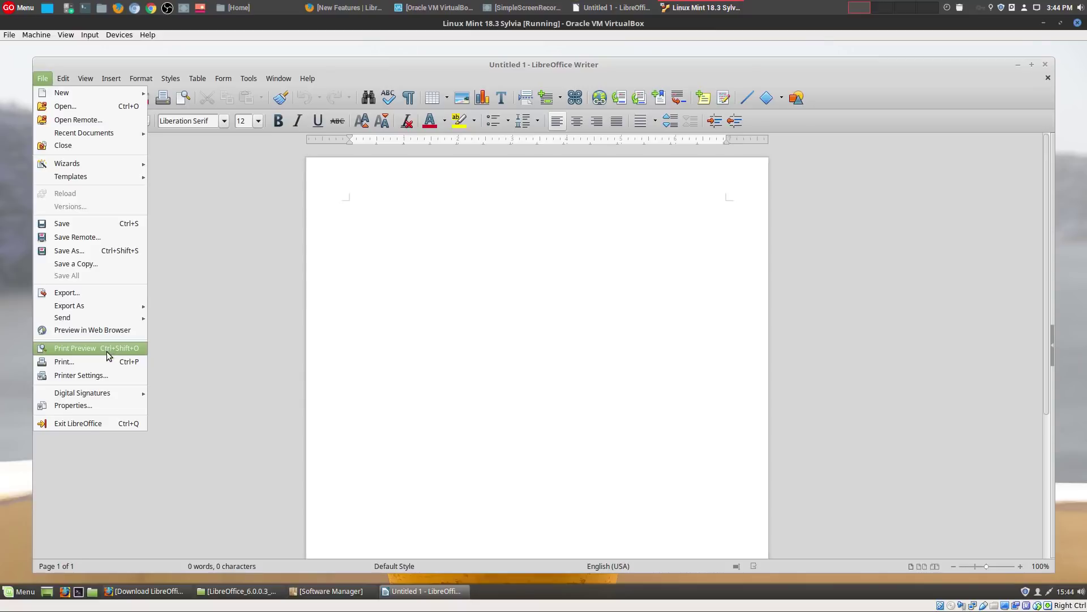
{"action": "mouse_move", "coordinate": [97, 307]}
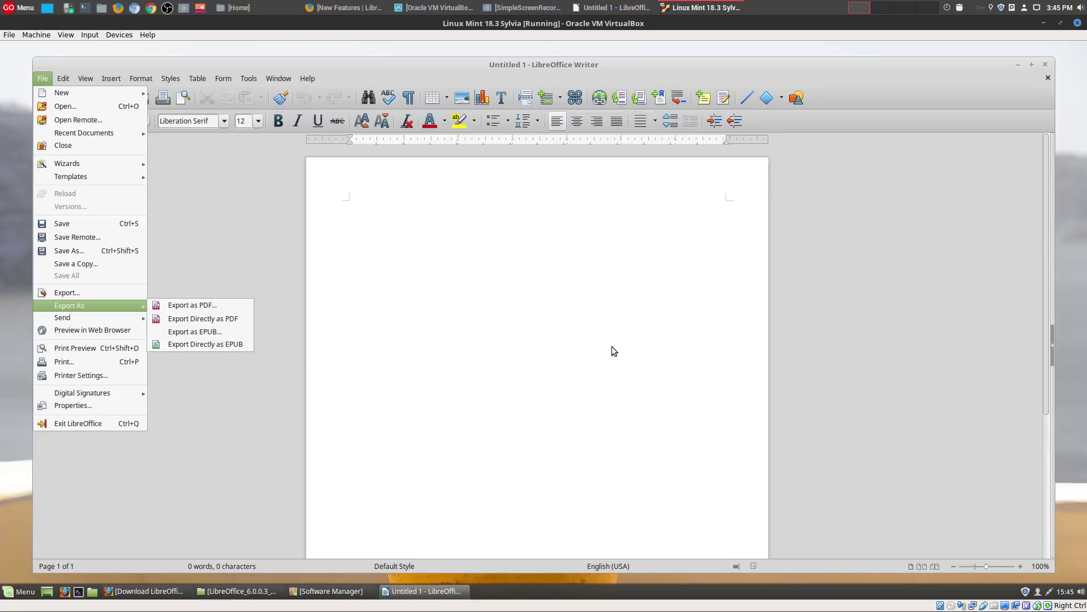
{"action": "left_click", "coordinate": [912, 290]}
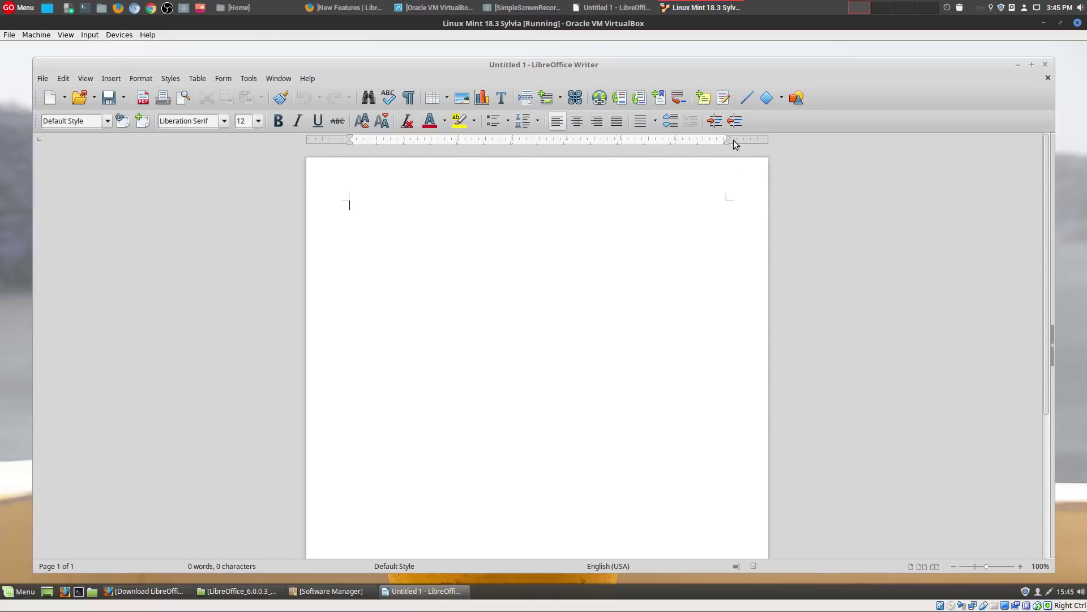
Insert the Grad.png picture into the host Writer document and view its context options.
{"action": "left_click", "coordinate": [614, 7]}
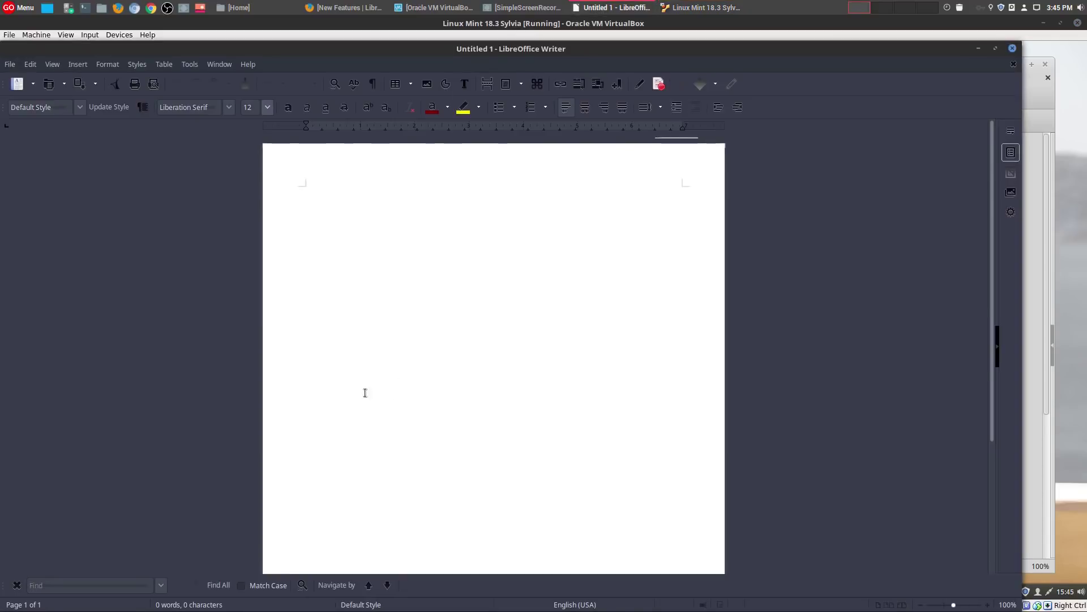
{"action": "left_click", "coordinate": [427, 83]}
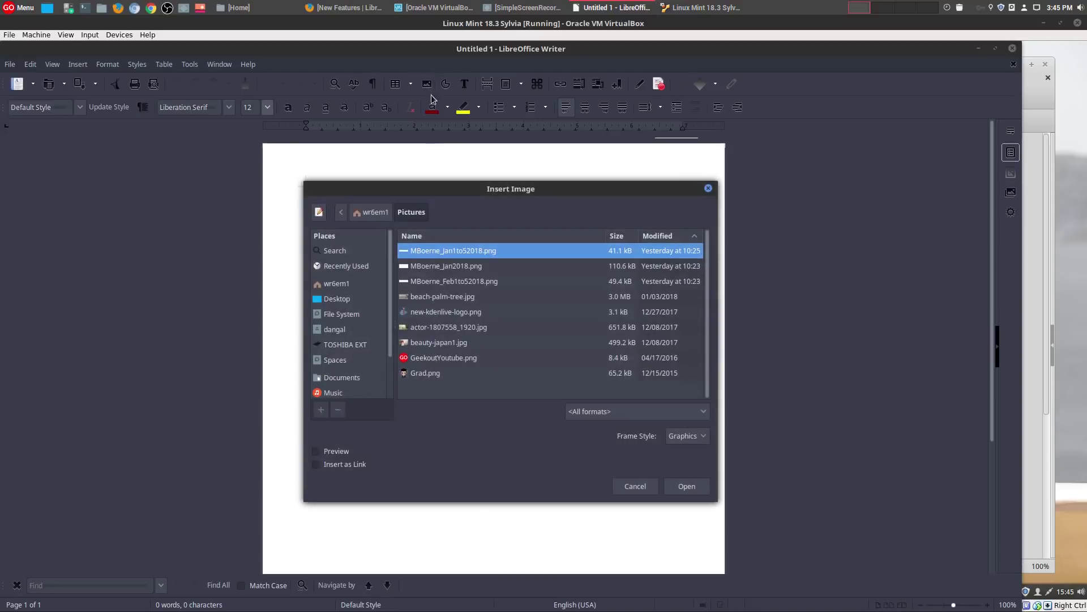
{"action": "double_click", "coordinate": [430, 375]}
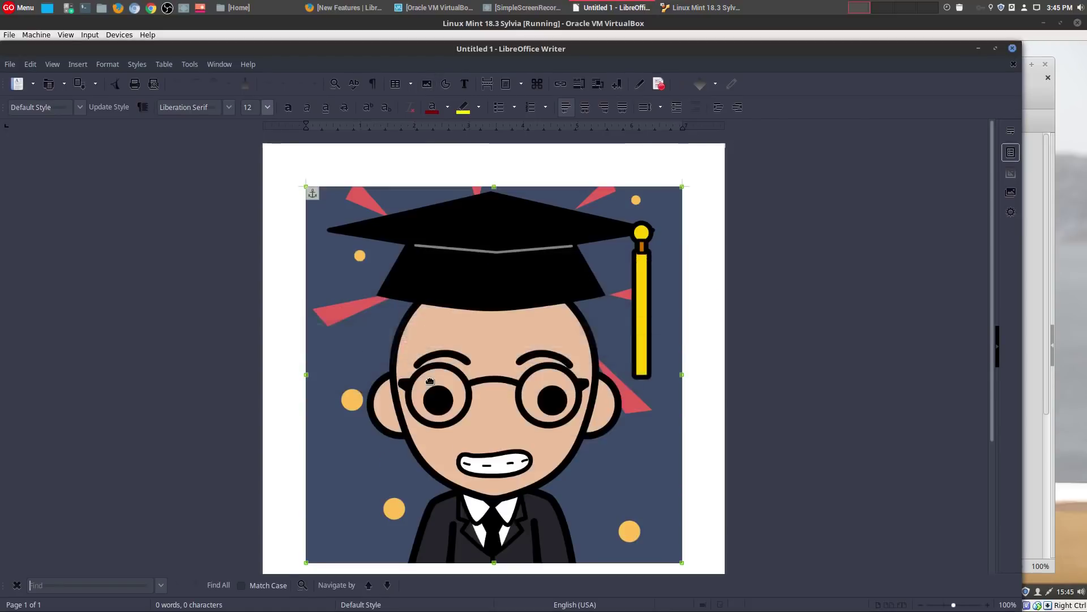
{"action": "right_click", "coordinate": [571, 344]}
{"action": "mouse_move", "coordinate": [628, 512]}
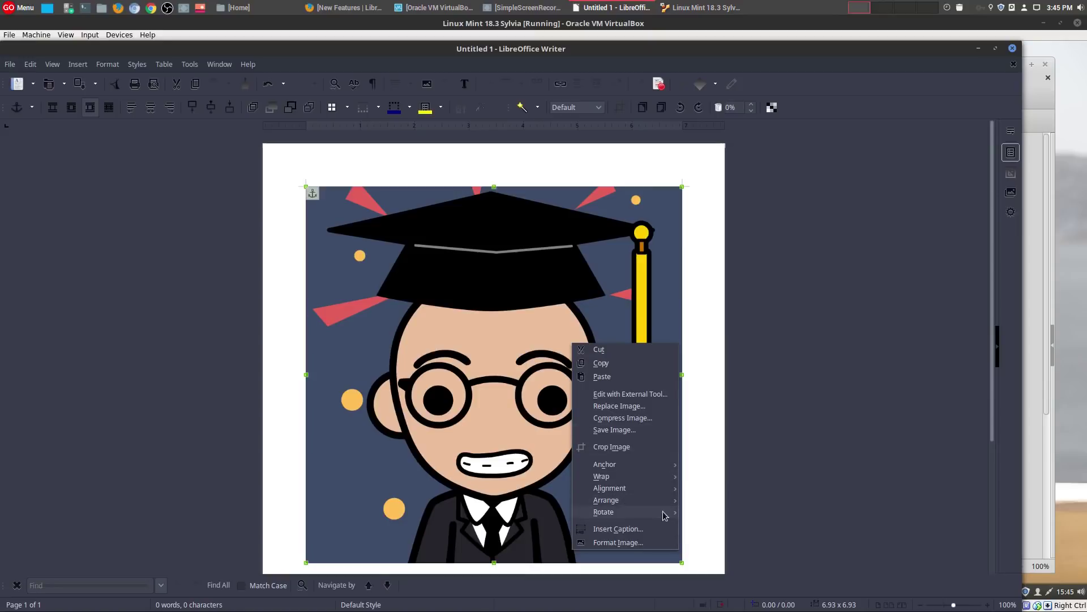
{"action": "left_click", "coordinate": [773, 457]}
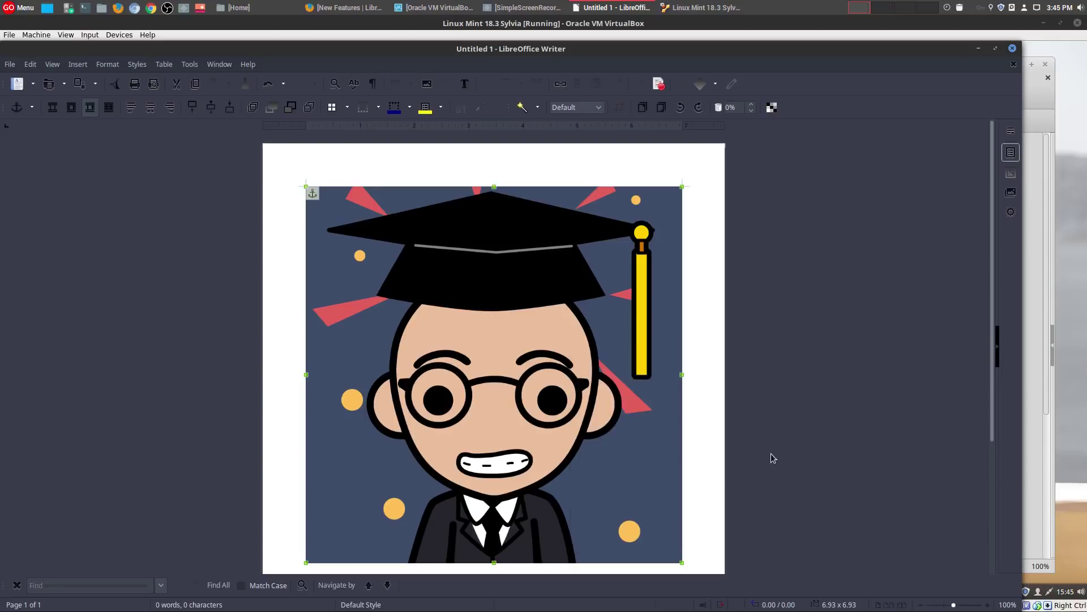
Insert the white-tiger photo into the VM's Writer document.
{"action": "left_click", "coordinate": [702, 4]}
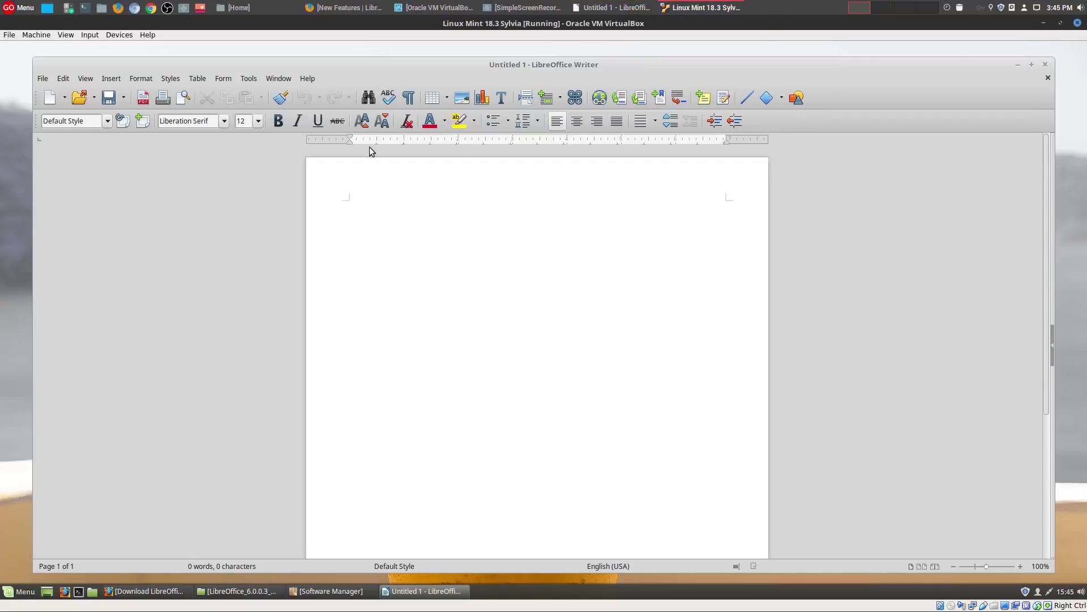
{"action": "left_click", "coordinate": [462, 98]}
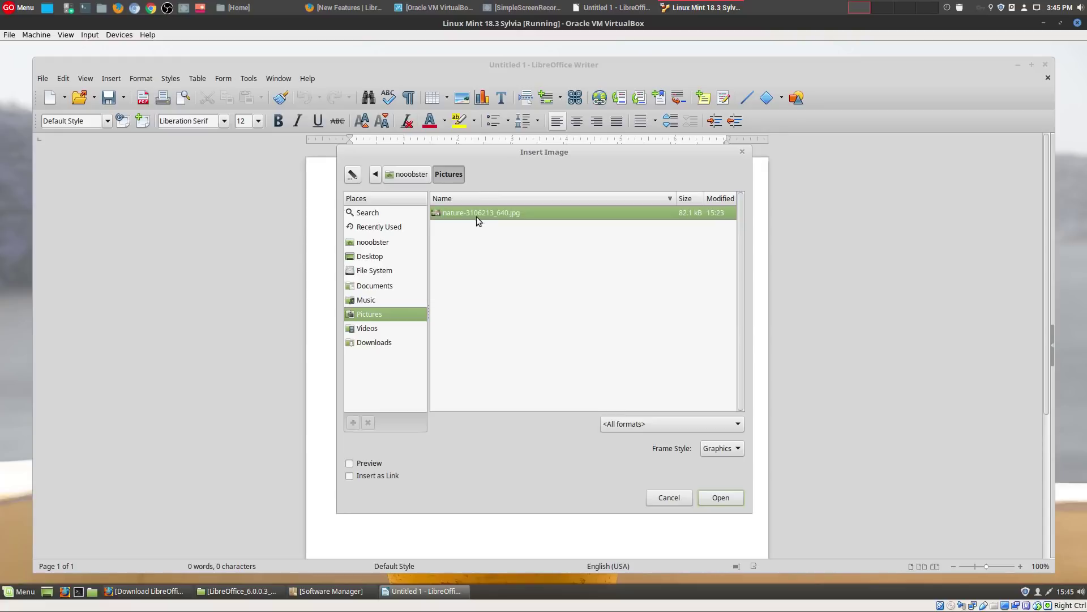
{"action": "double_click", "coordinate": [475, 212]}
Rotate the tiger photo to about 175° via Image properties, then undo it back upright.
{"action": "right_click", "coordinate": [607, 294]}
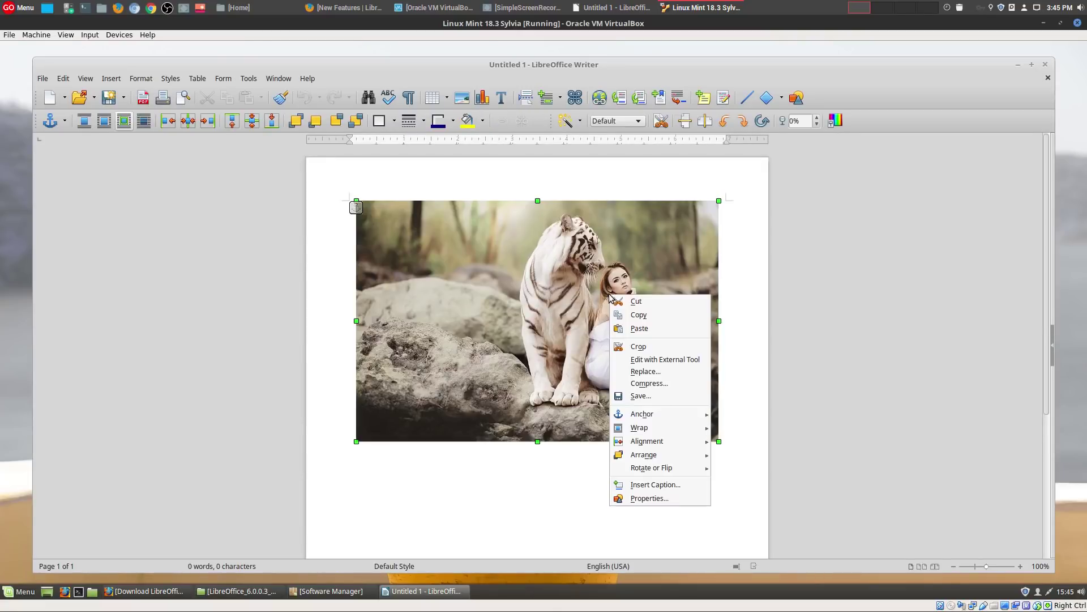
{"action": "mouse_move", "coordinate": [702, 470]}
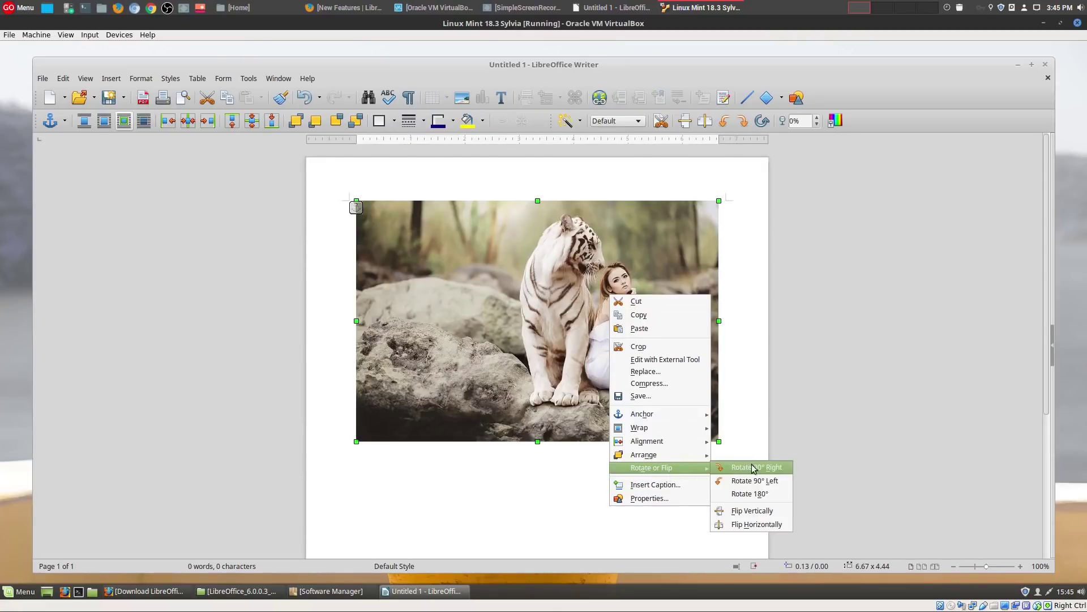
{"action": "left_click", "coordinate": [645, 497]}
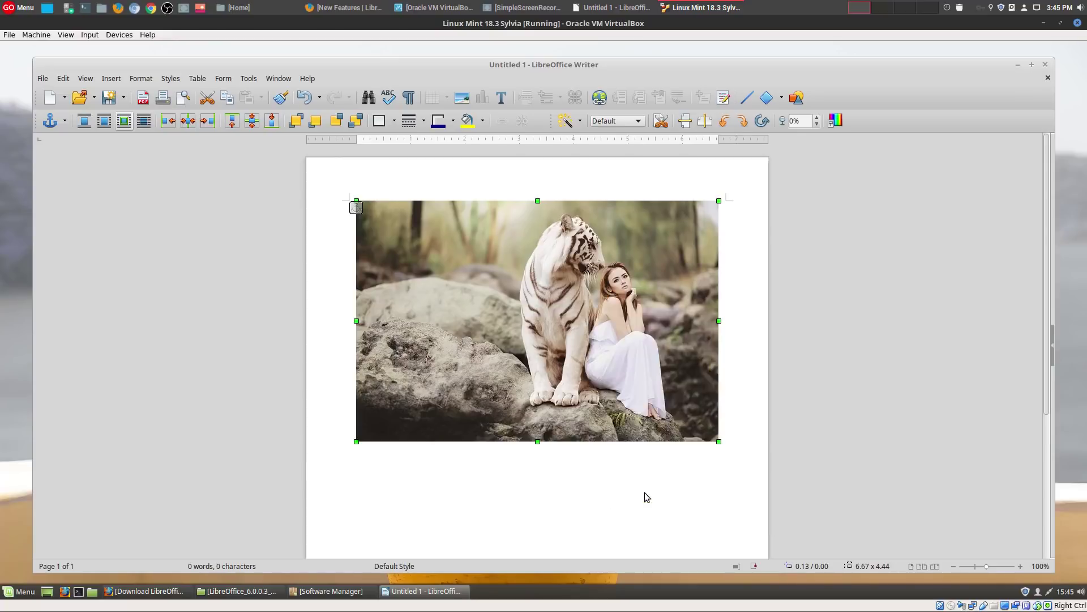
{"action": "left_click_drag", "start_coordinate": [671, 409], "coordinate": [621, 408]}
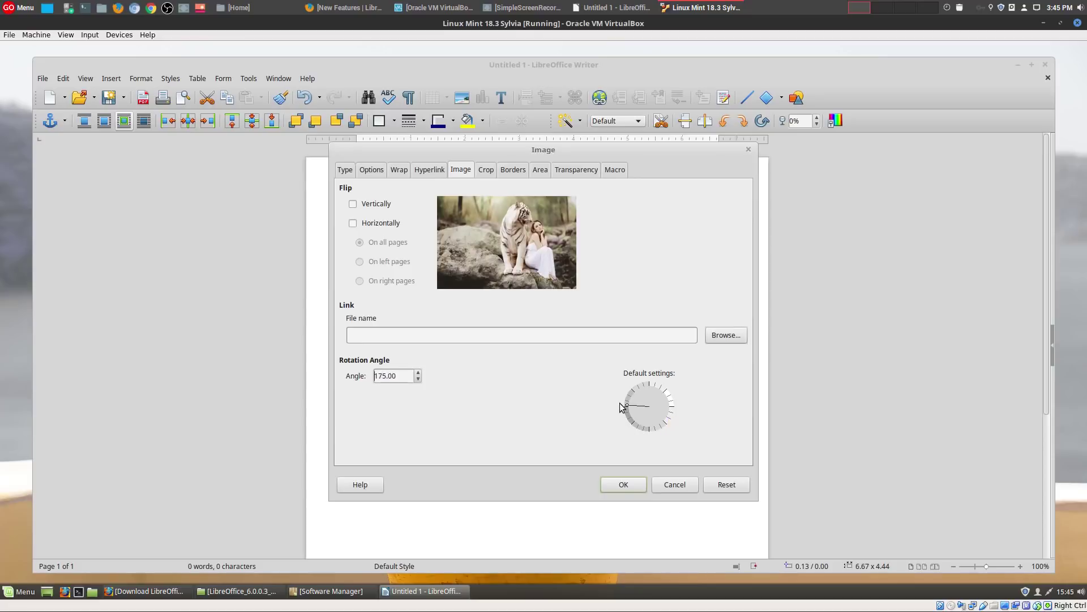
{"action": "left_click", "coordinate": [642, 481]}
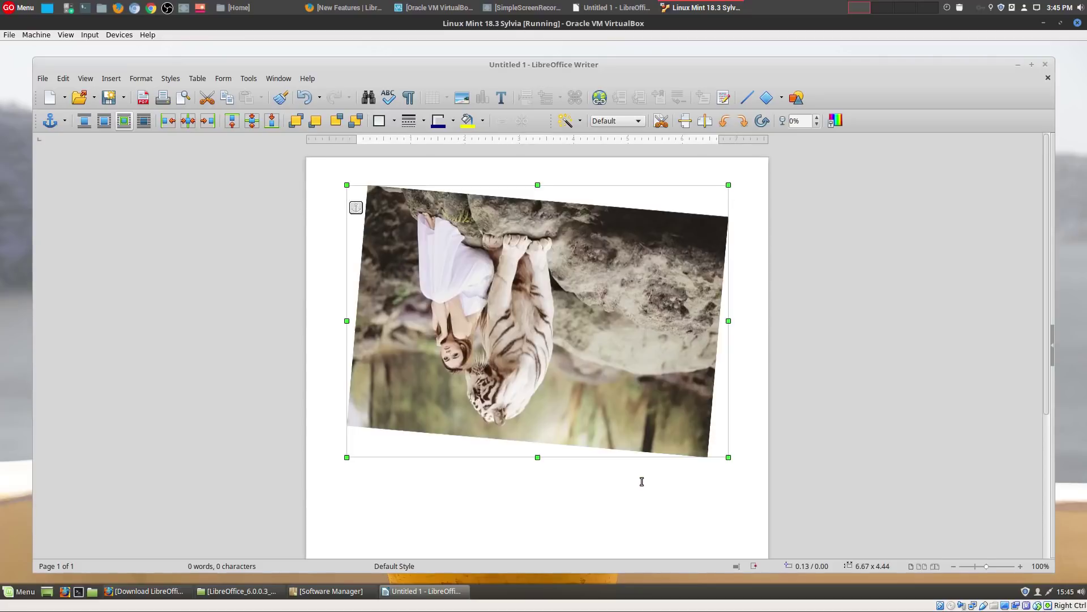
{"action": "left_click", "coordinate": [852, 389]}
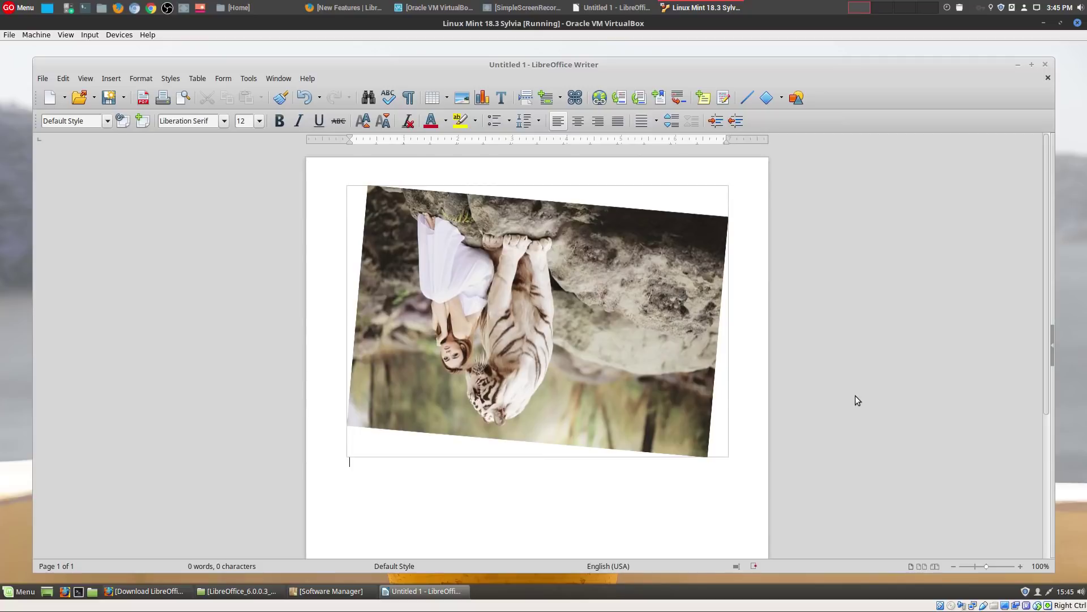
{"action": "key", "text": "ctrl+z"}
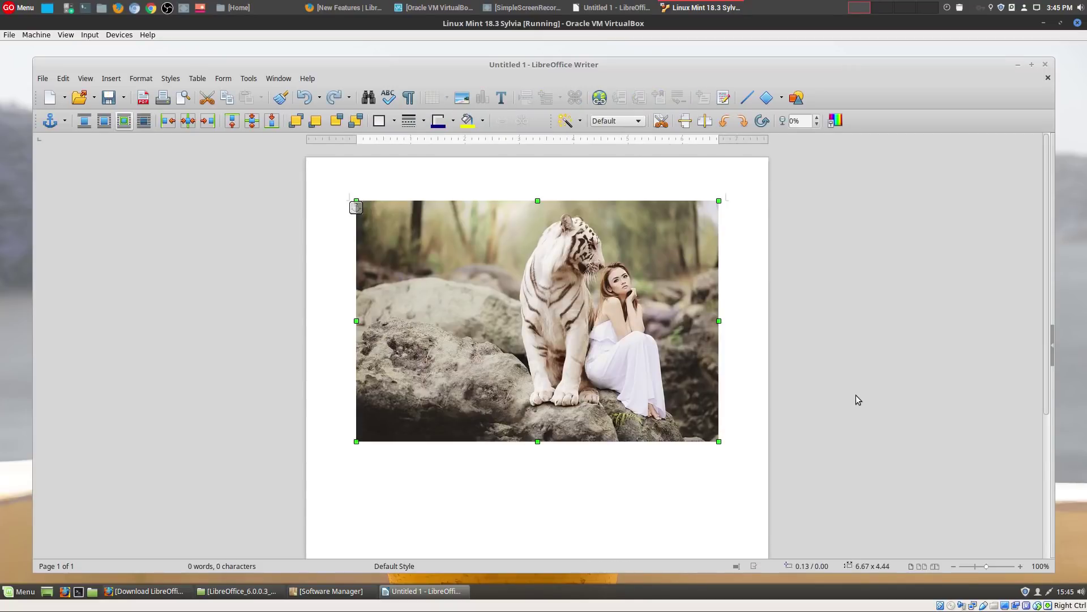
{"action": "left_click", "coordinate": [855, 395]}
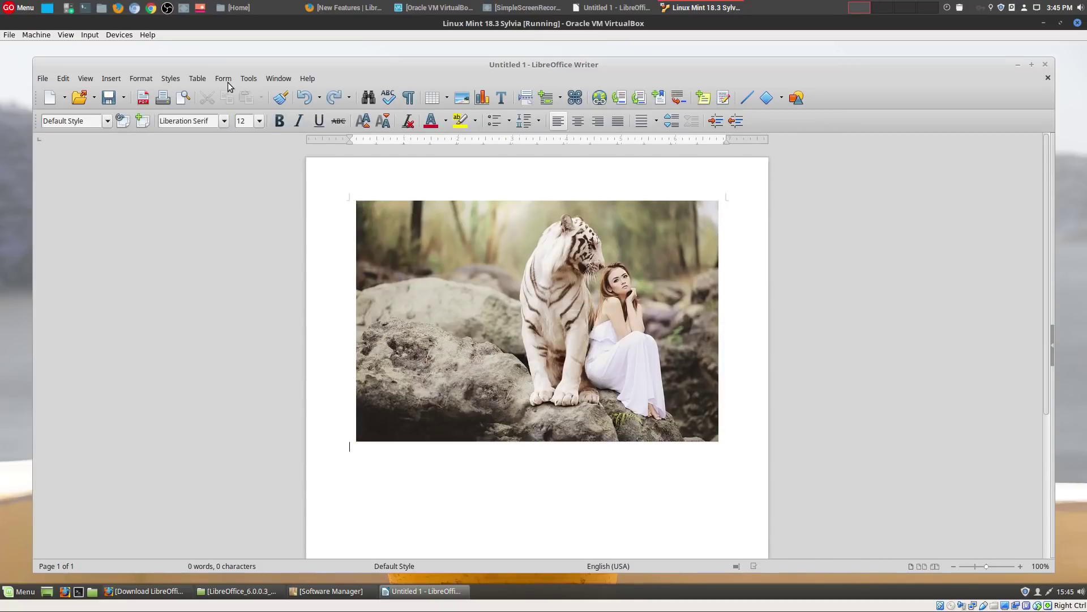
Look over the Table > Delete options, then minimise Writer to show the Mint desktop.
{"action": "left_click", "coordinate": [197, 79]}
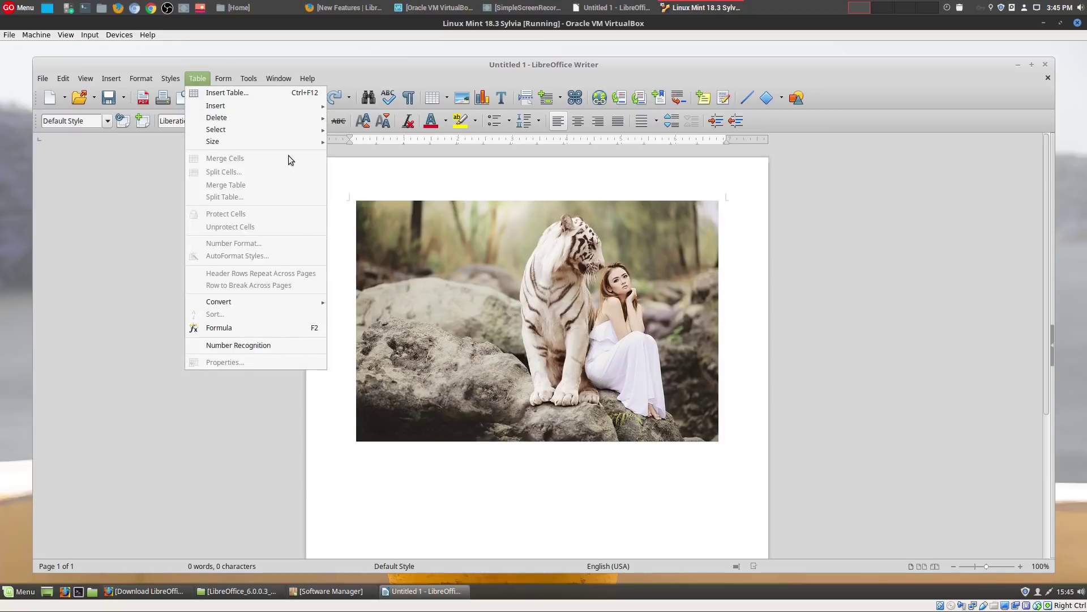
{"action": "mouse_move", "coordinate": [288, 120]}
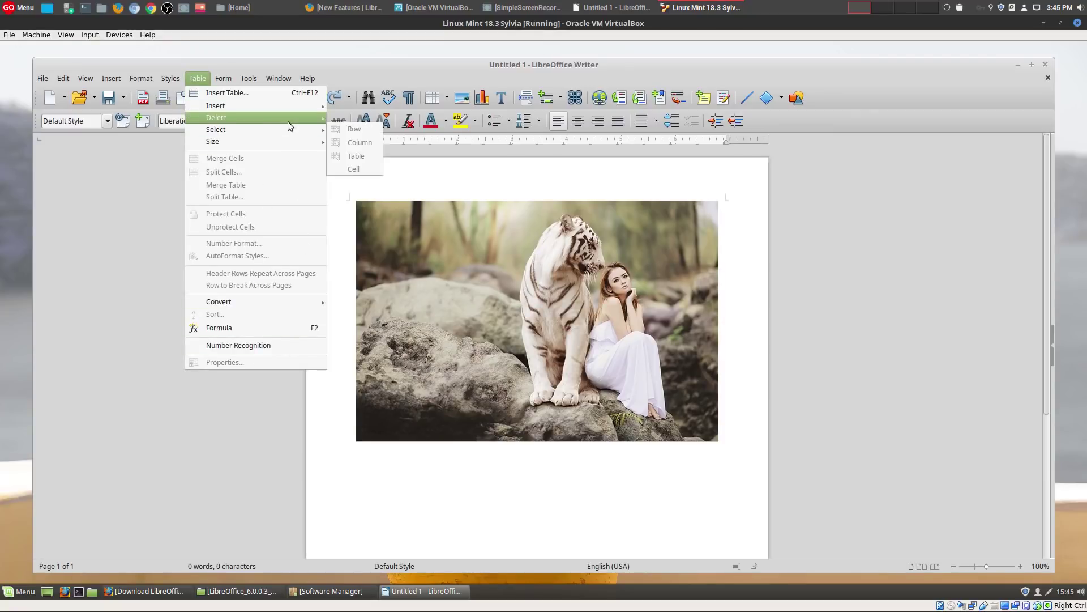
{"action": "left_click", "coordinate": [963, 293]}
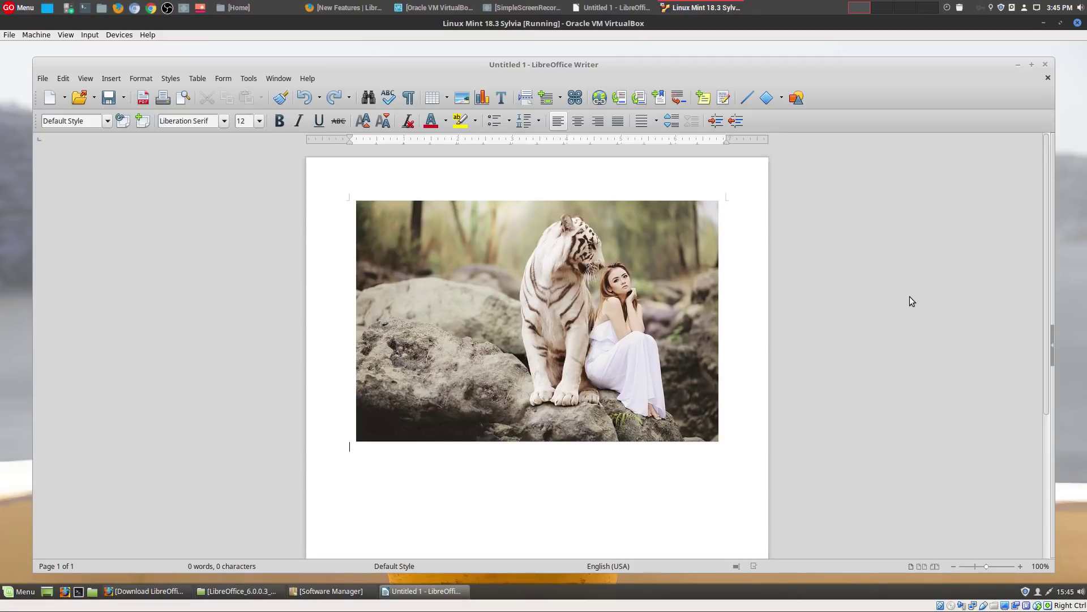
{"action": "left_click", "coordinate": [1019, 65]}
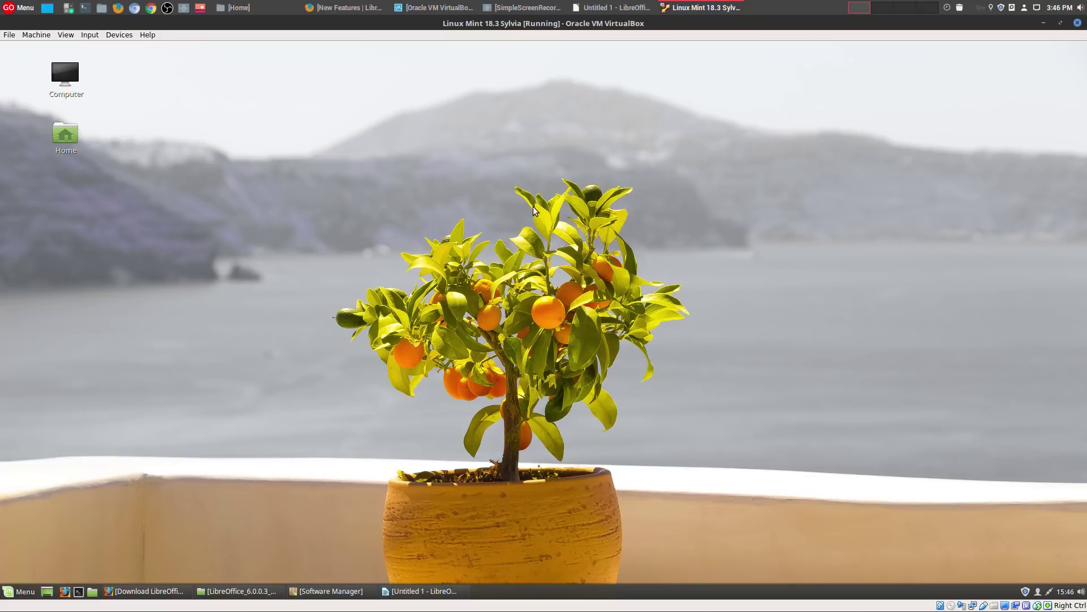
Switch the VirtualBox virtual machine to full-screen mode.
{"action": "left_click", "coordinate": [617, 7]}
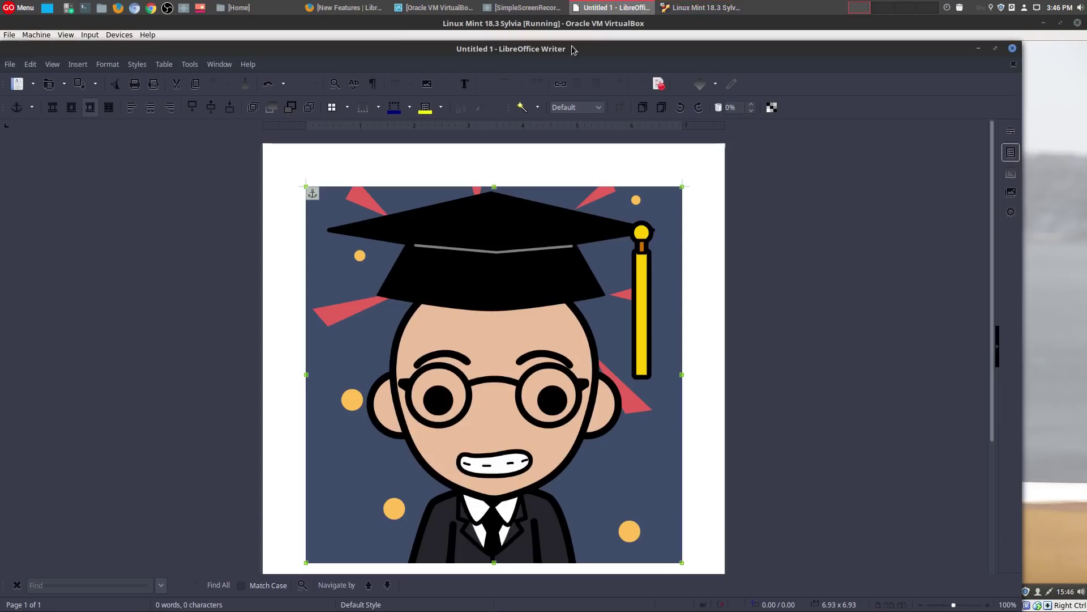
{"action": "left_click", "coordinate": [978, 49]}
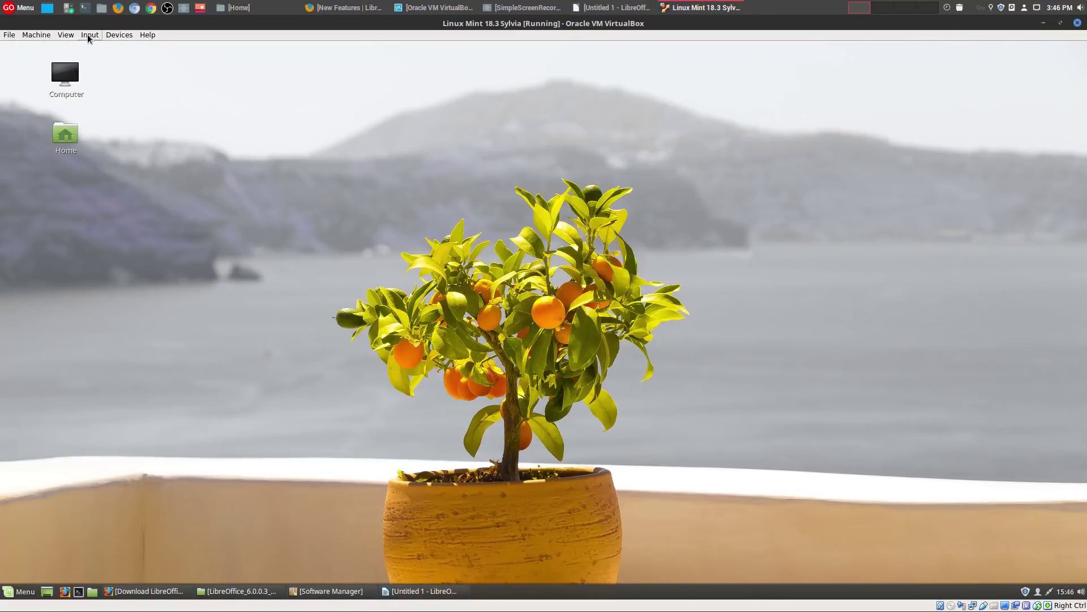
{"action": "left_click", "coordinate": [66, 34]}
{"action": "left_click", "coordinate": [79, 48]}
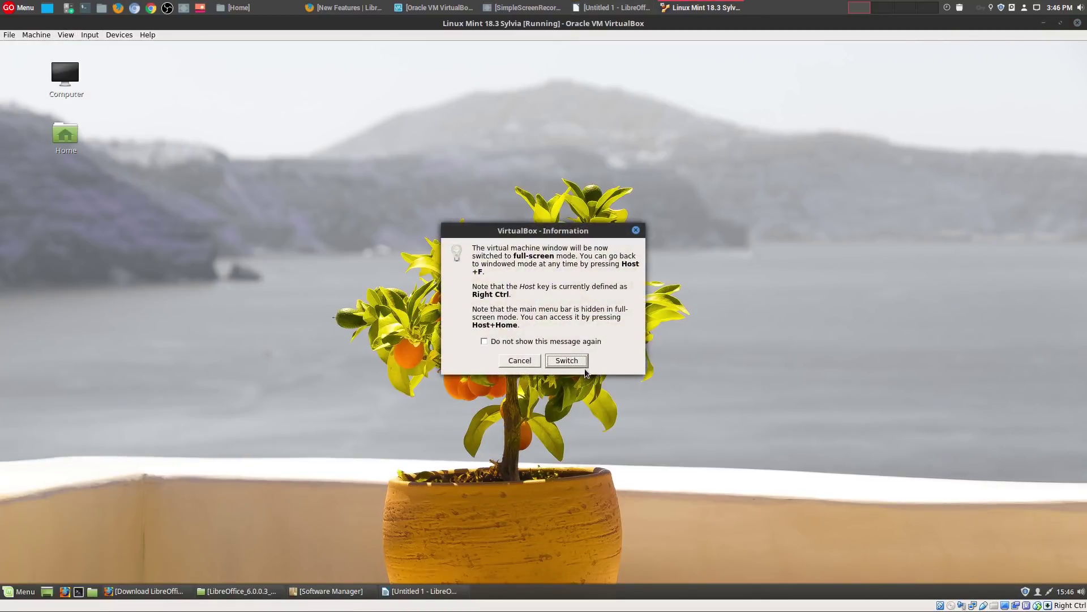
{"action": "left_click", "coordinate": [567, 361]}
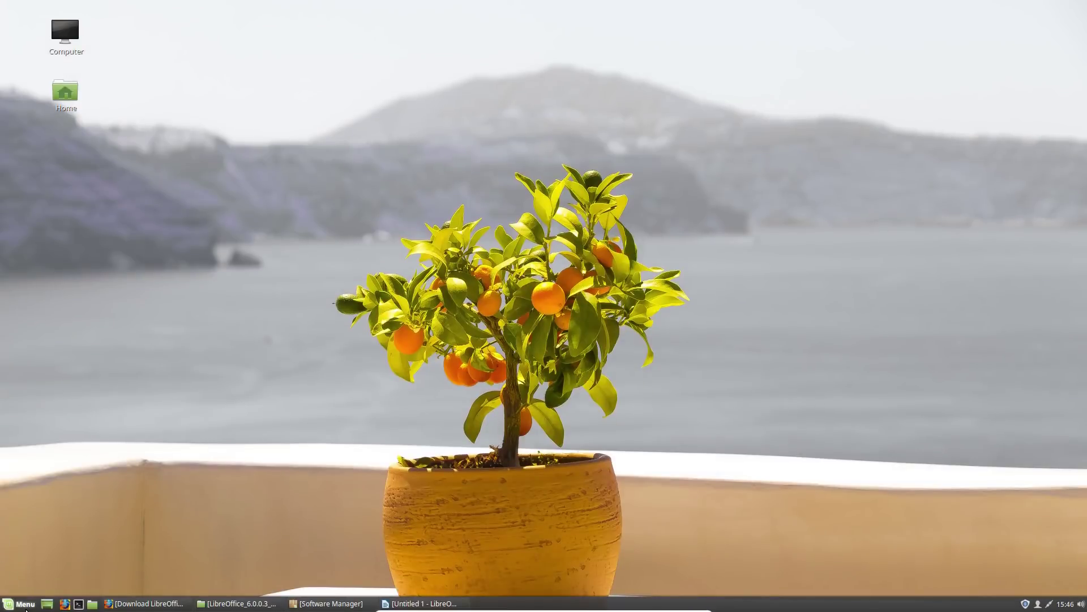
Launch LibreOffice 6.0 Calc from the Mint Menu's Office section.
{"action": "left_click", "coordinate": [24, 606]}
{"action": "left_click", "coordinate": [96, 424]}
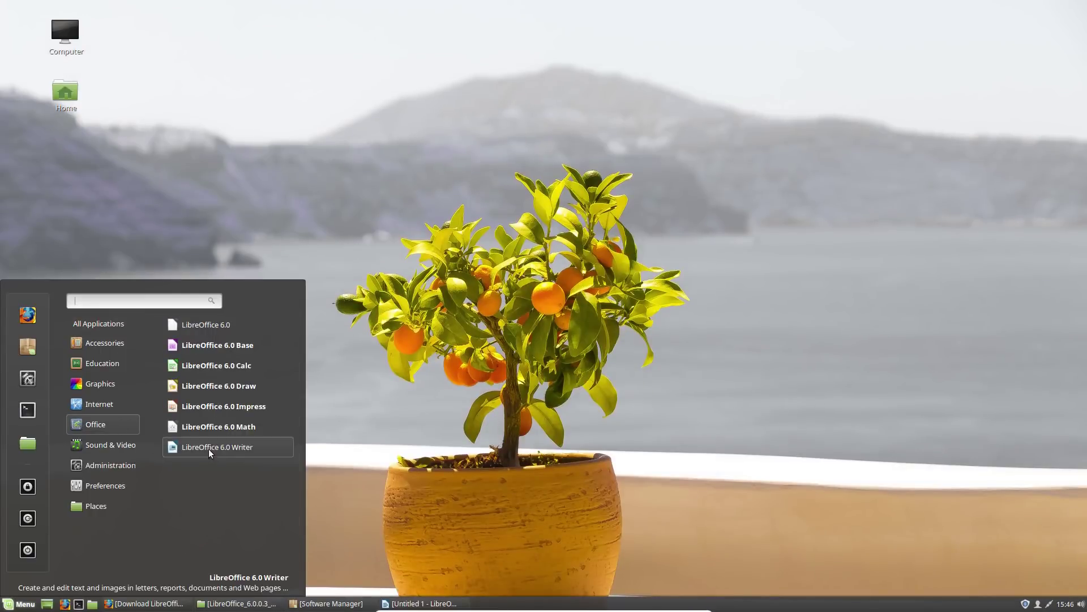
{"action": "left_click", "coordinate": [254, 376]}
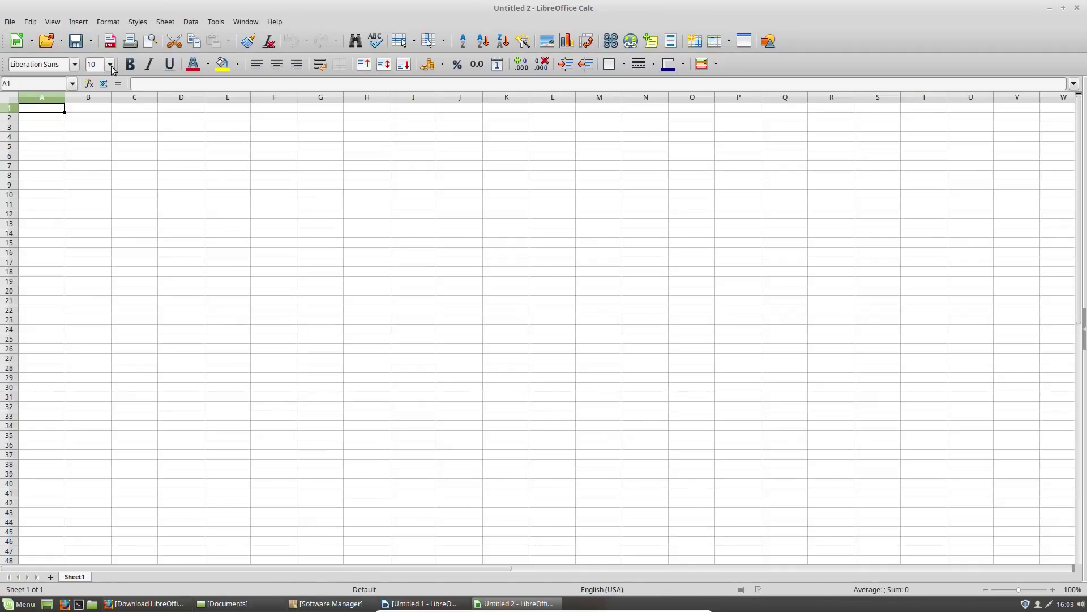
Browse Calc's Edit menu without changing anything.
{"action": "left_click", "coordinate": [34, 25]}
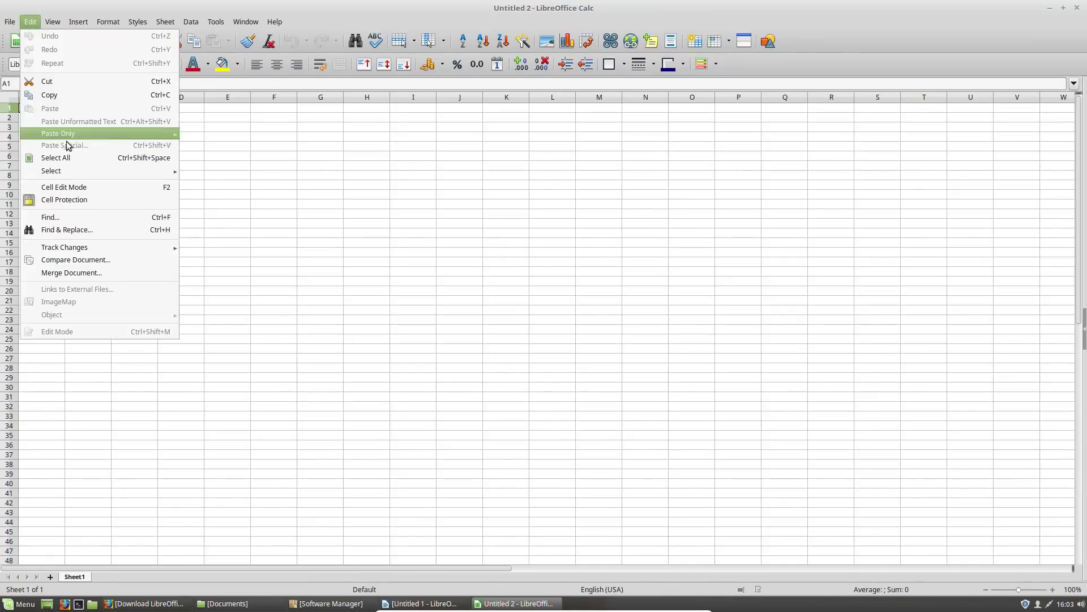
{"action": "mouse_move", "coordinate": [85, 171]}
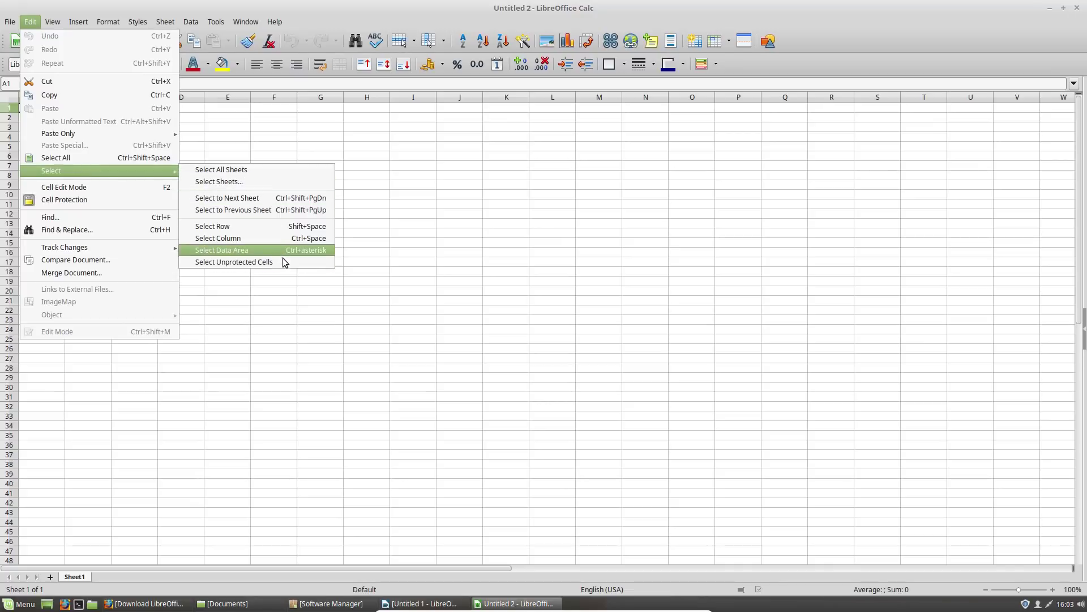
{"action": "left_click", "coordinate": [474, 292]}
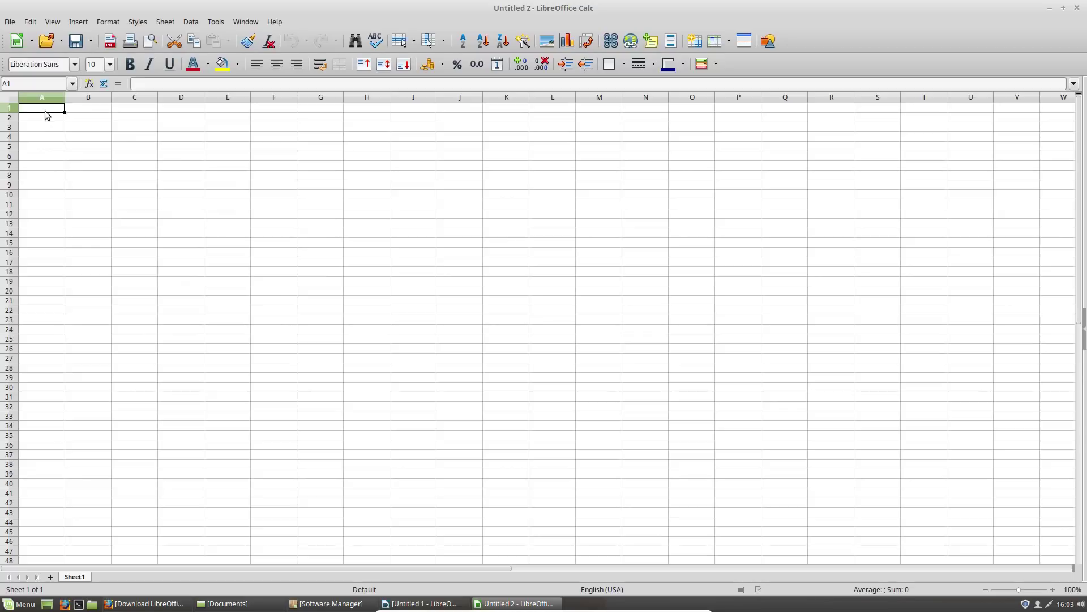
Enter 123, erty and sdfd1 into A1–A3 and select that block.
{"action": "type", "text": "123"}
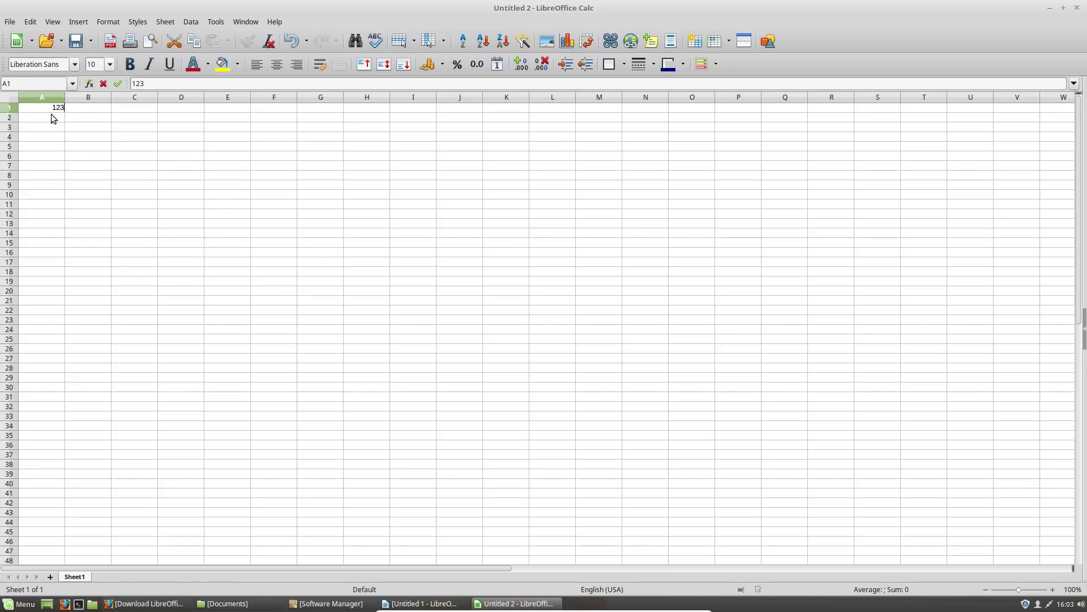
{"action": "key", "text": "Return"}
{"action": "type", "text": "erty"}
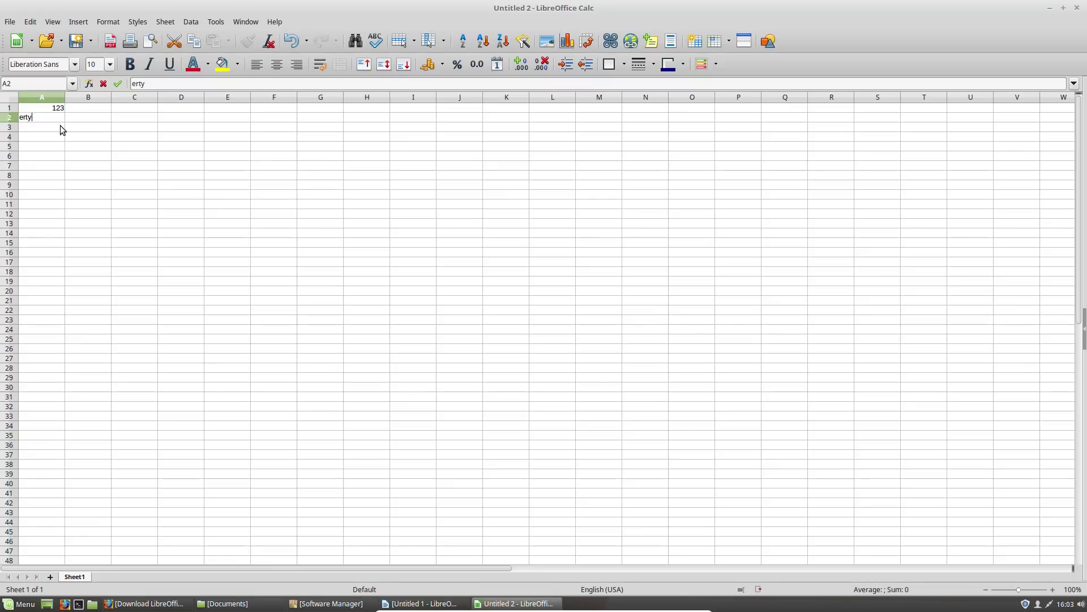
{"action": "key", "text": "Return"}
{"action": "type", "text": "sdfd1"}
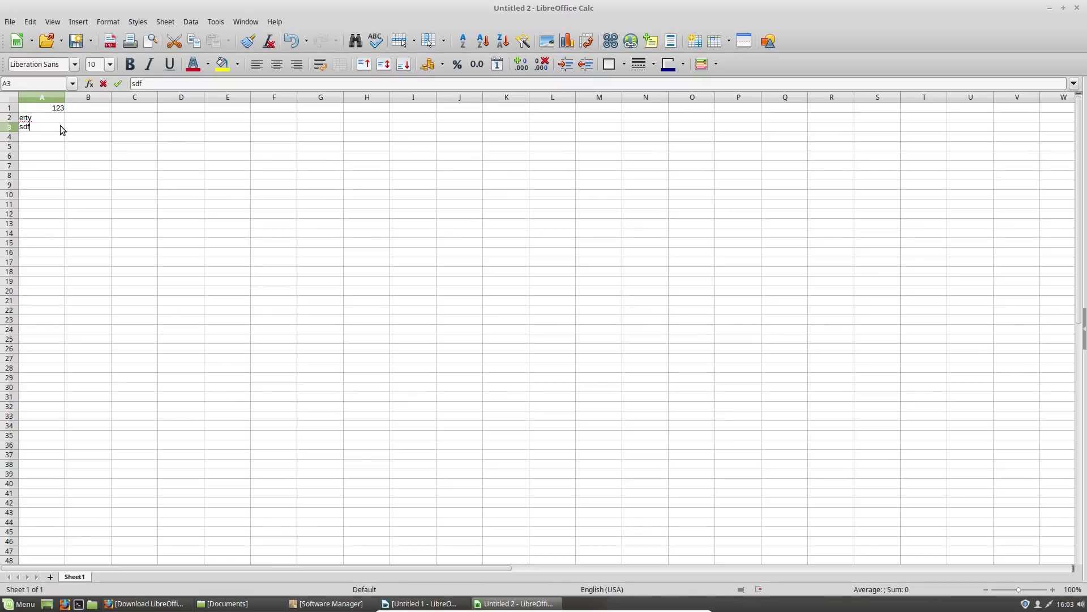
{"action": "left_click", "coordinate": [104, 165]}
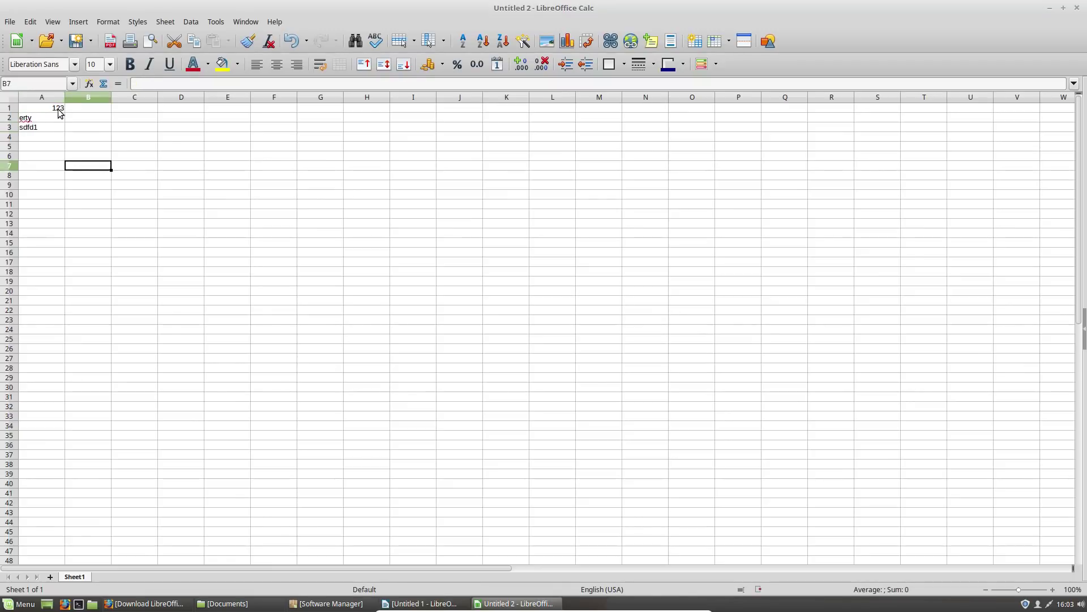
{"action": "left_click_drag", "start_coordinate": [57, 108], "coordinate": [58, 129]}
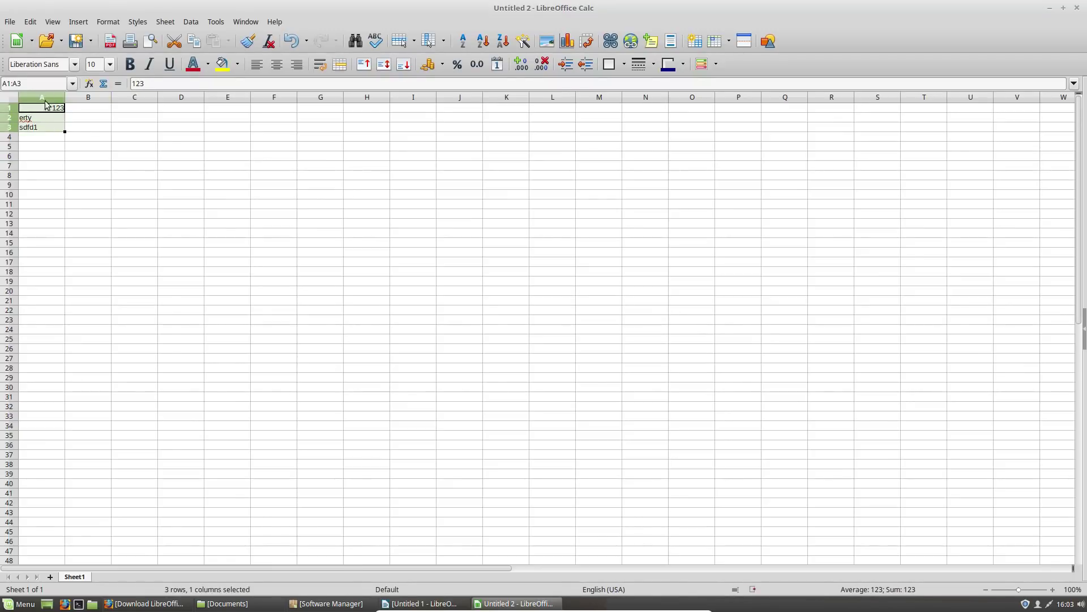
Export the selected A1:A3 cells as JPEG 'Untitled 2' into Documents with default JPG options.
{"action": "left_click", "coordinate": [10, 22]}
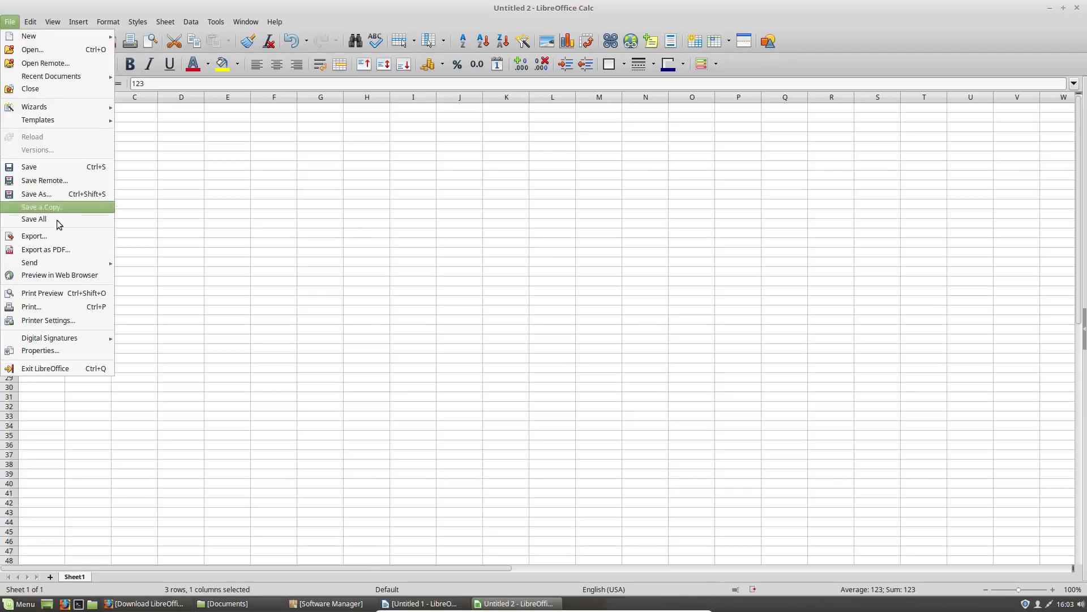
{"action": "left_click", "coordinate": [86, 236]}
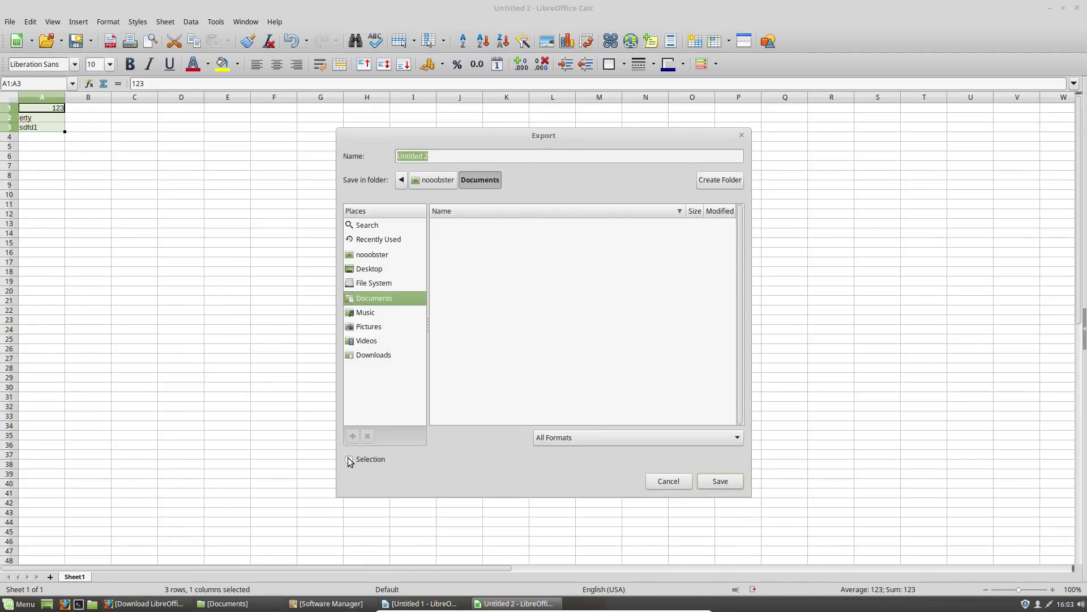
{"action": "left_click", "coordinate": [349, 459]}
{"action": "left_click", "coordinate": [565, 437]}
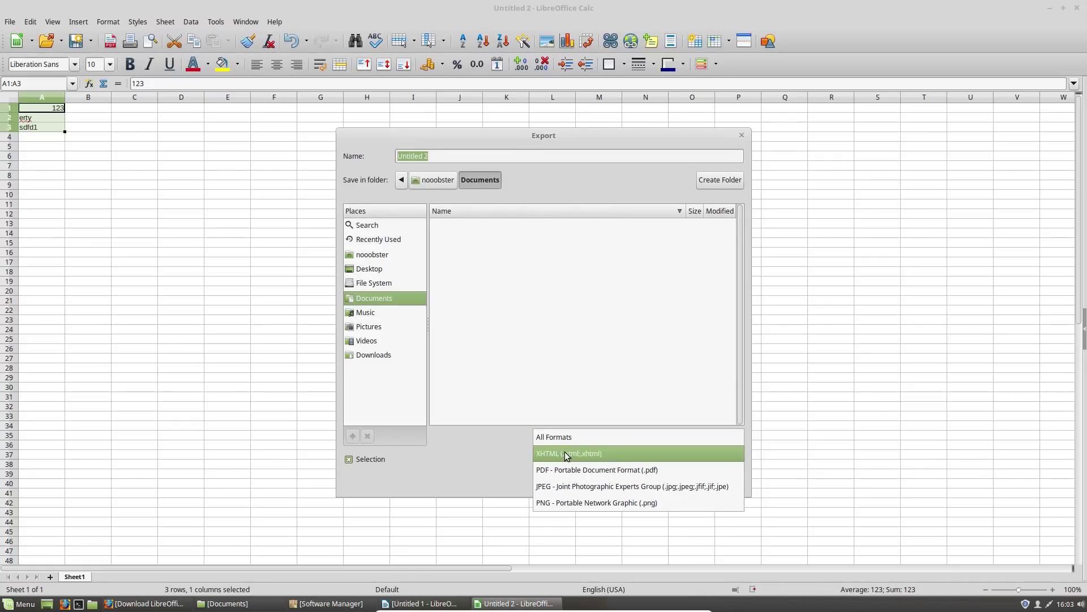
{"action": "left_click", "coordinate": [581, 486]}
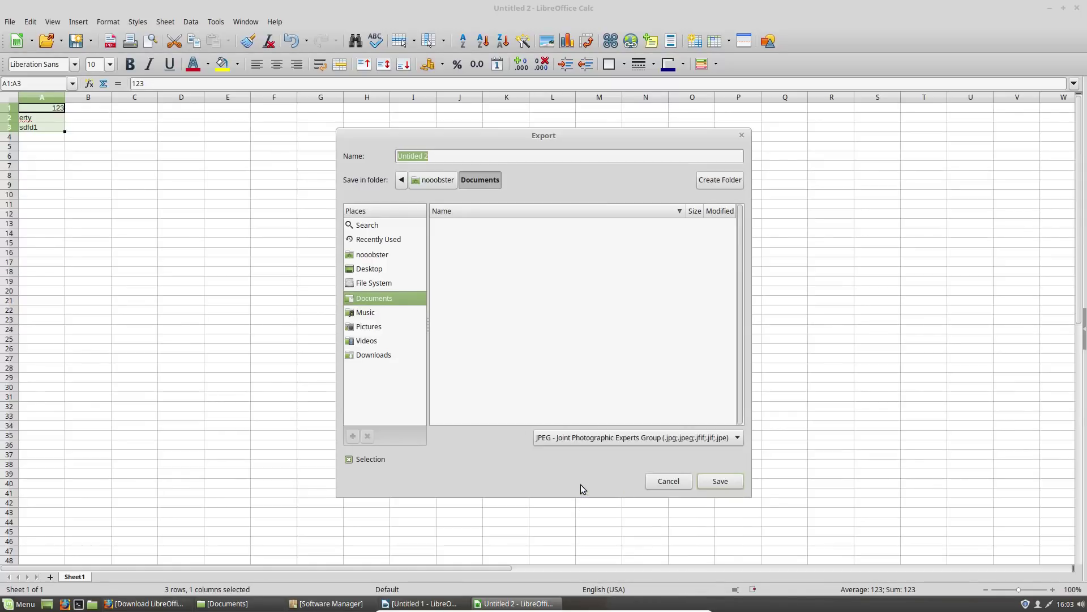
{"action": "left_click", "coordinate": [720, 486]}
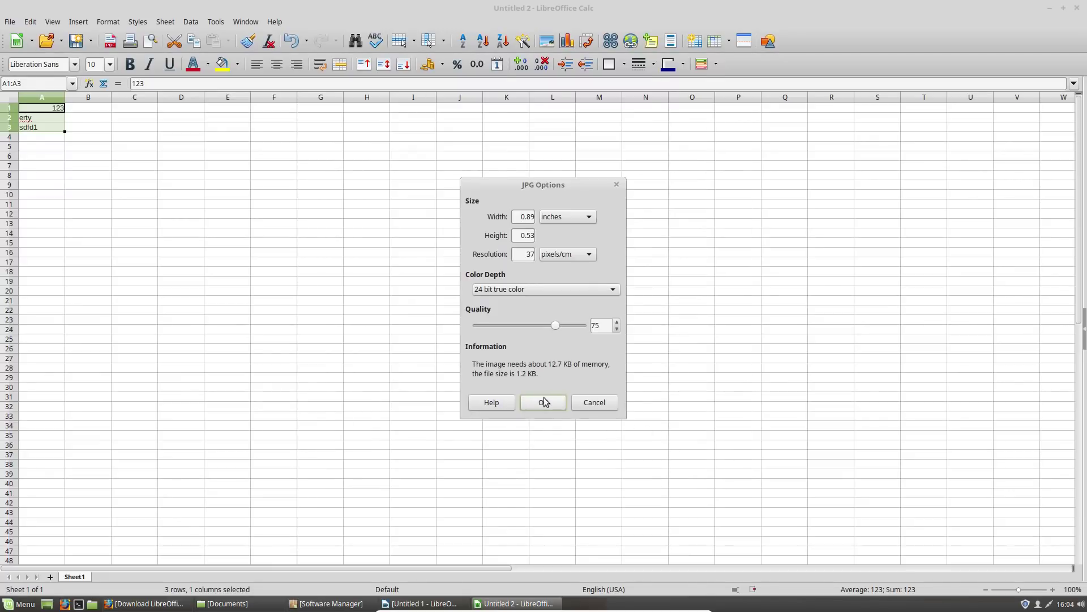
{"action": "left_click", "coordinate": [546, 401]}
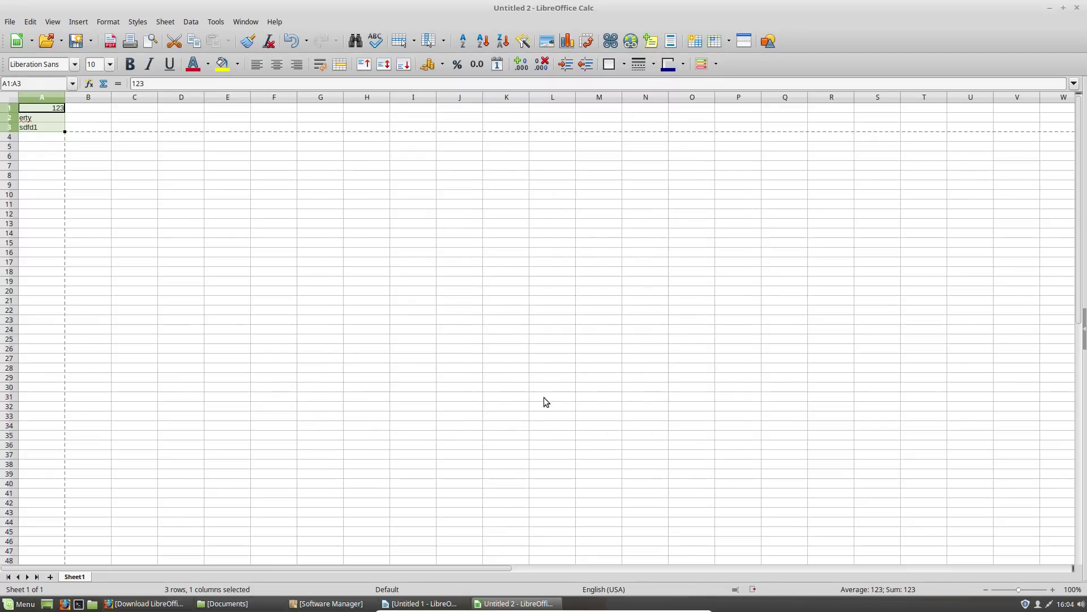
{"action": "left_click", "coordinate": [254, 609]}
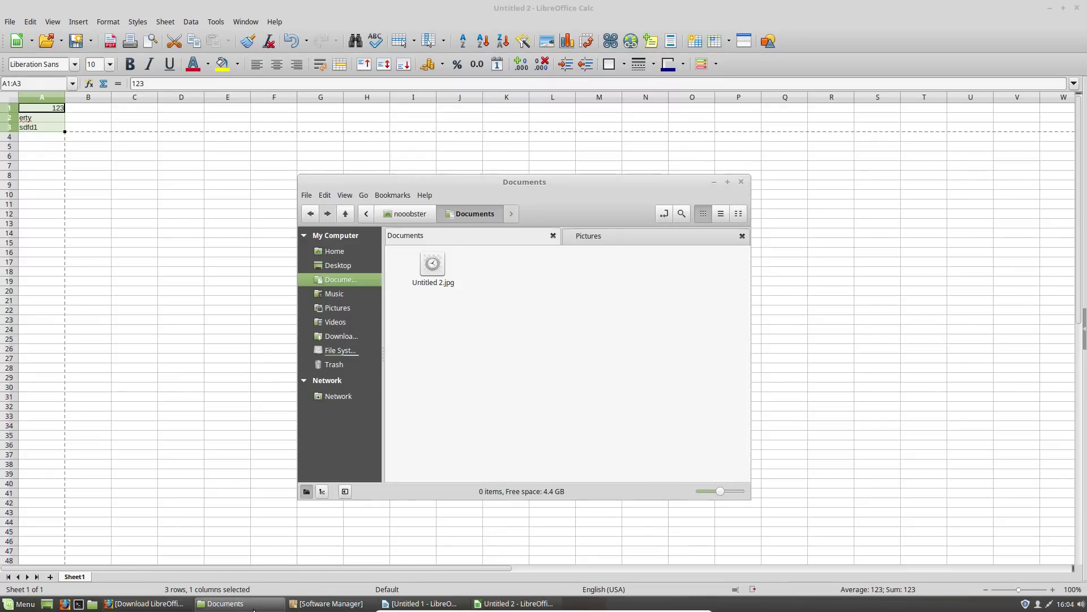
View Untitled 2.jpg to confirm the 85×51 image of 123, erty and sdfd1, then minimize the viewer and Nemo.
{"action": "double_click", "coordinate": [433, 263]}
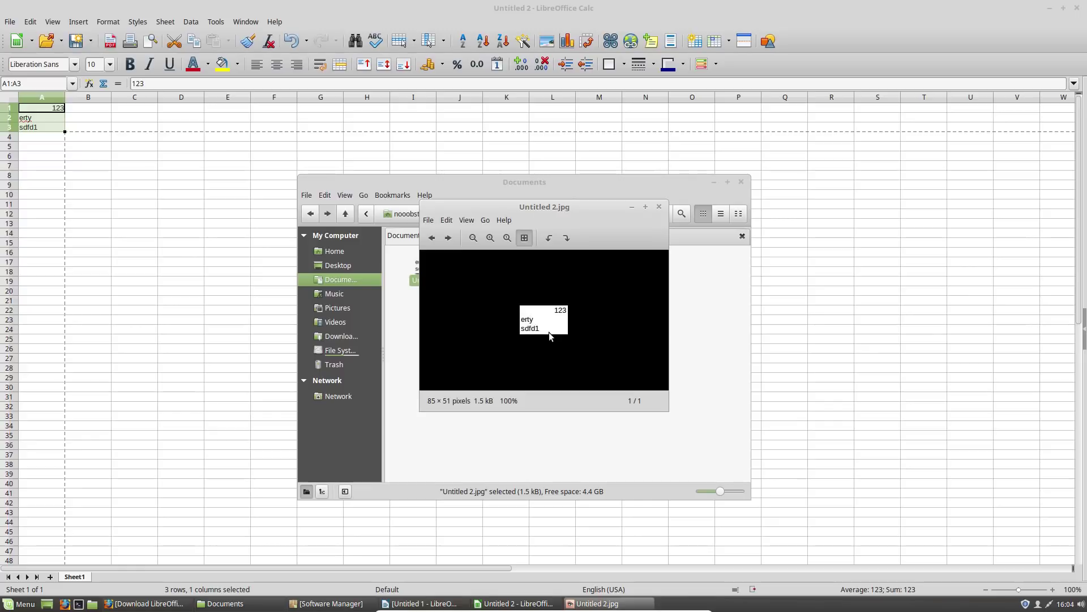
{"action": "left_click", "coordinate": [632, 208]}
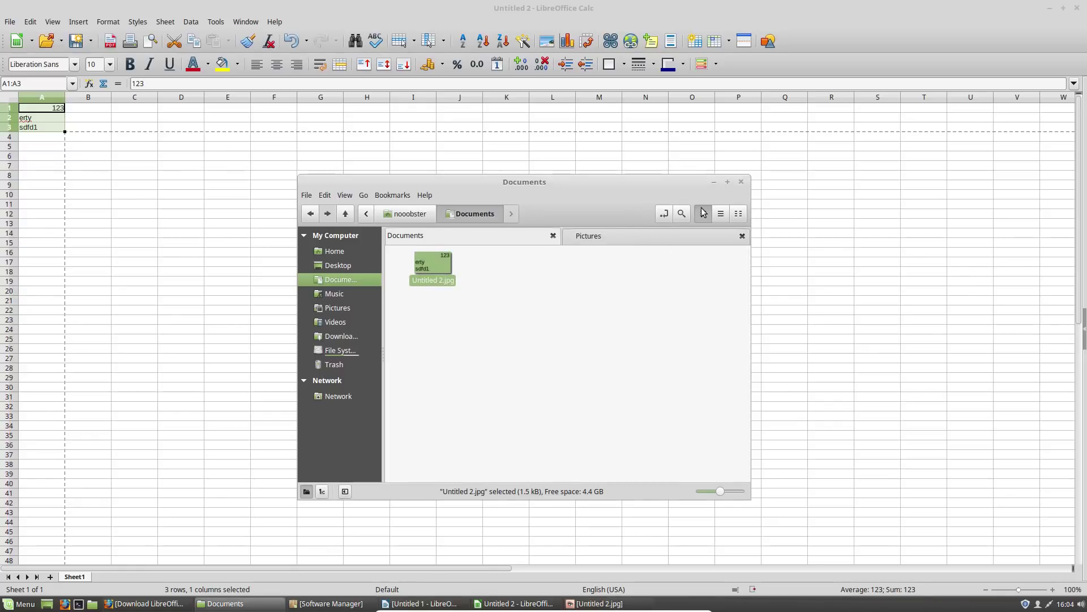
{"action": "left_click", "coordinate": [715, 183]}
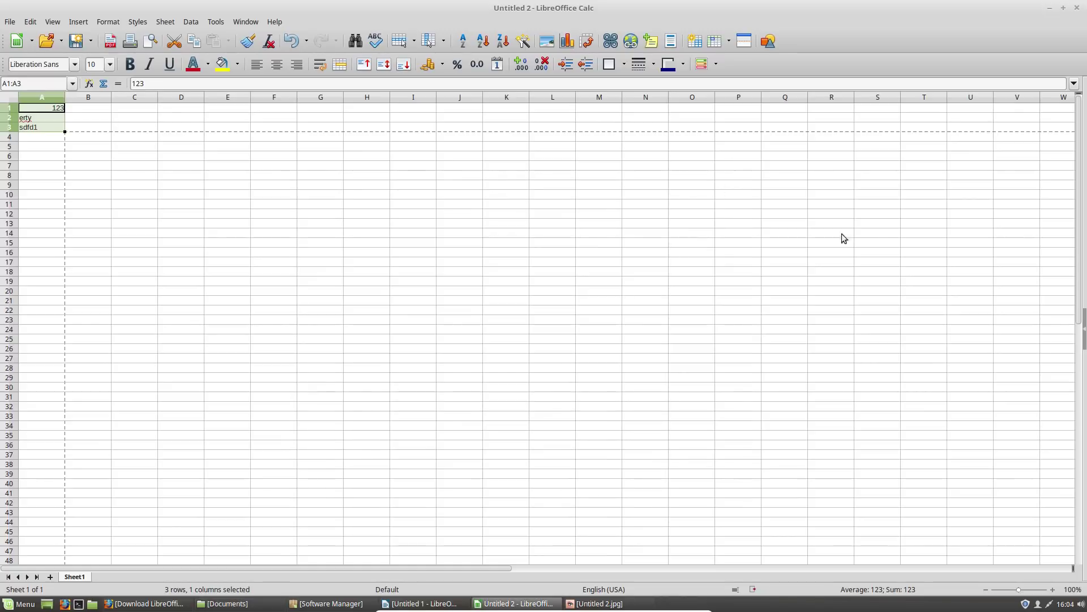
Minimize Calc and launch LibreOffice 6.0 Impress from the Office menu.
{"action": "left_click", "coordinate": [1051, 8]}
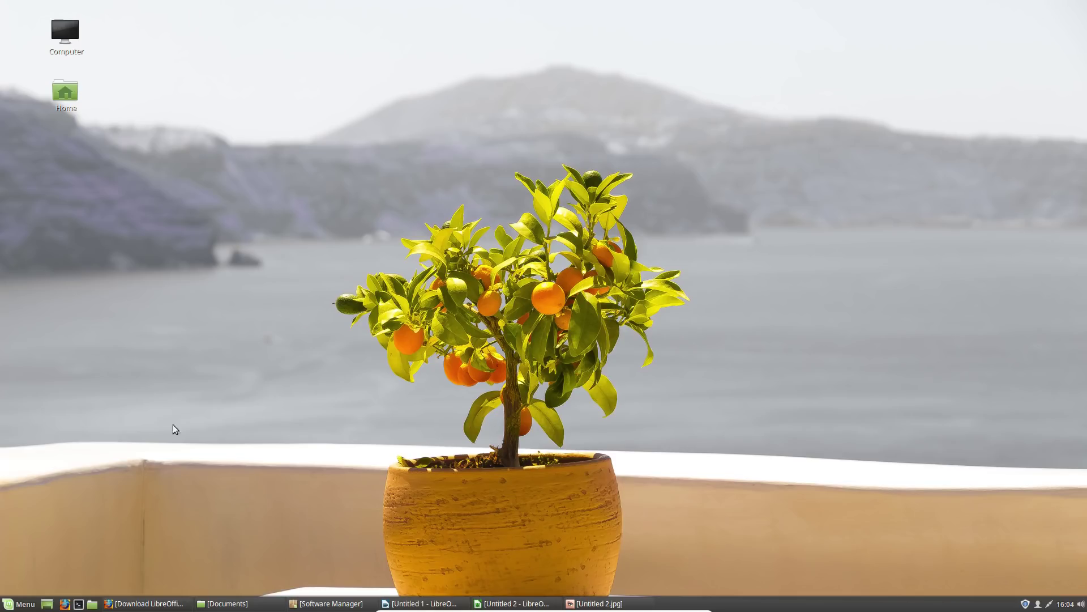
{"action": "left_click", "coordinate": [20, 604]}
{"action": "mouse_move", "coordinate": [117, 427]}
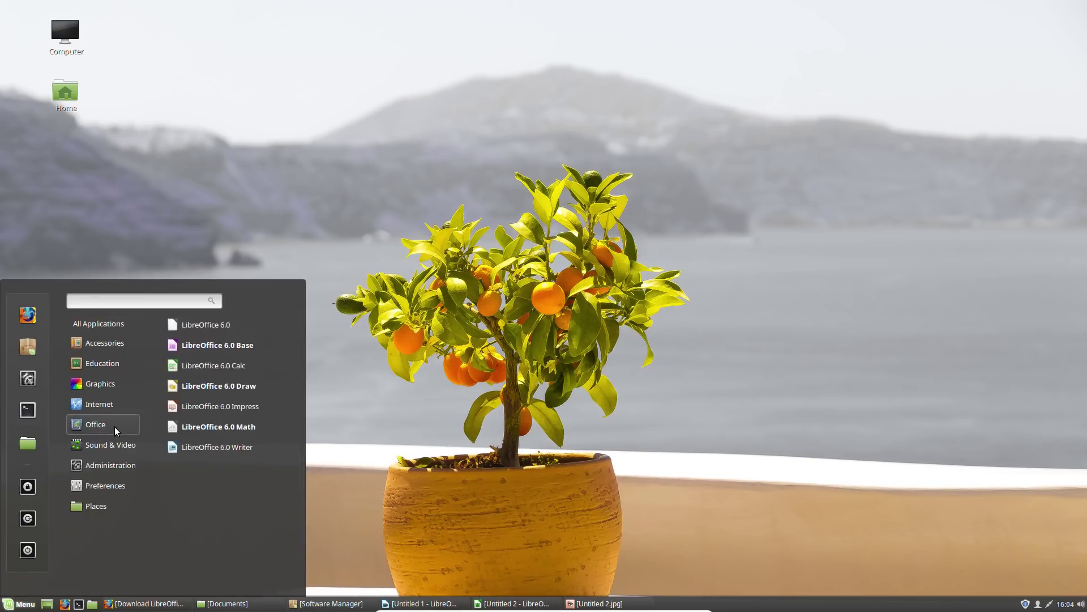
{"action": "left_click", "coordinate": [229, 406]}
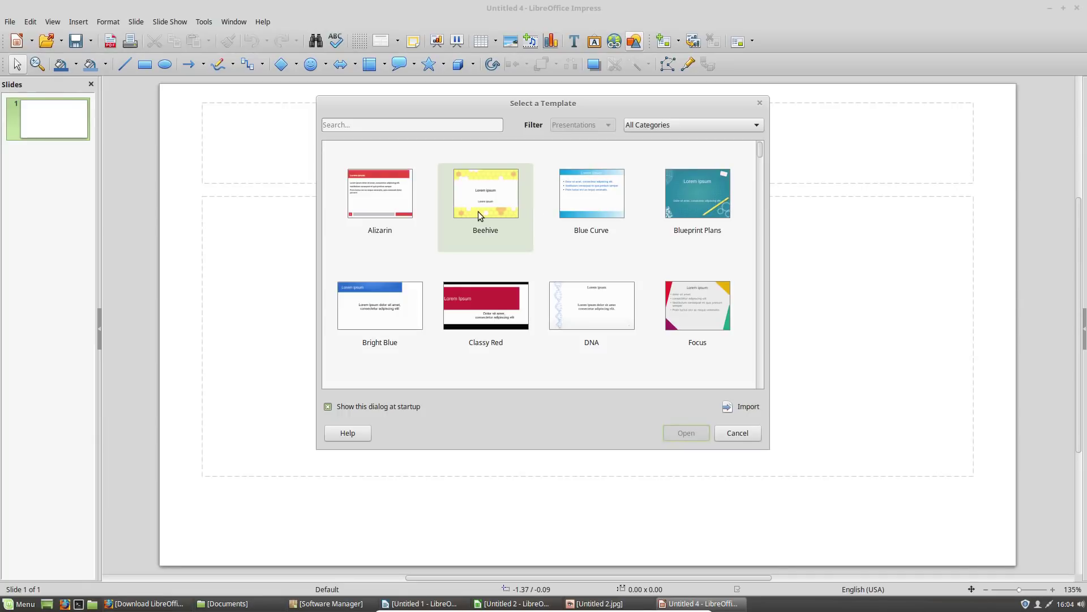
Scroll through the Select a Template list from Alizarin down to Progress.
{"action": "scroll", "coordinate": [478, 213], "scroll_direction": "down", "scroll_amount": 3}
{"action": "scroll", "coordinate": [547, 245], "scroll_direction": "down", "scroll_amount": 1}
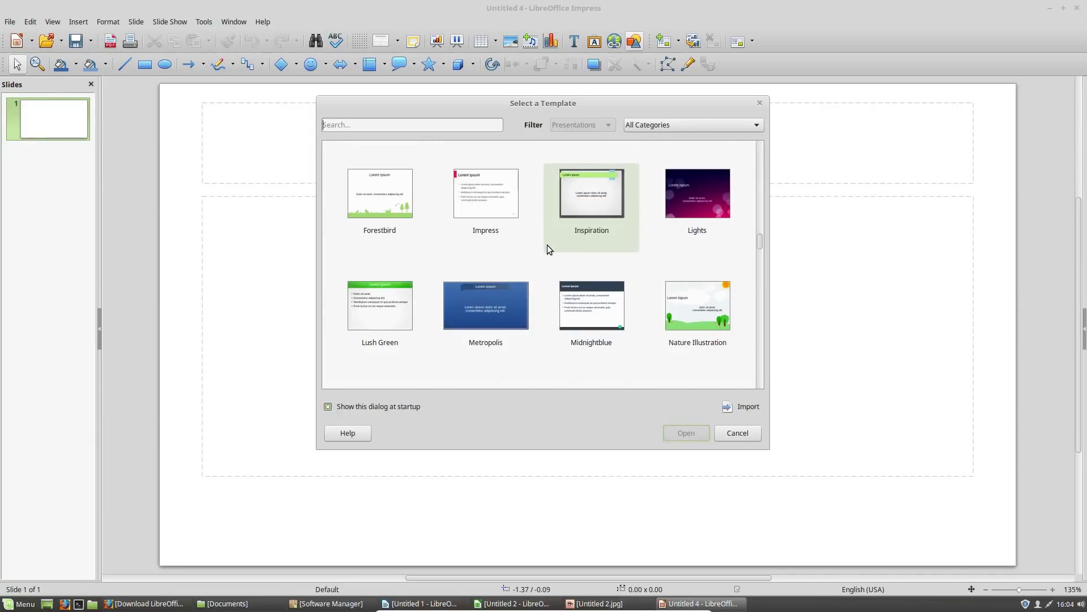
{"action": "scroll", "coordinate": [554, 247], "scroll_direction": "down", "scroll_amount": 3}
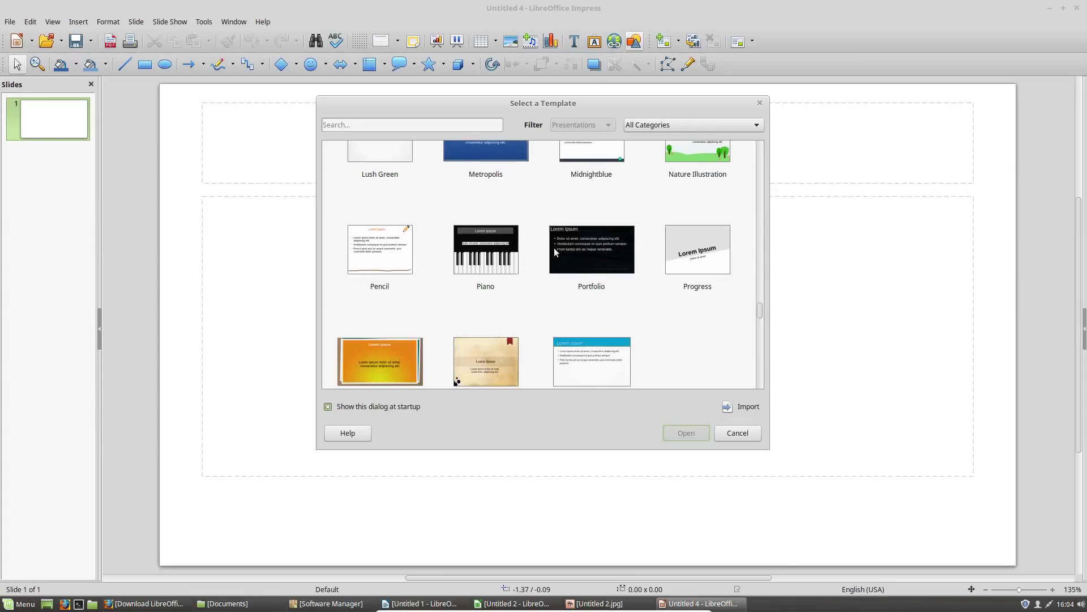
{"action": "scroll", "coordinate": [554, 251], "scroll_direction": "up", "scroll_amount": 1}
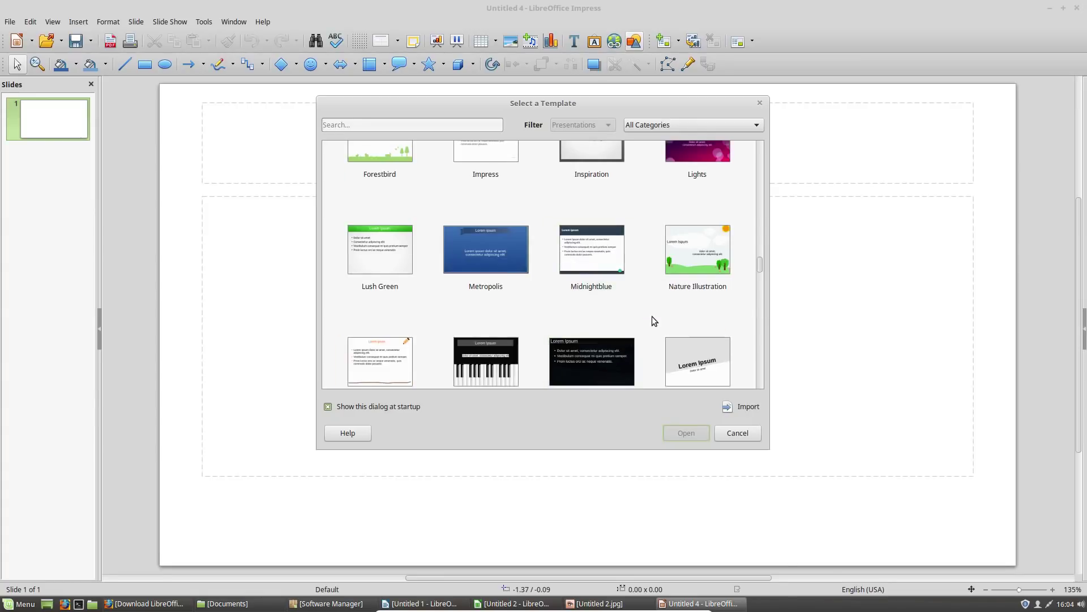
{"action": "scroll", "coordinate": [656, 318], "scroll_direction": "up", "scroll_amount": 1}
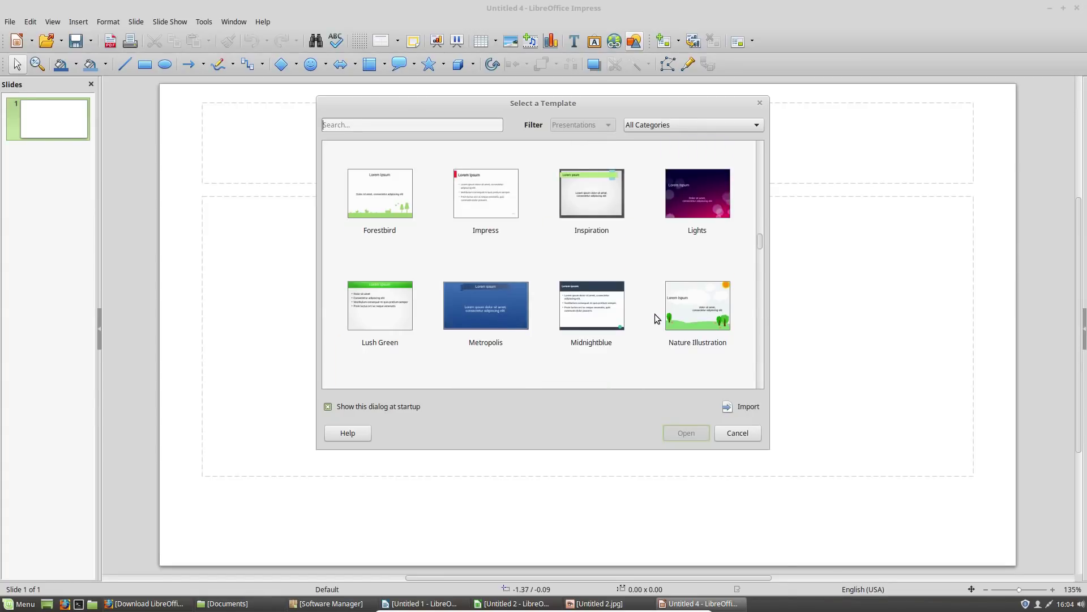
{"action": "scroll", "coordinate": [655, 318], "scroll_direction": "up", "scroll_amount": 1}
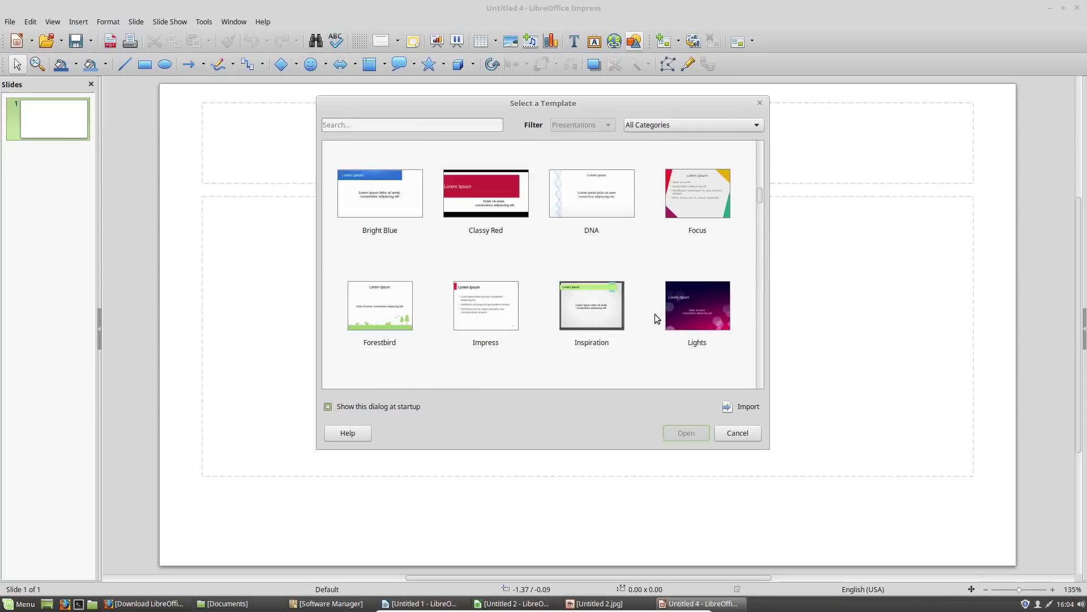
{"action": "scroll", "coordinate": [655, 318], "scroll_direction": "up", "scroll_amount": 1}
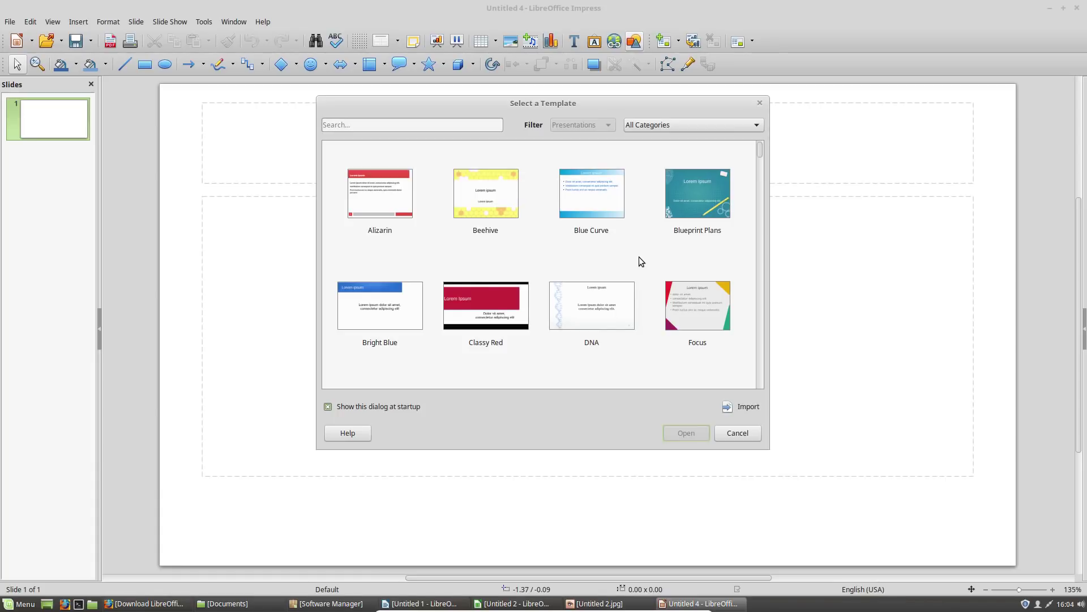
{"action": "scroll", "coordinate": [638, 260], "scroll_direction": "down", "scroll_amount": 1}
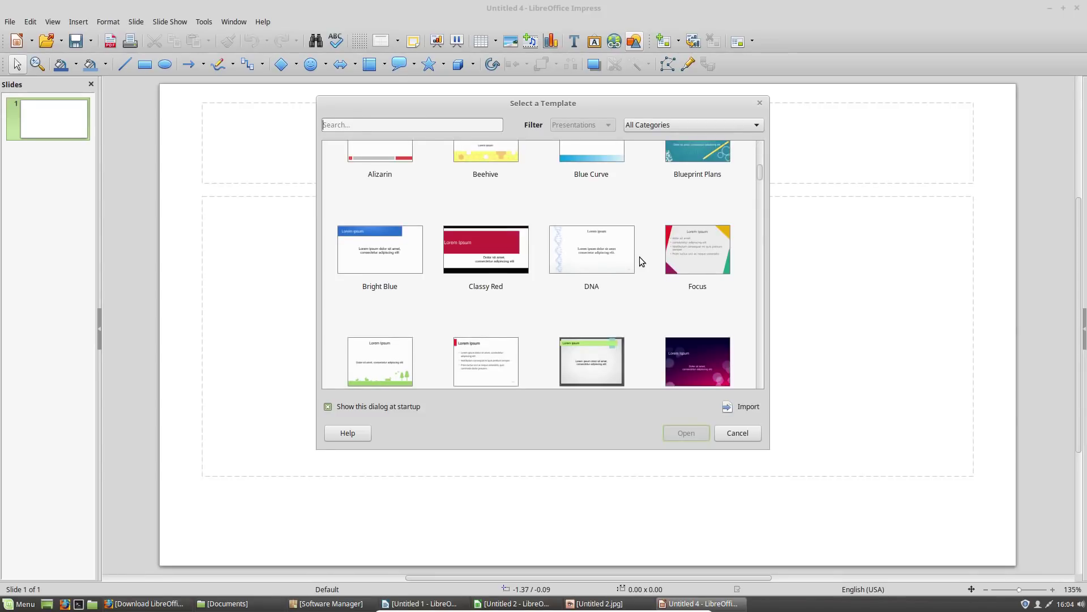
{"action": "scroll", "coordinate": [640, 257], "scroll_direction": "down", "scroll_amount": 2}
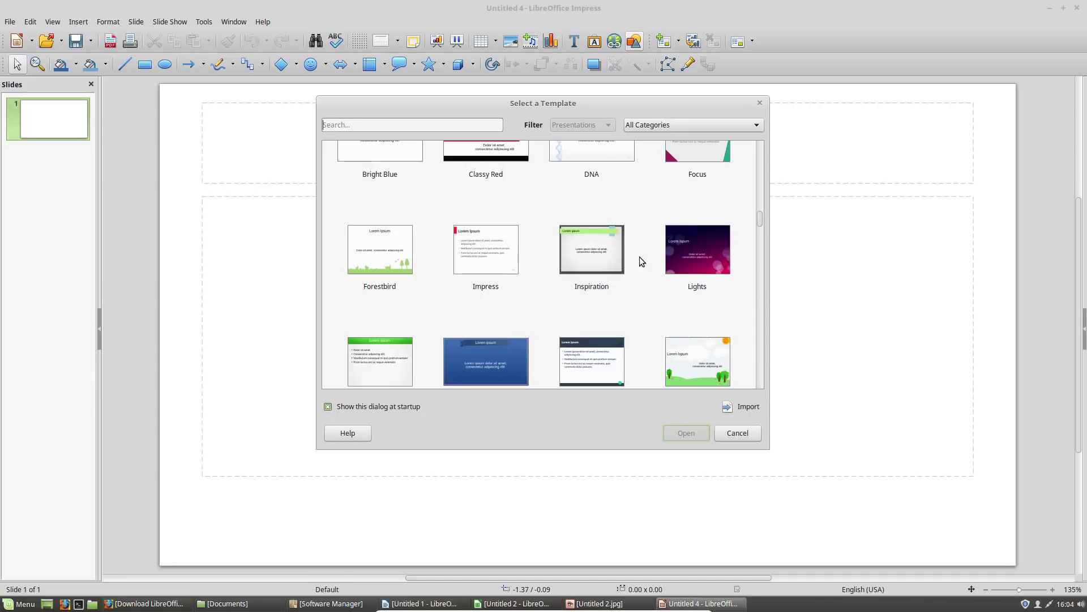